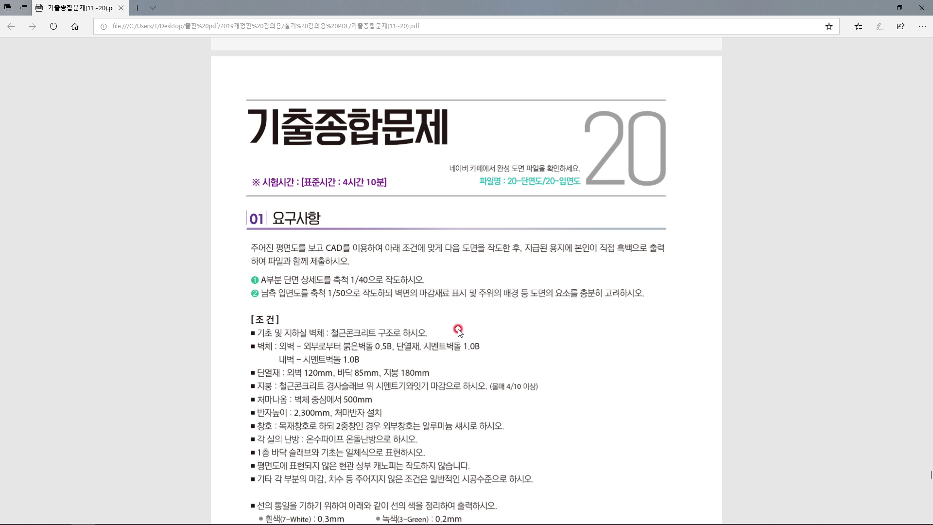
Read the requirements of problem 20 in the PDF and switch to AutoCAD's floor plan drawing 58-예제 평면도-20.dwg.
scroll(458, 330, "down", 2)
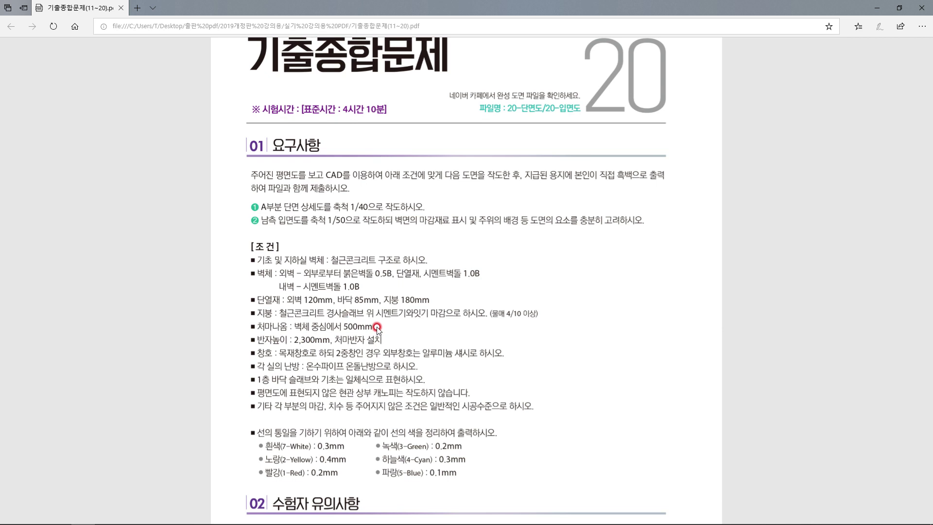
mouse_move(308, 523)
mouse_move(226, 515)
left_click(181, 452)
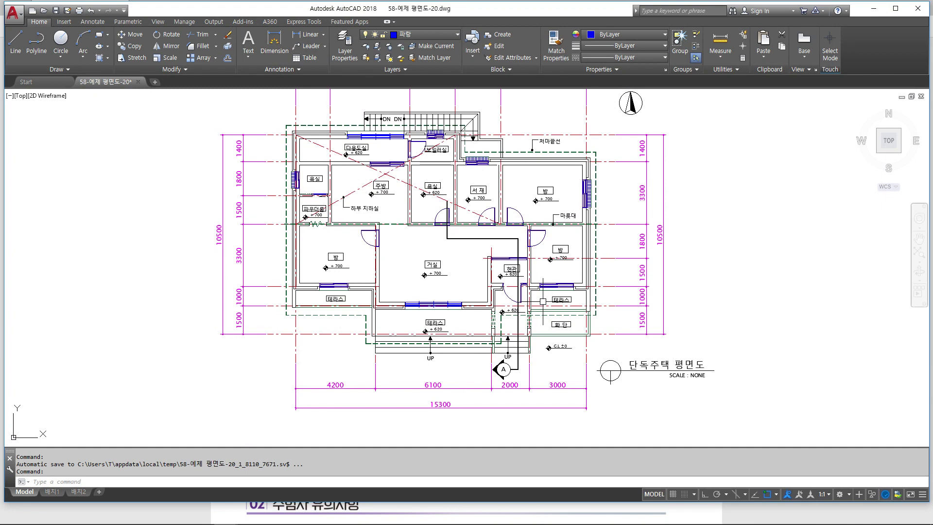
Examine the floor plan's terrace, living room and entrance, with their floor levels, steps and section line A.
middle_click_drag(541, 298, 541, 330)
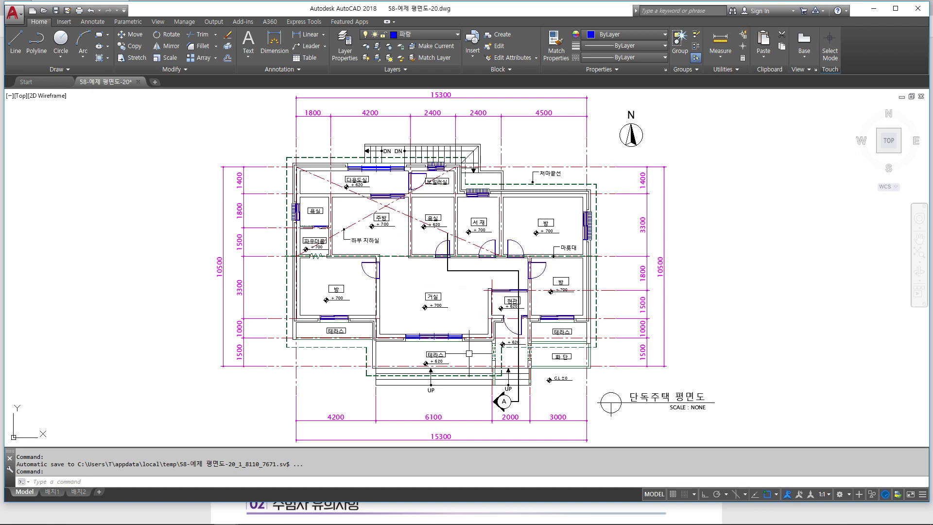
mouse_move(410, 369)
scroll(456, 401, "up", 4)
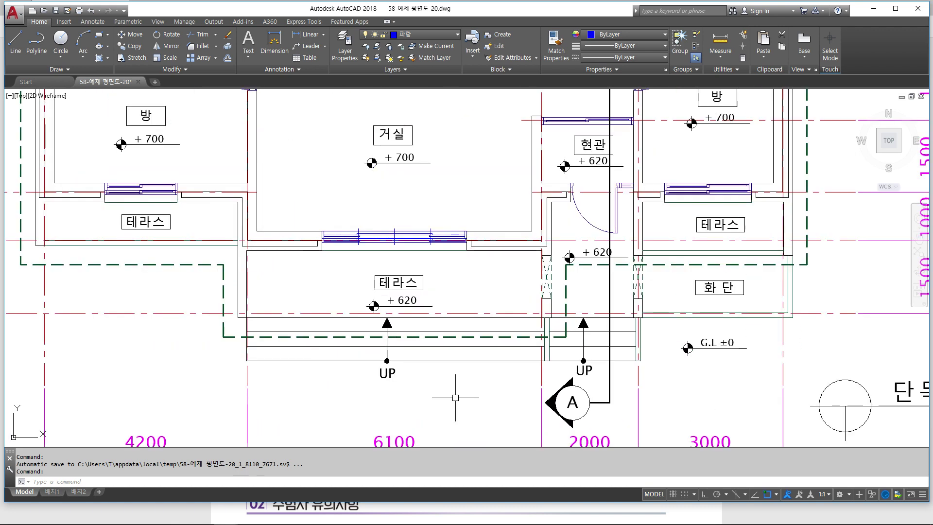
scroll(407, 319, "up", 4)
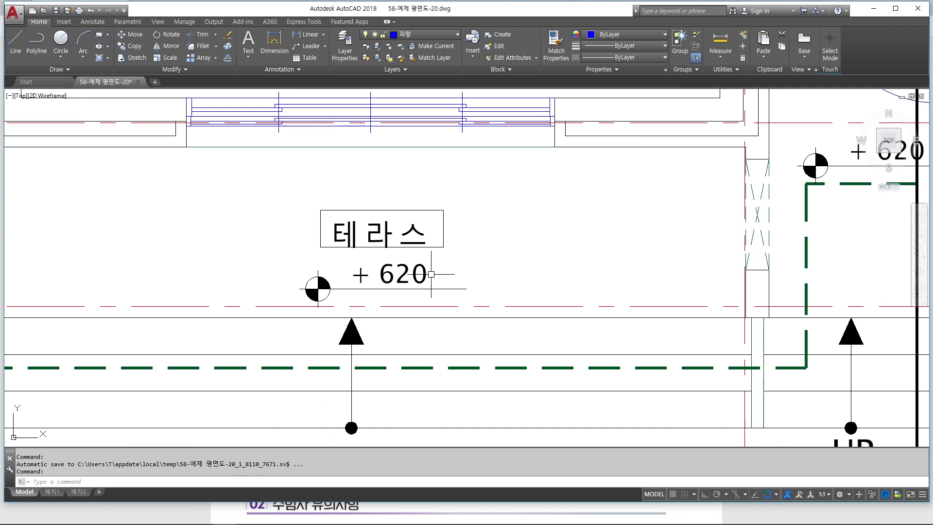
scroll(431, 274, "down", 4)
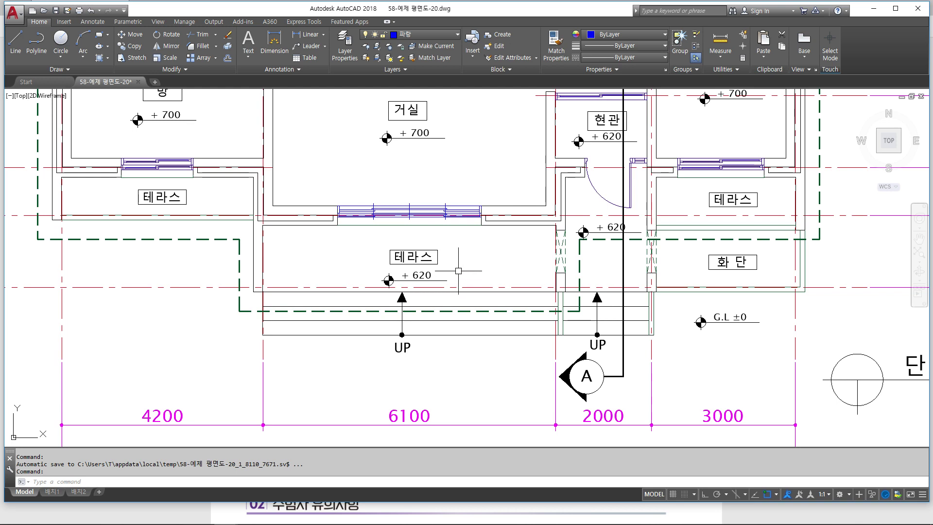
middle_click_drag(462, 276, 477, 352)
scroll(481, 260, "up", 2)
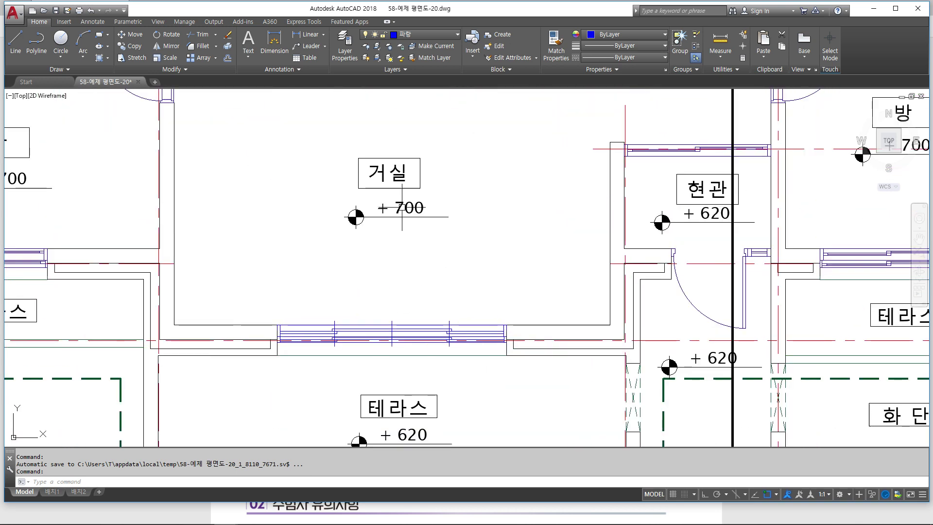
scroll(432, 258, "down", 2)
middle_click_drag(380, 161, 412, 212)
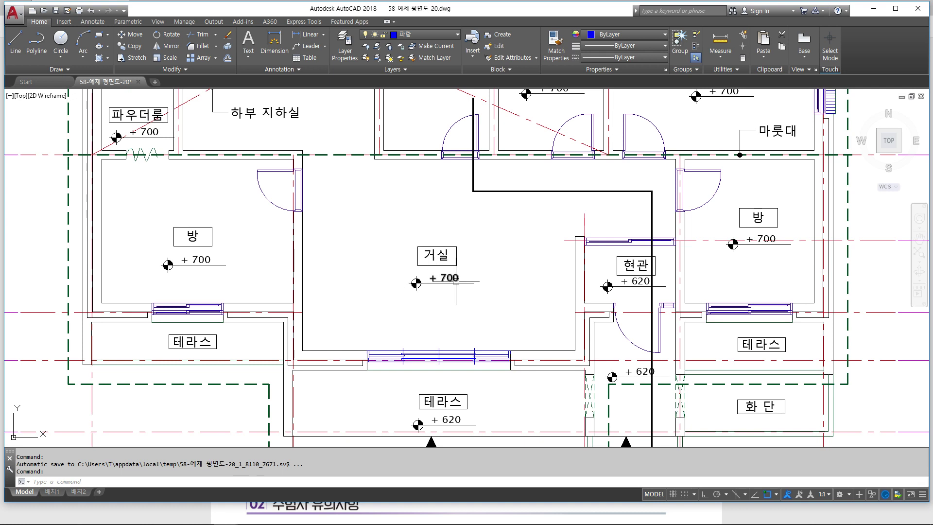
scroll(456, 281, "up", 2)
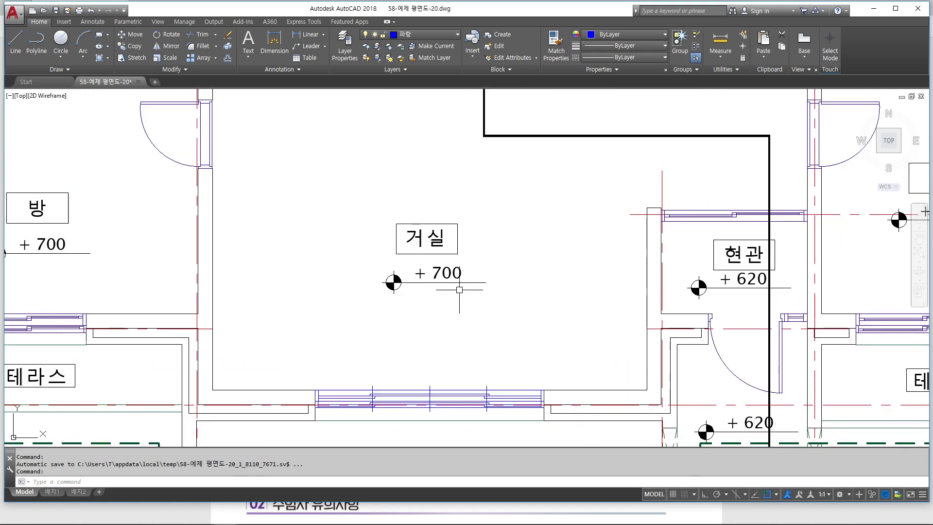
mouse_move(448, 282)
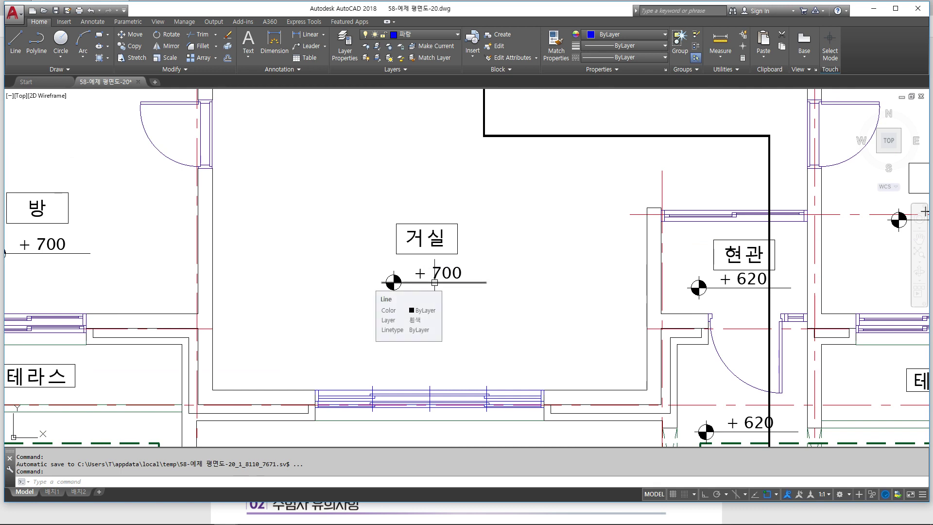
scroll(434, 282, "down", 2)
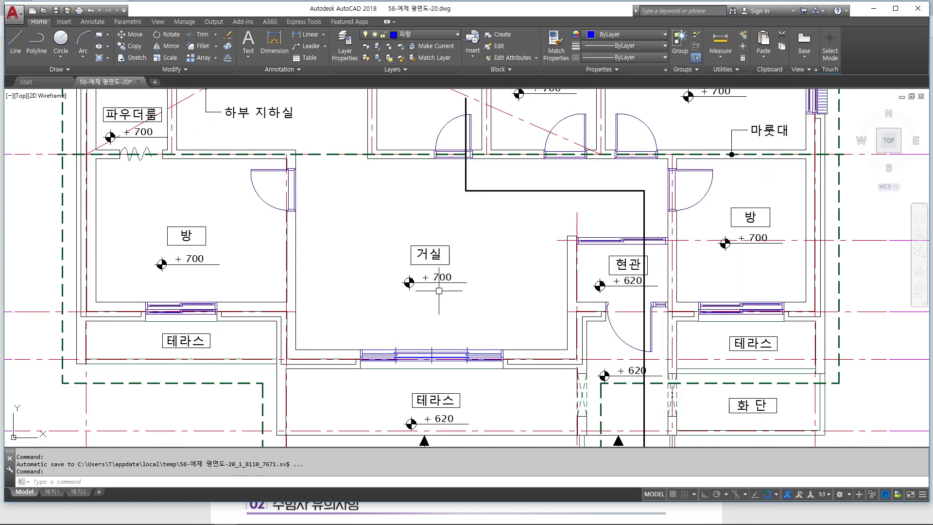
scroll(439, 290, "down", 3)
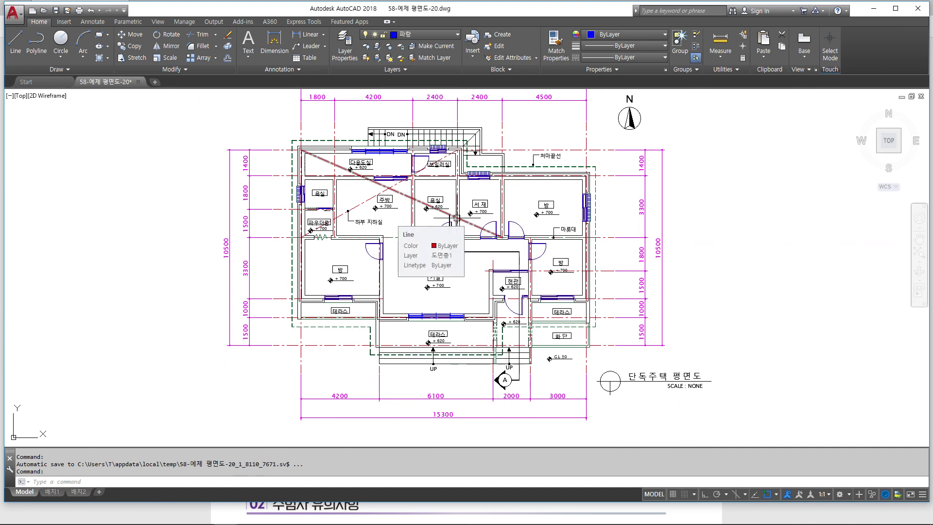
Switch to the blank Drawing1.dwg and open the Options dialog, placing it over the middle of the drawing area.
mouse_move(227, 520)
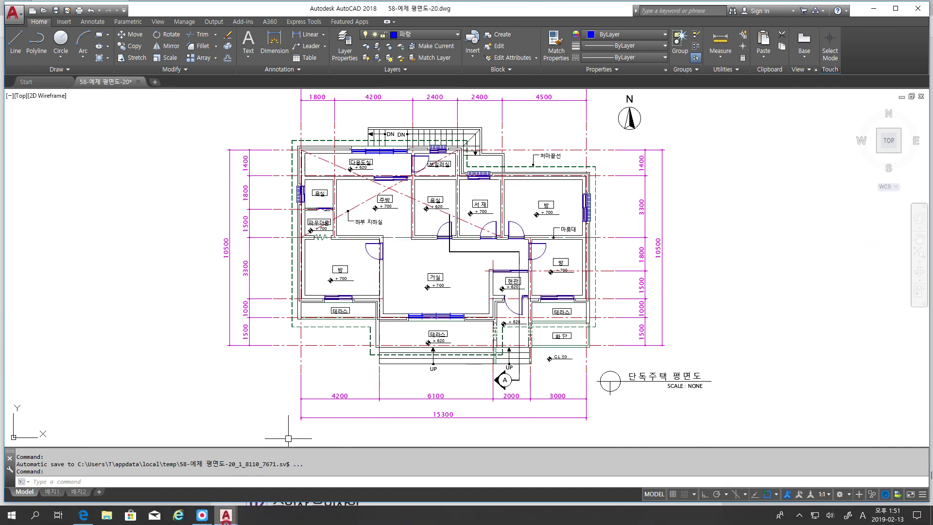
left_click(288, 479)
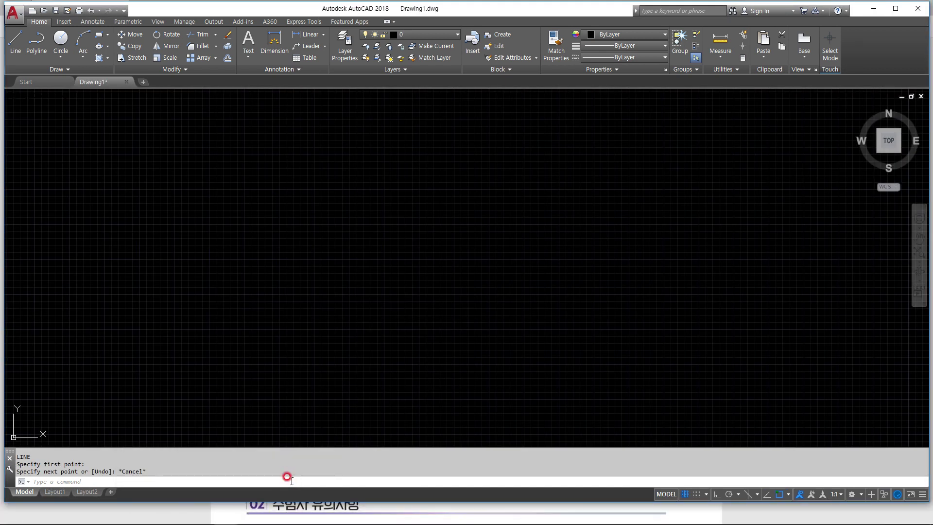
left_click(897, 9)
type("o")
key("Escape")
type("op")
key("Return")
left_click(373, 311)
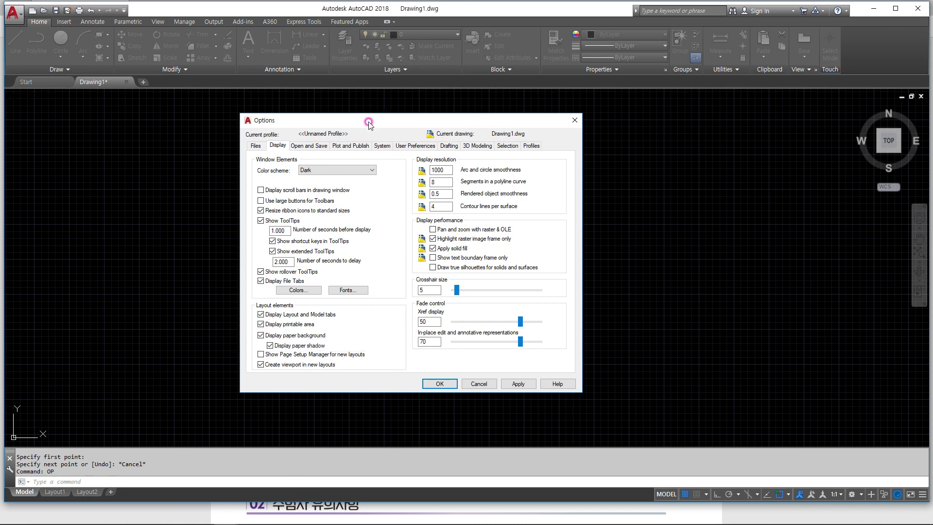
left_click_drag(369, 124, 412, 131)
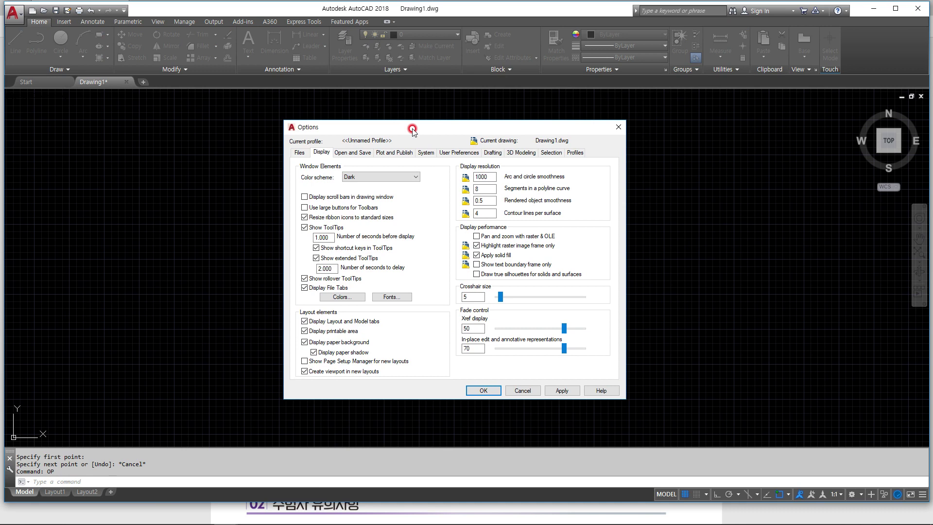
left_click_drag(412, 131, 419, 139)
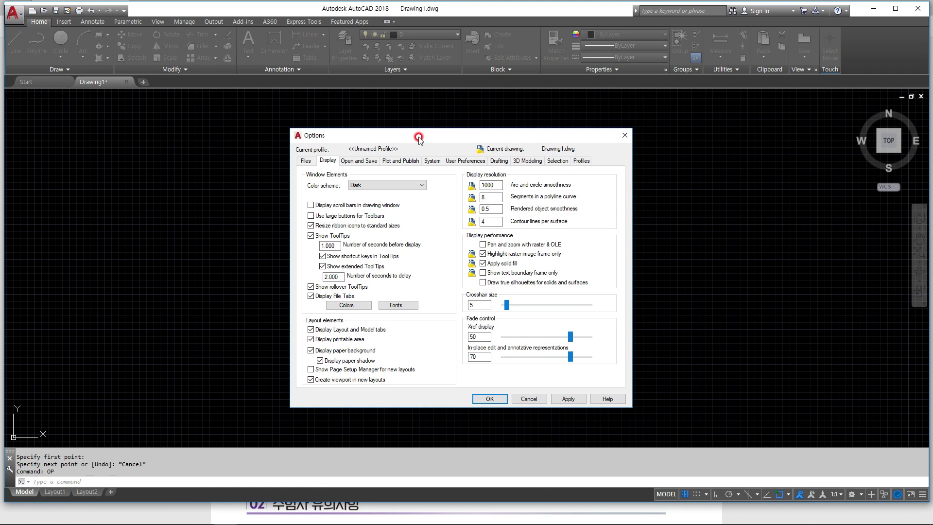
left_click_drag(418, 139, 428, 144)
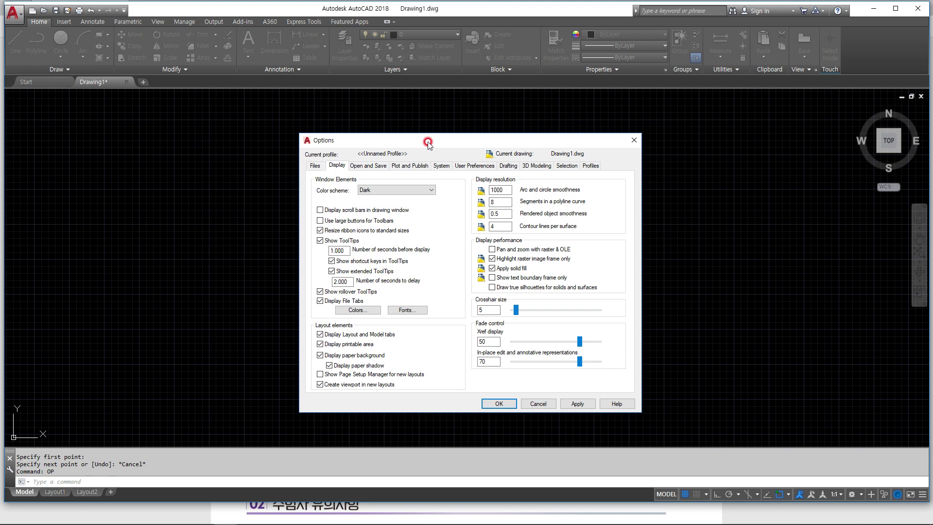
left_click_drag(428, 144, 411, 141)
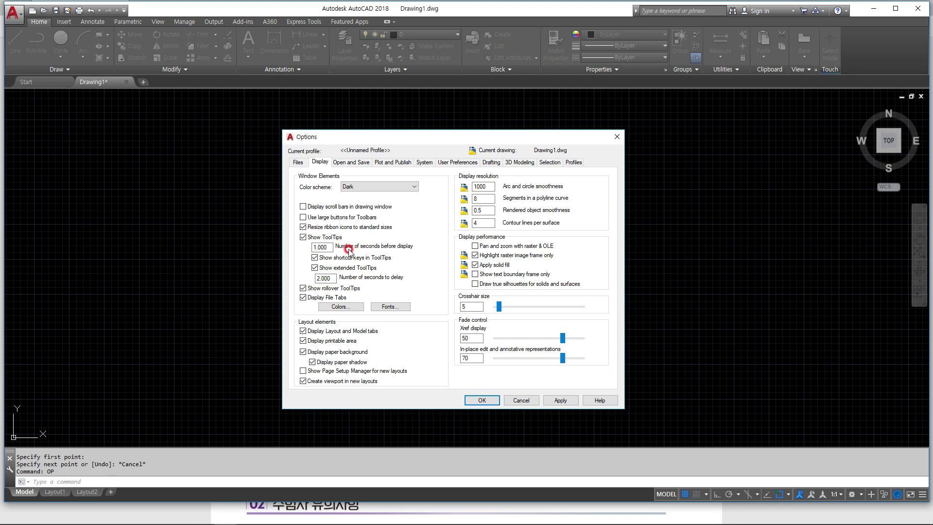
Review the 2D model space background colour choices and the User Preferences options without changing them.
left_click(341, 307)
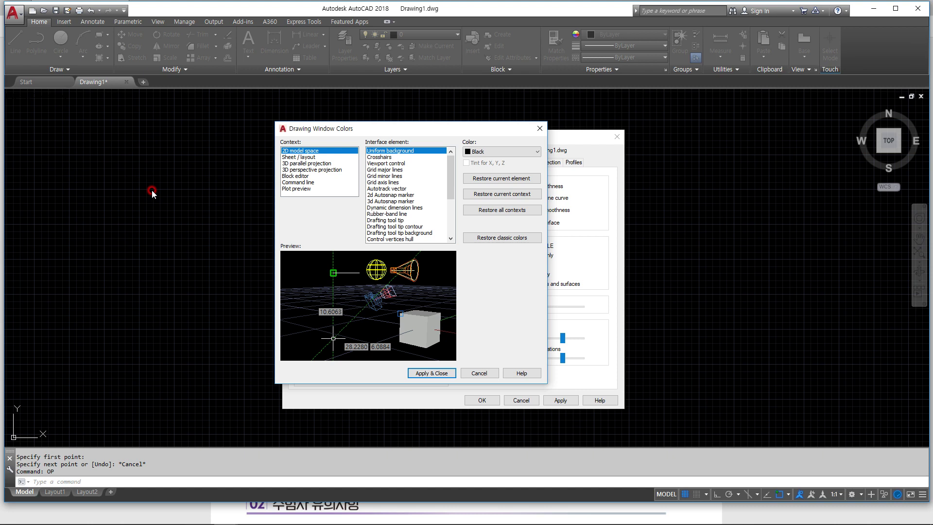
left_click(504, 152)
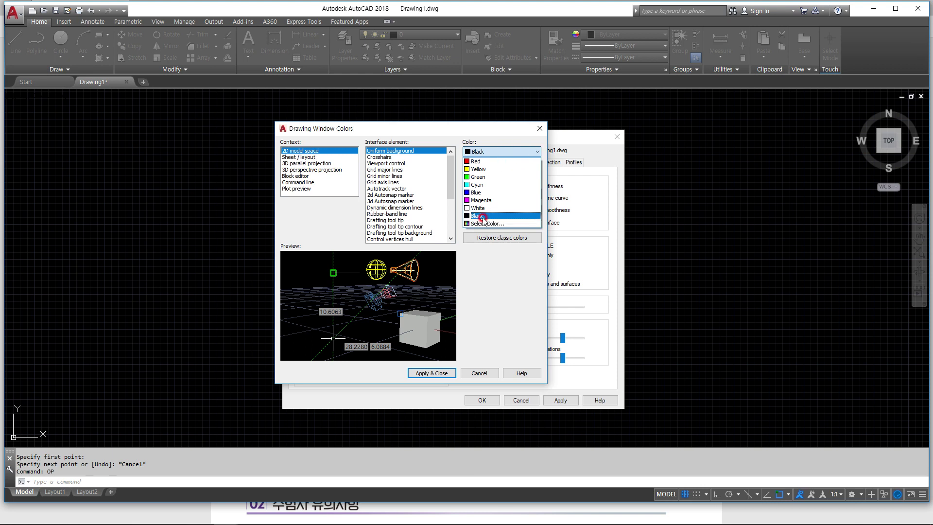
left_click(533, 131)
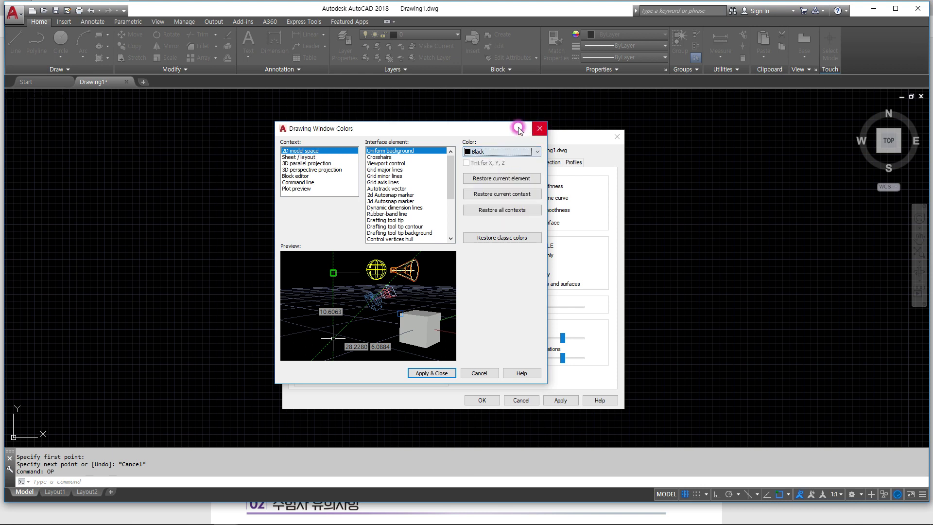
left_click(540, 129)
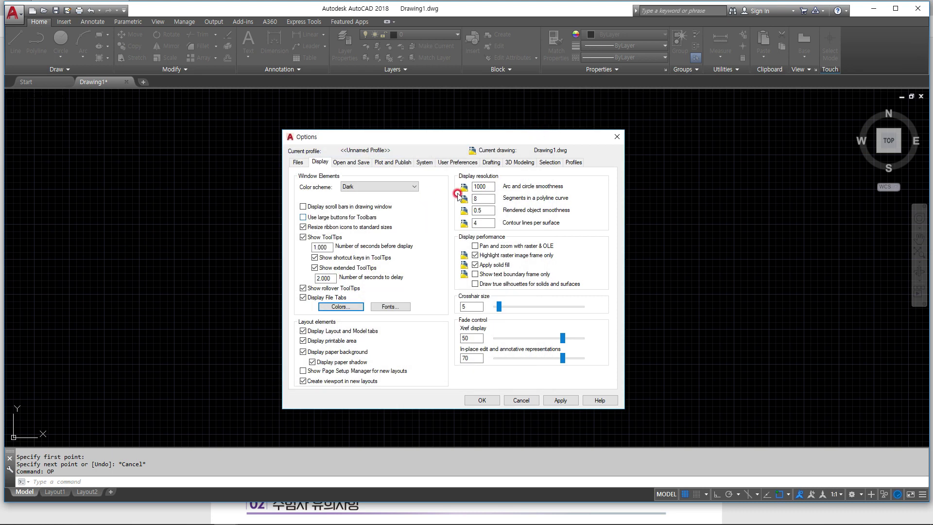
left_click(448, 162)
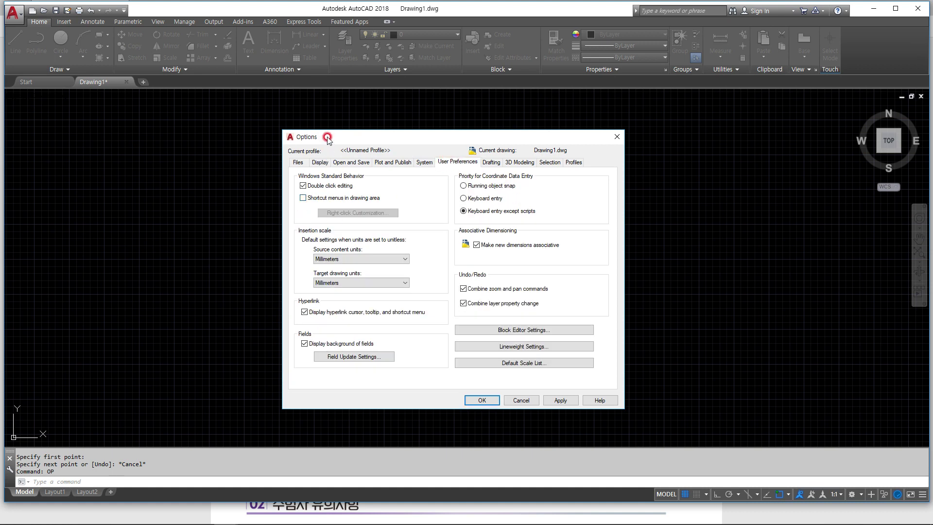
left_click_drag(327, 137, 340, 139)
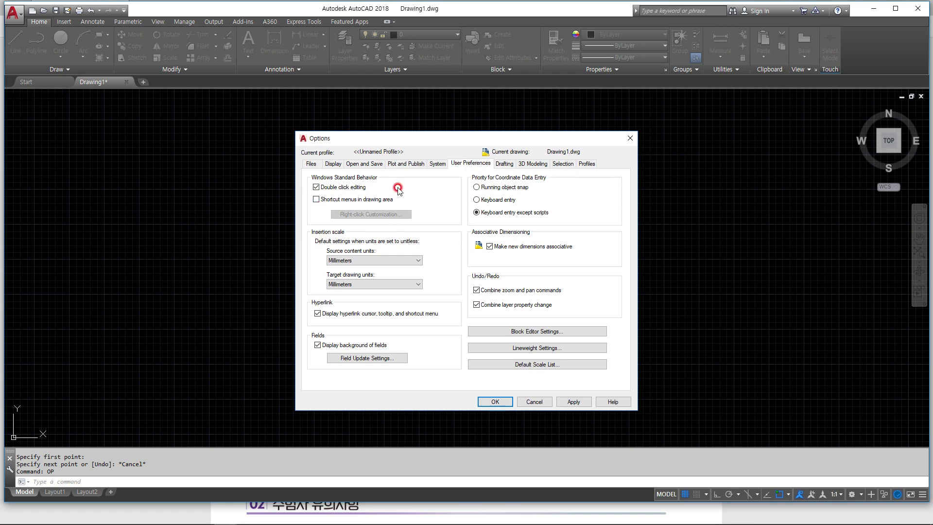
Make the object snap aperture size slightly smaller in the Drafting options.
left_click(505, 164)
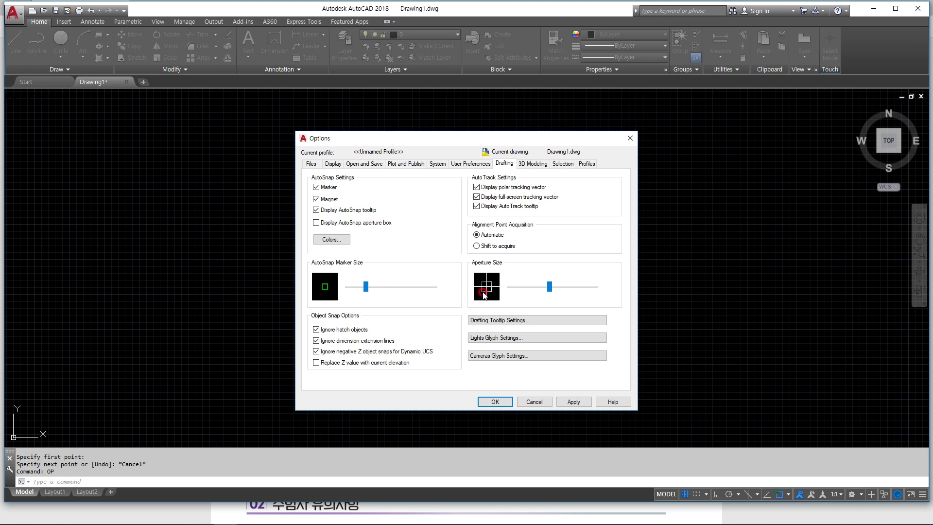
left_click_drag(549, 287, 582, 287)
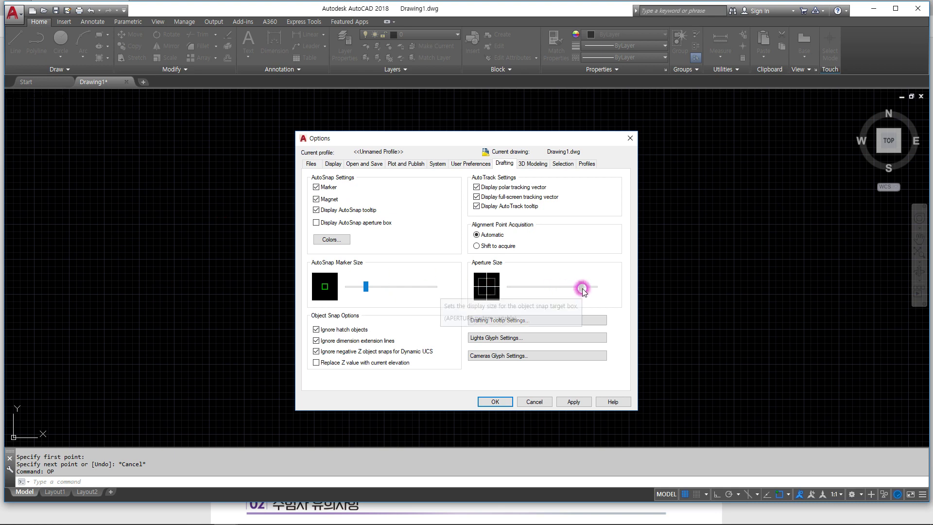
left_click(582, 287)
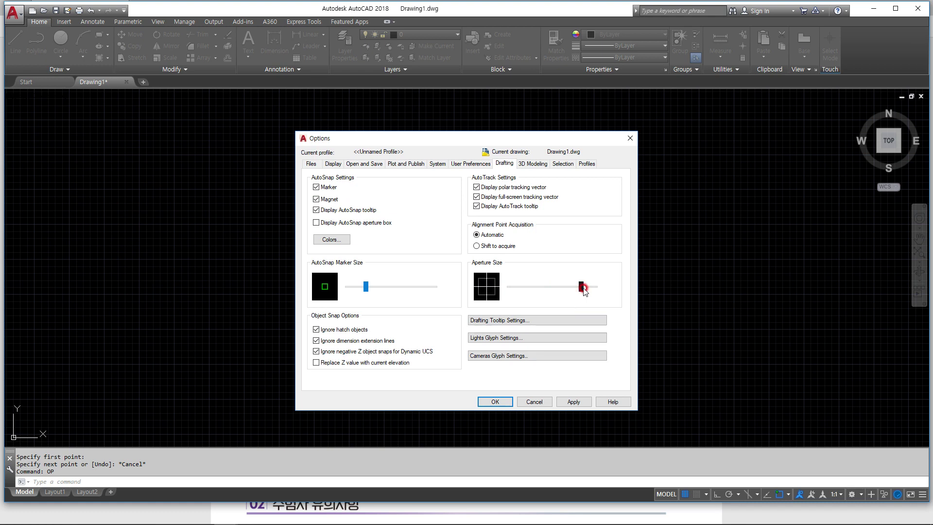
left_click_drag(583, 290, 538, 297)
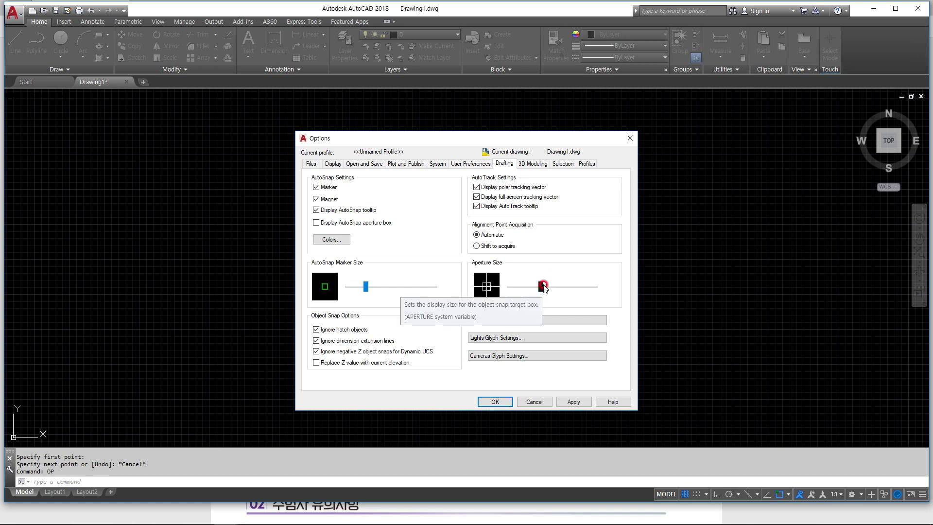
Check the pickbox size in the Selection options and revisit the Display, User Preferences and Drafting options.
left_click(560, 164)
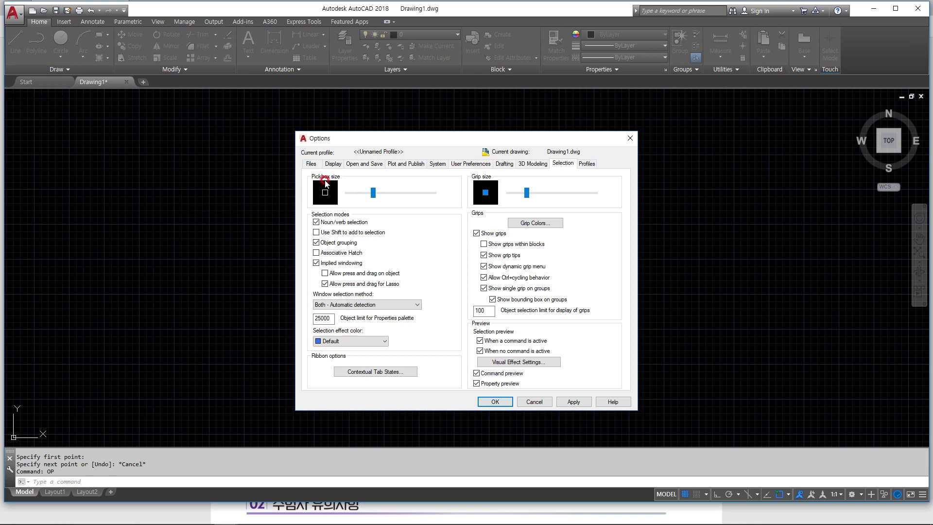
left_click(374, 194)
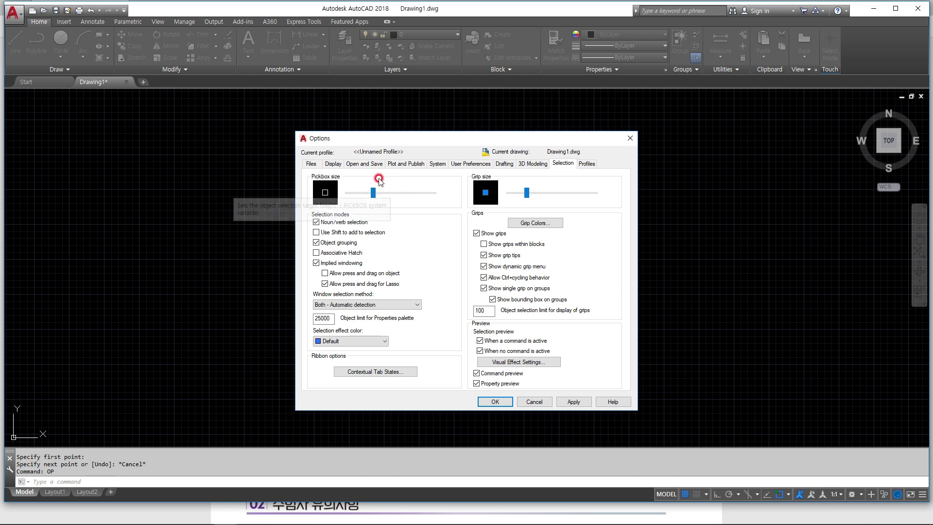
left_click(482, 164)
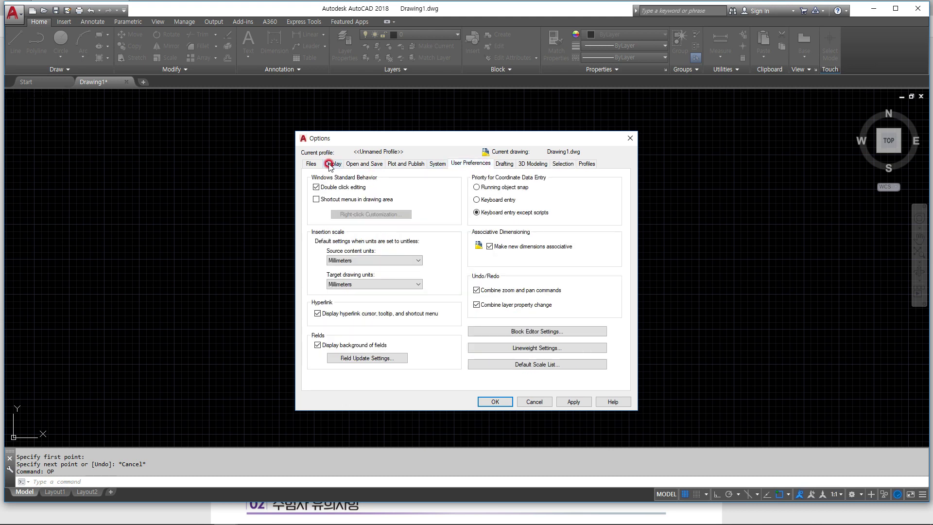
left_click(328, 164)
left_click(474, 164)
left_click(562, 166)
left_click(504, 164)
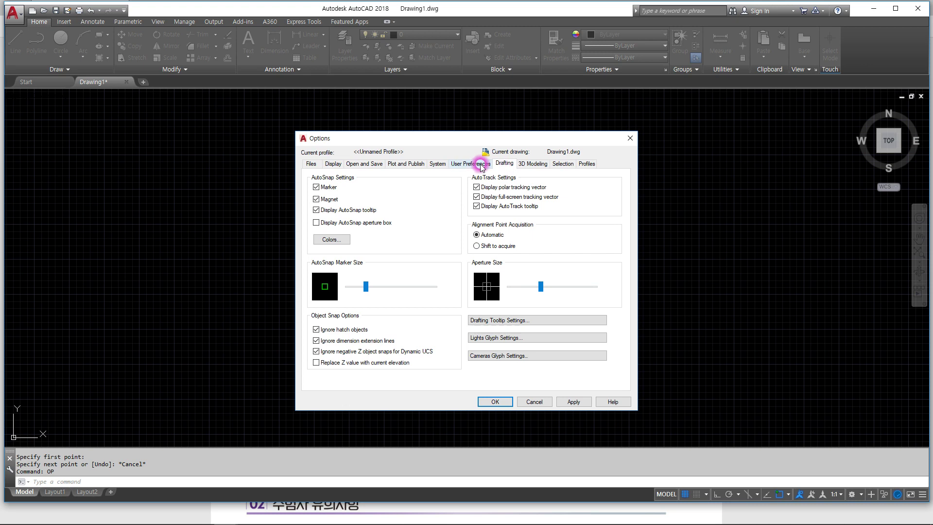
Accept the Options settings and turn off the drawing grid.
left_click(496, 402)
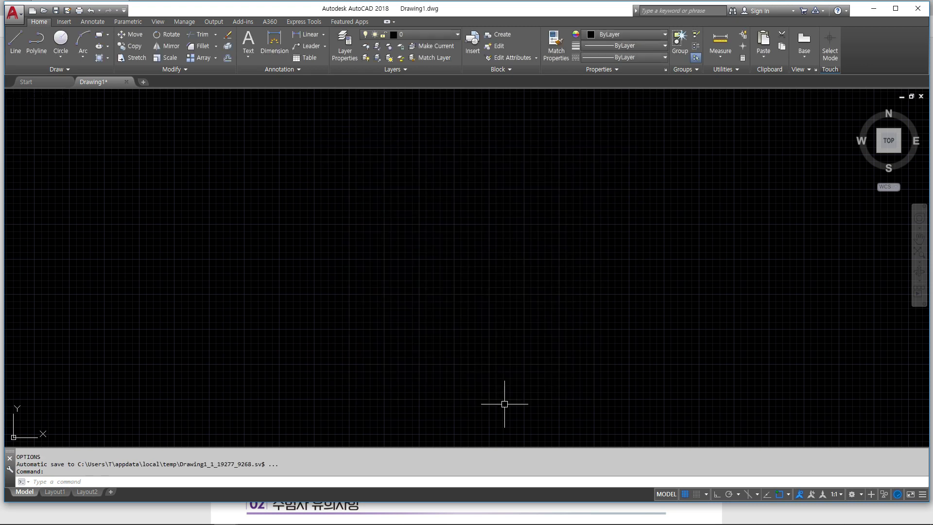
left_click(685, 494)
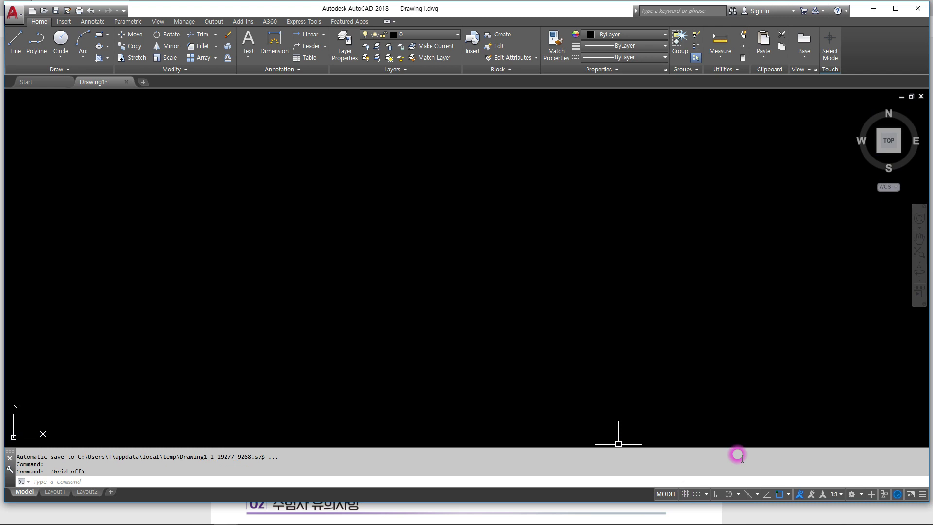
Turn off the display of annotative objects at other scales, and switch on ortho mode and object snap.
left_click(779, 494)
left_click(799, 495)
left_click(759, 481)
key("F8")
key("F3")
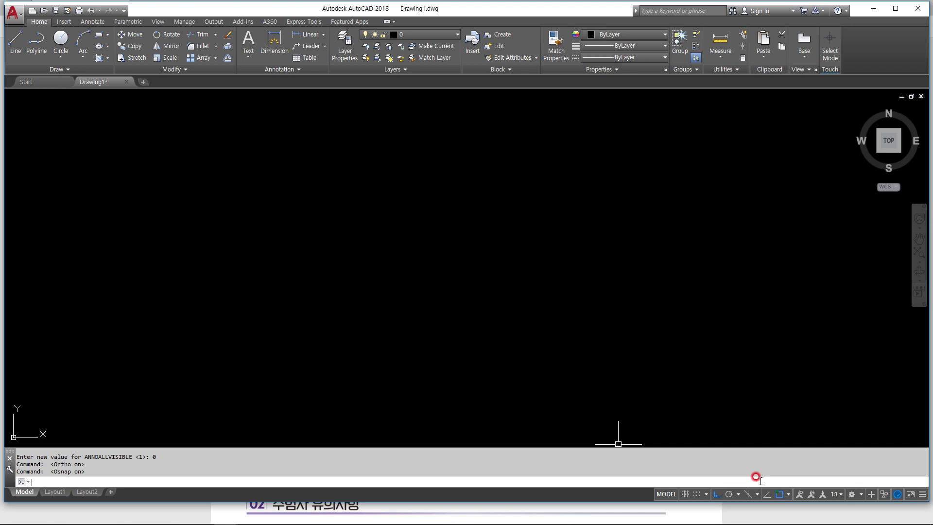
Review the running object snap modes, including Midpoint, Quadrant and Perpendicular, and accept the drafting settings.
type("s")
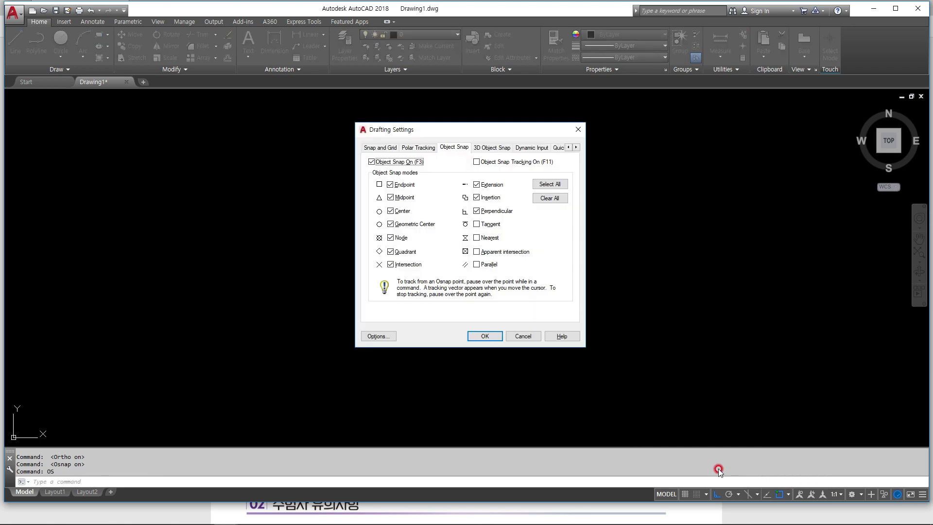
left_click_drag(427, 130, 440, 135)
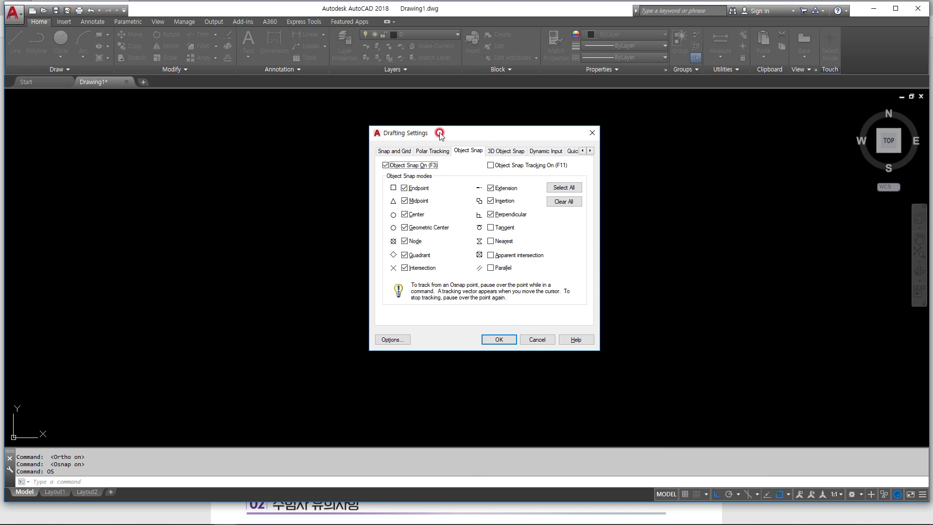
left_click(404, 201)
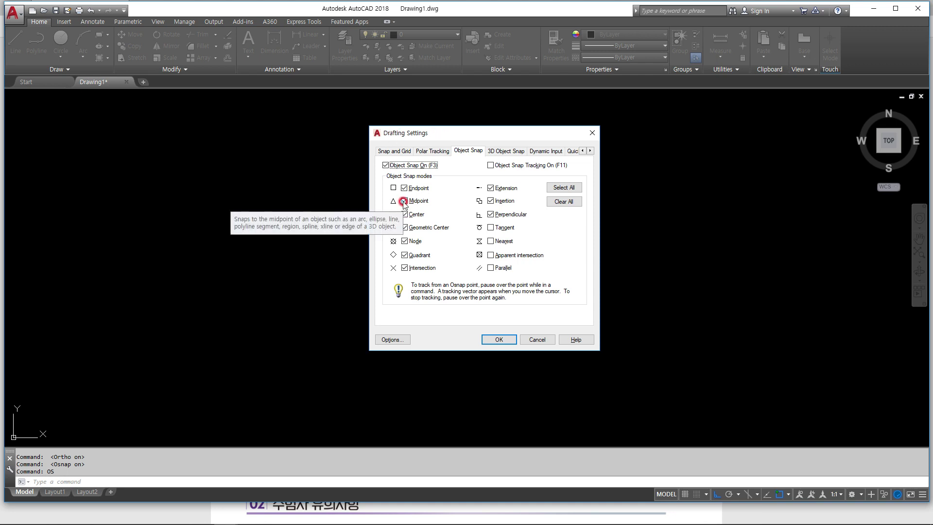
left_click(405, 243)
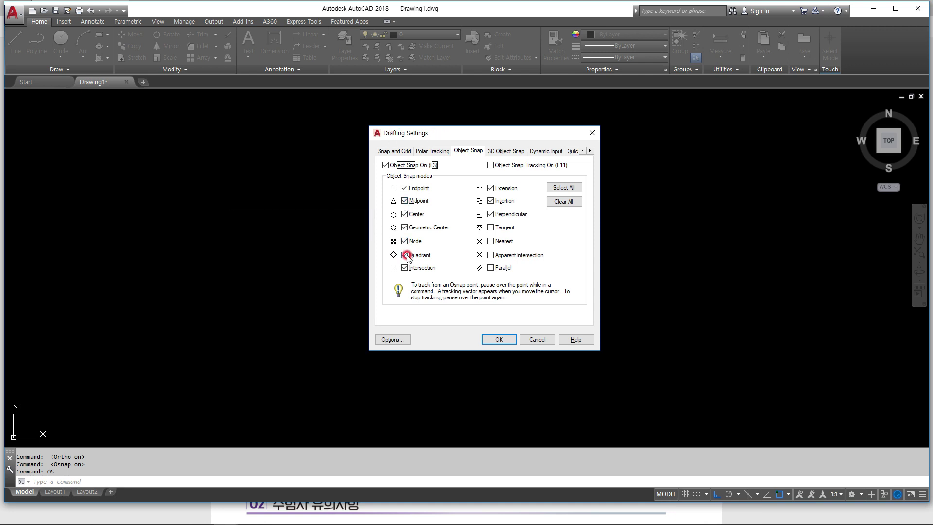
left_click(404, 201)
left_click(404, 201)
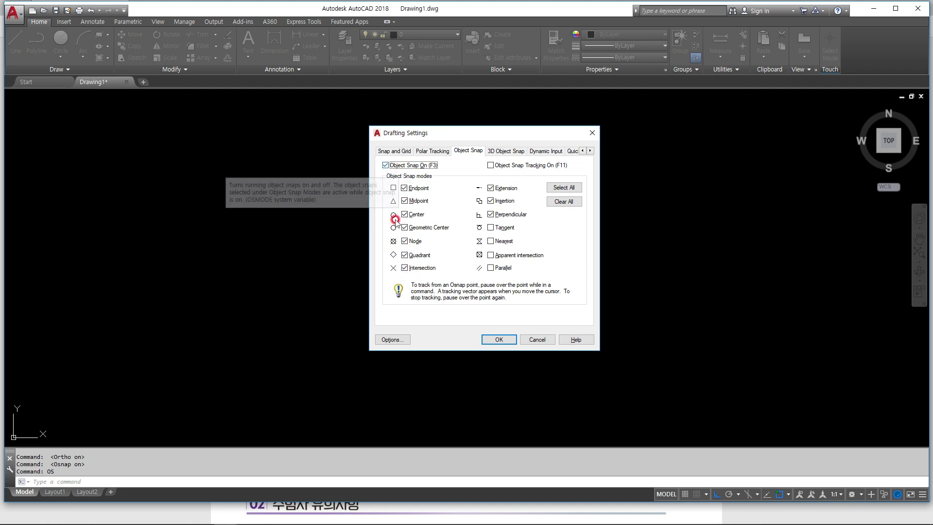
left_click(490, 215)
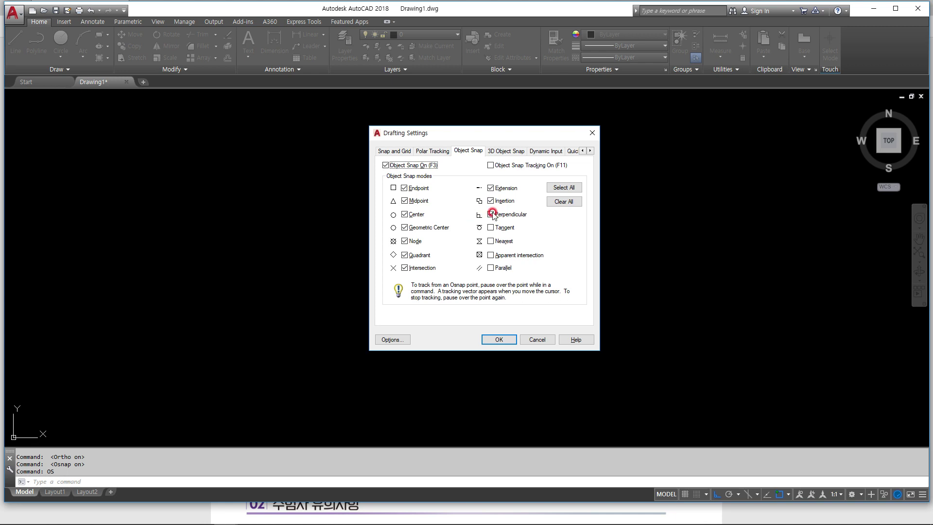
left_click(499, 339)
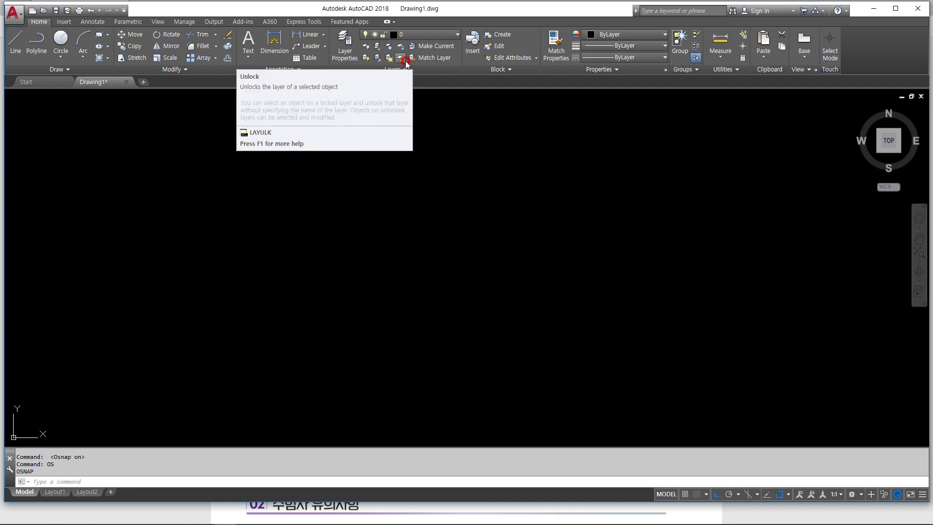
Create six new layers with the default names Layer1 to Layer6 in the layer manager.
type("LA")
key("Return")
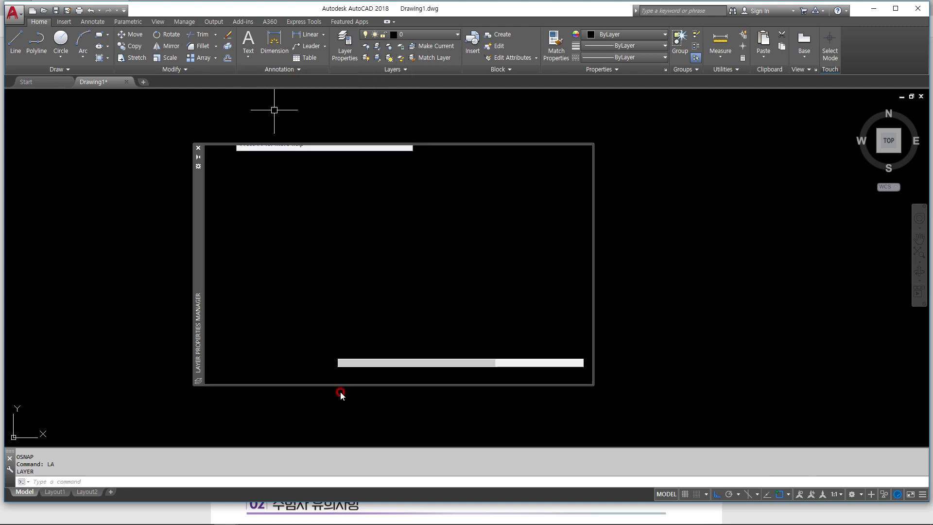
left_click_drag(325, 251, 306, 250)
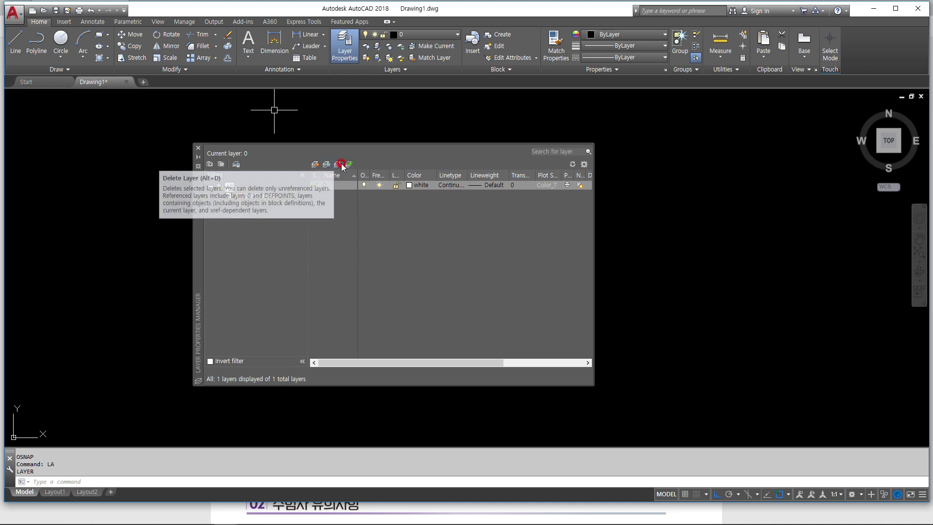
left_click(316, 164)
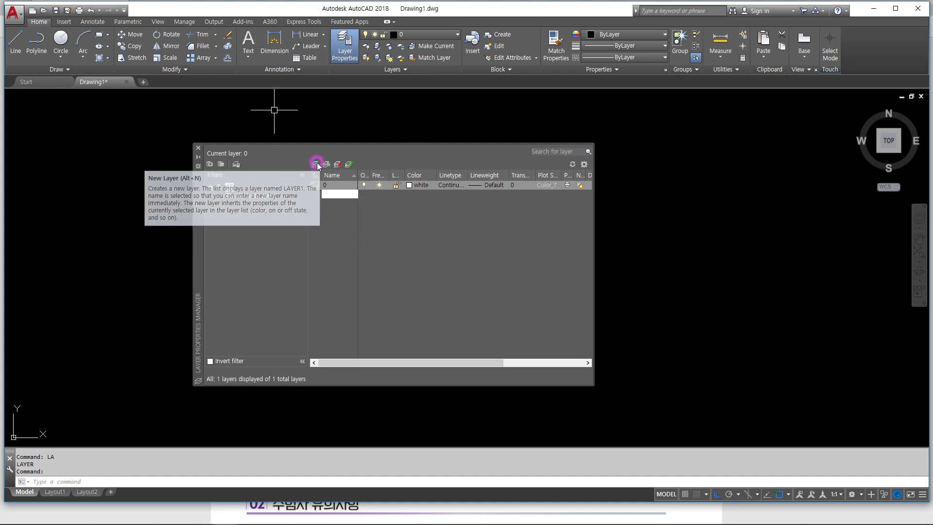
left_click(316, 165)
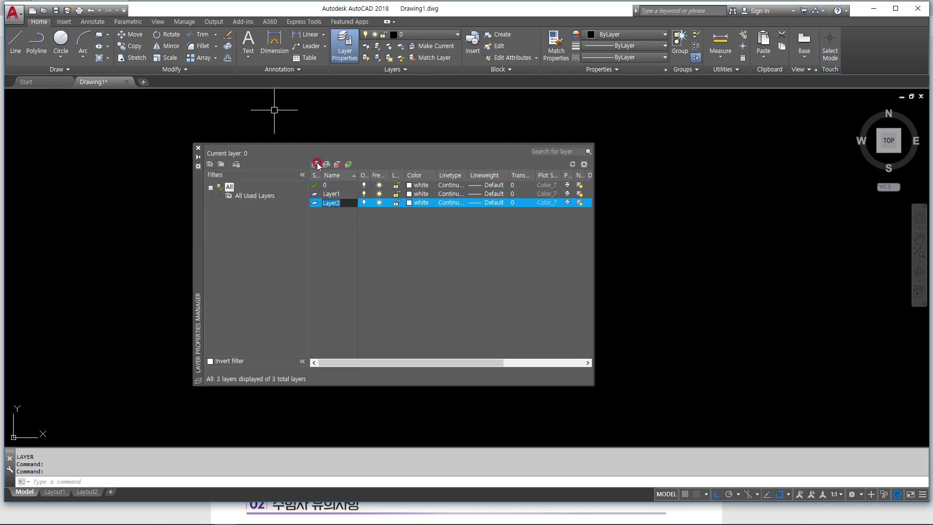
left_click(316, 164)
left_click(315, 164)
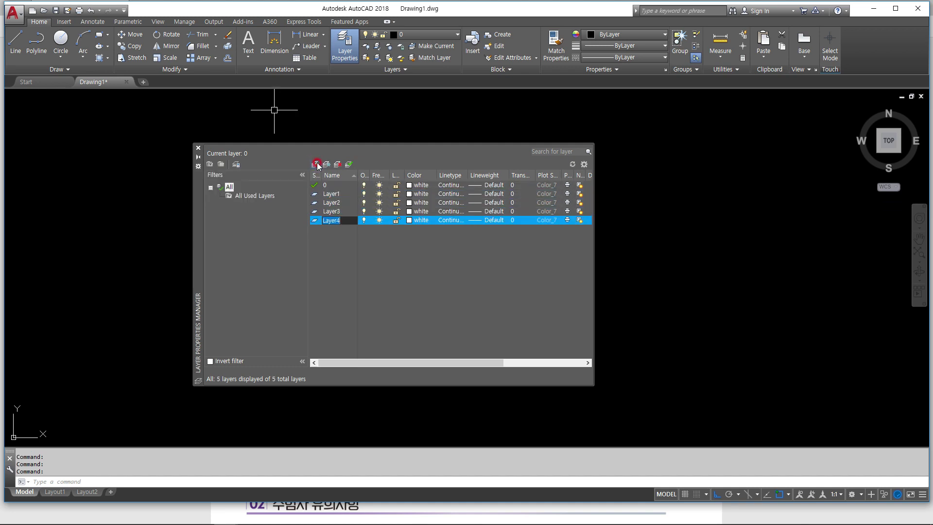
left_click(316, 165)
left_click(316, 164)
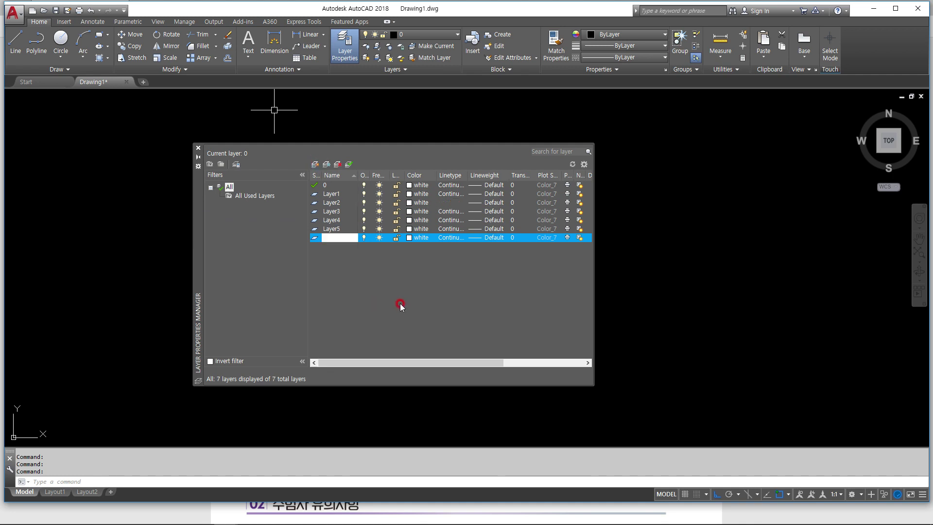
left_click(332, 204)
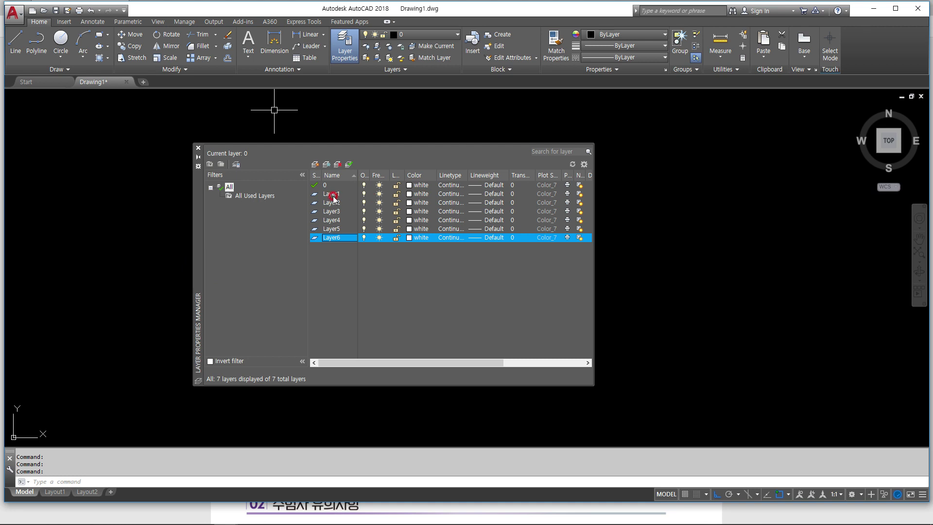
Set the layer colours to red for Layer1, yellow for Layer2 and green for Layer3.
left_click(423, 195)
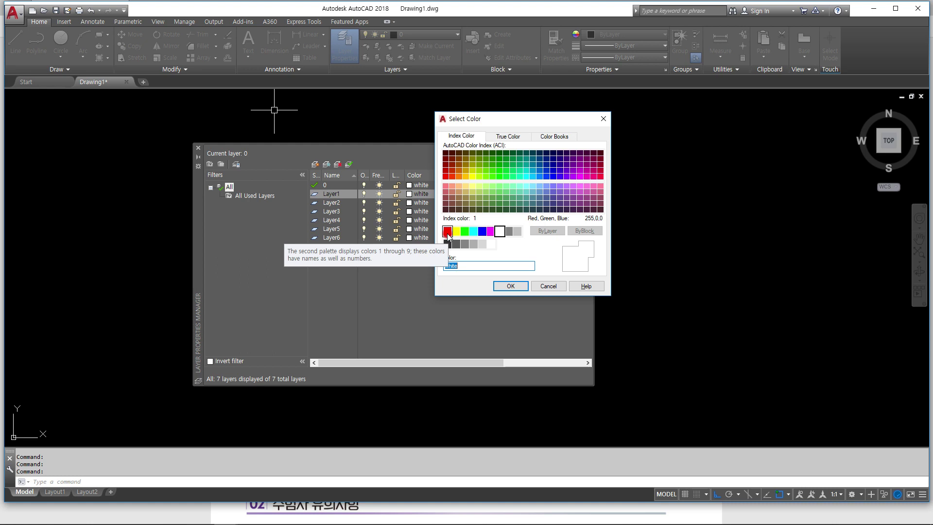
left_click(447, 233)
left_click(507, 286)
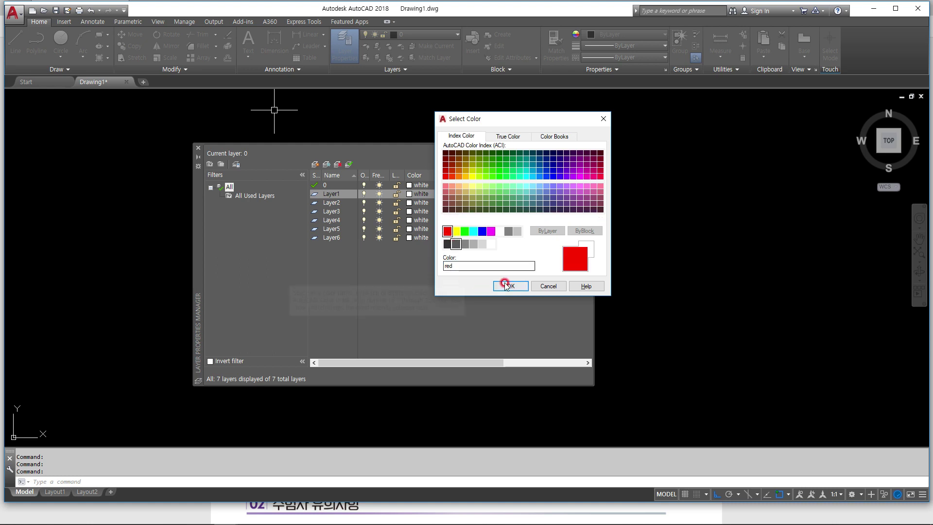
left_click(418, 207)
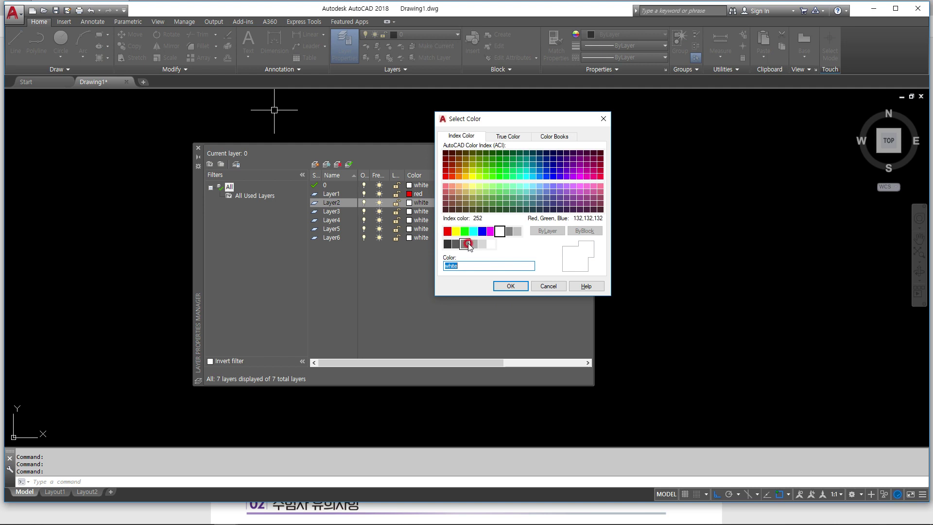
left_click(457, 231)
left_click(509, 286)
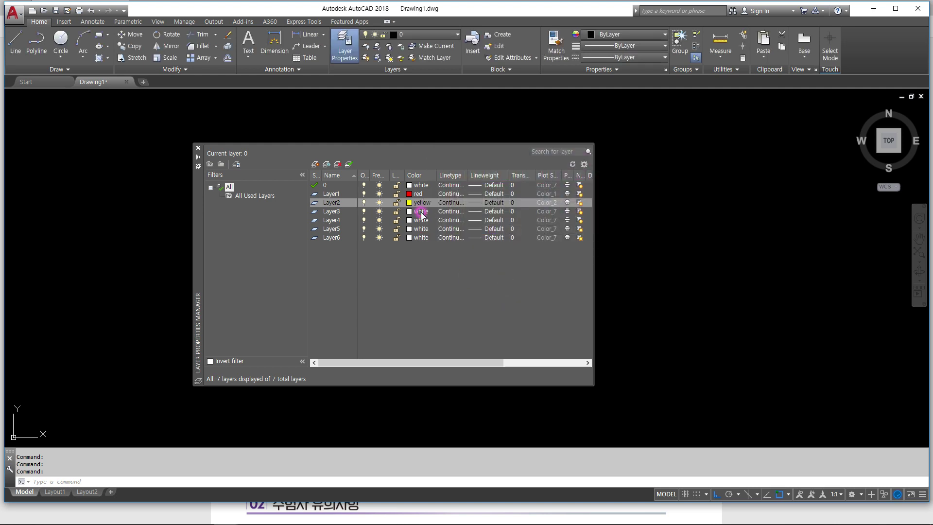
left_click(421, 211)
left_click(464, 231)
left_click(507, 287)
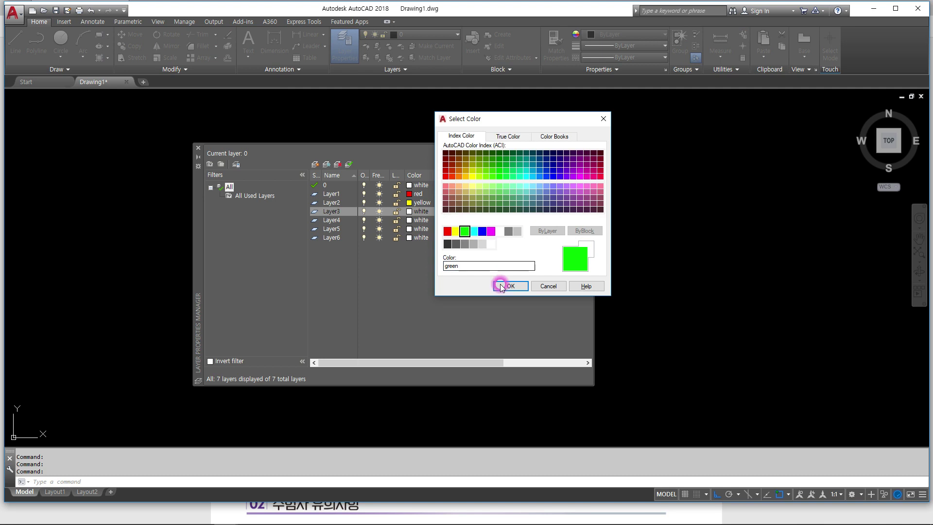
Set the colour of Layer4 to cyan and the colour of Layer5 to blue.
left_click(423, 222)
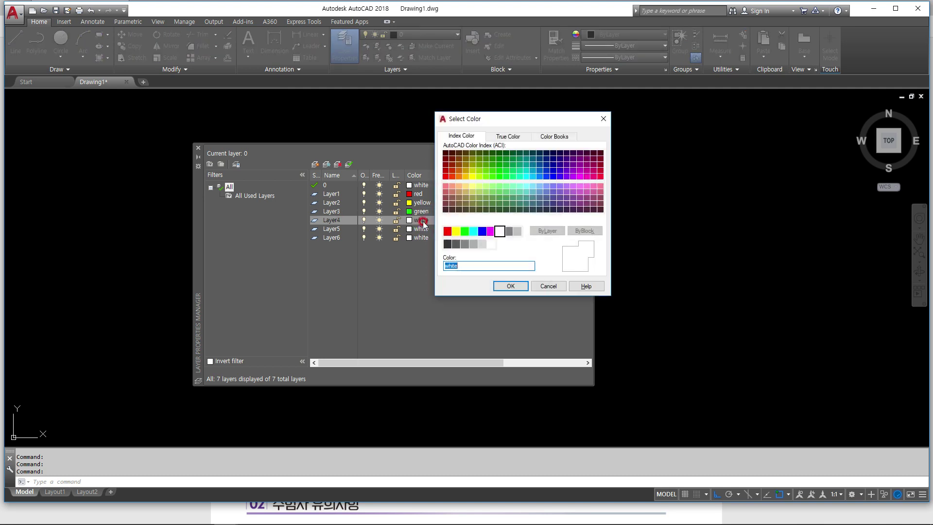
left_click(475, 232)
left_click(504, 287)
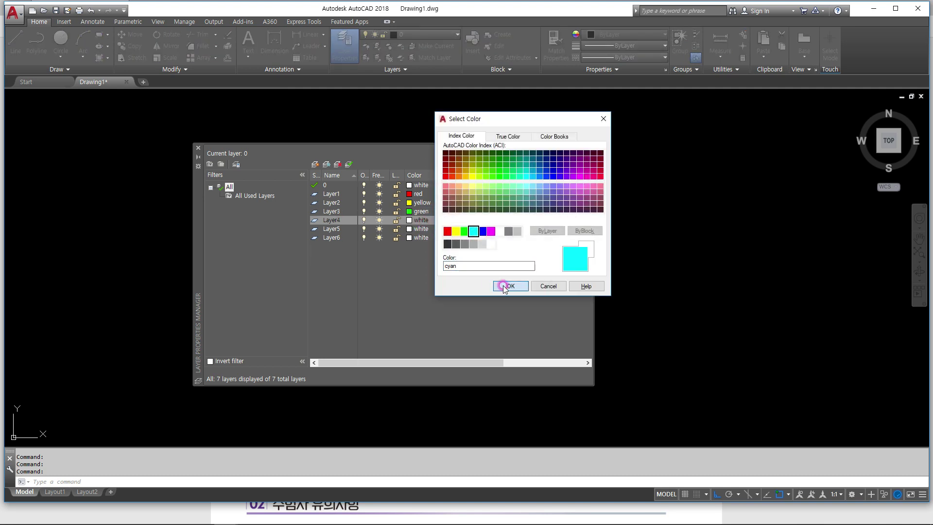
left_click(419, 230)
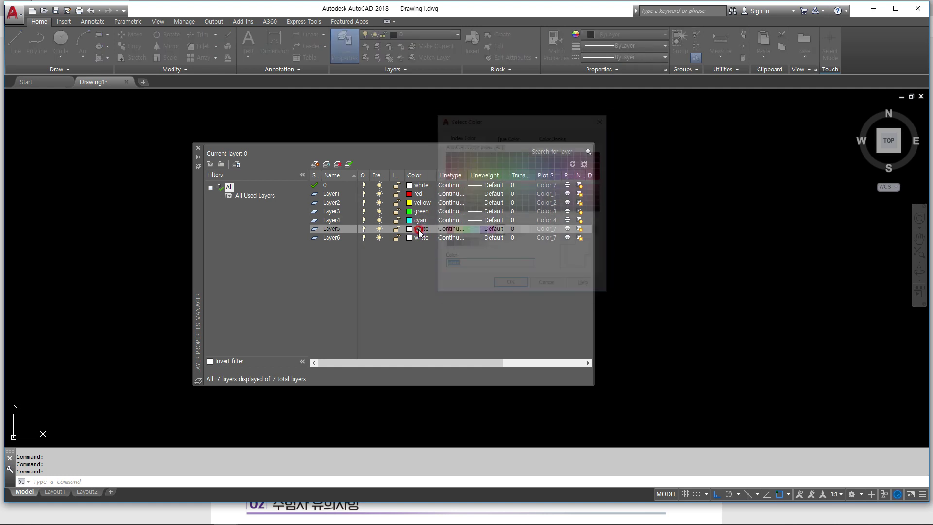
left_click(482, 231)
left_click(509, 286)
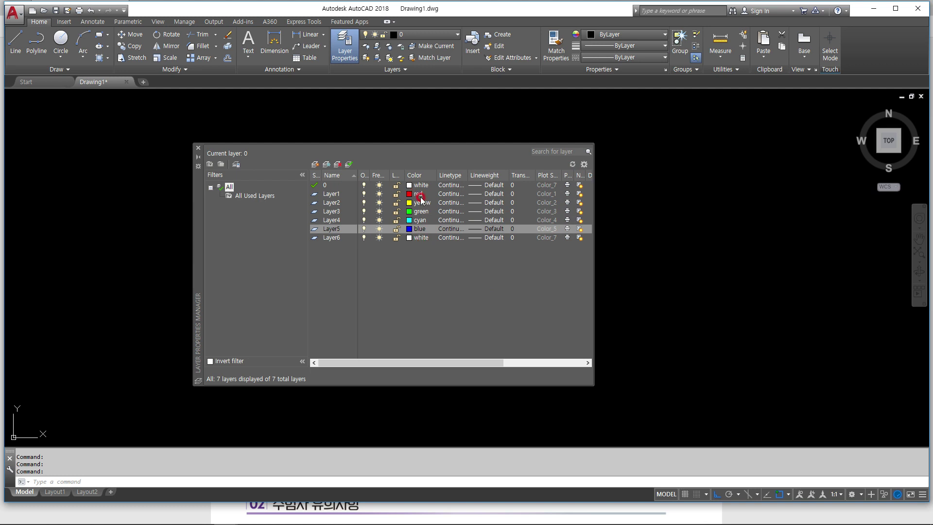
Load the CENTER linetype from acadiso.lin through the linetype selection of Layer1.
left_click(453, 194)
left_click(616, 261)
left_click(639, 275)
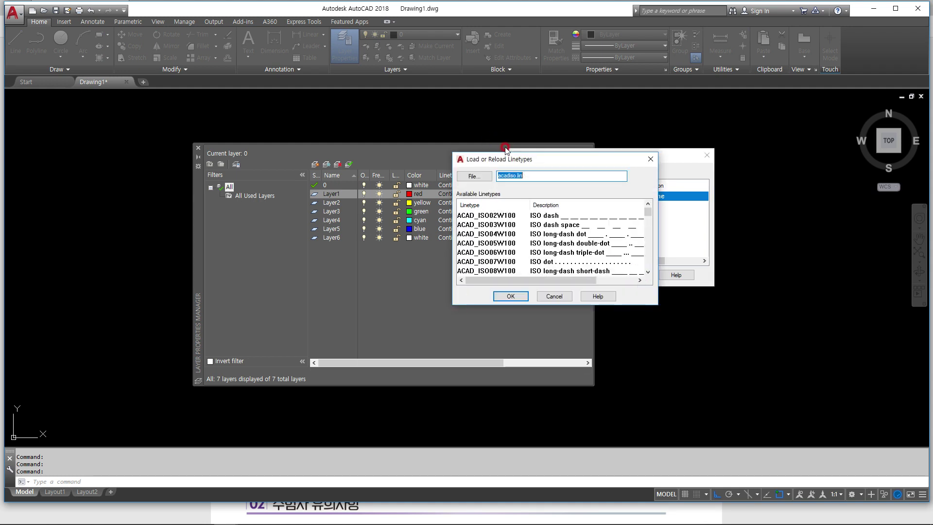
left_click_drag(504, 159, 368, 190)
left_click_drag(464, 191, 449, 158)
left_click(328, 232)
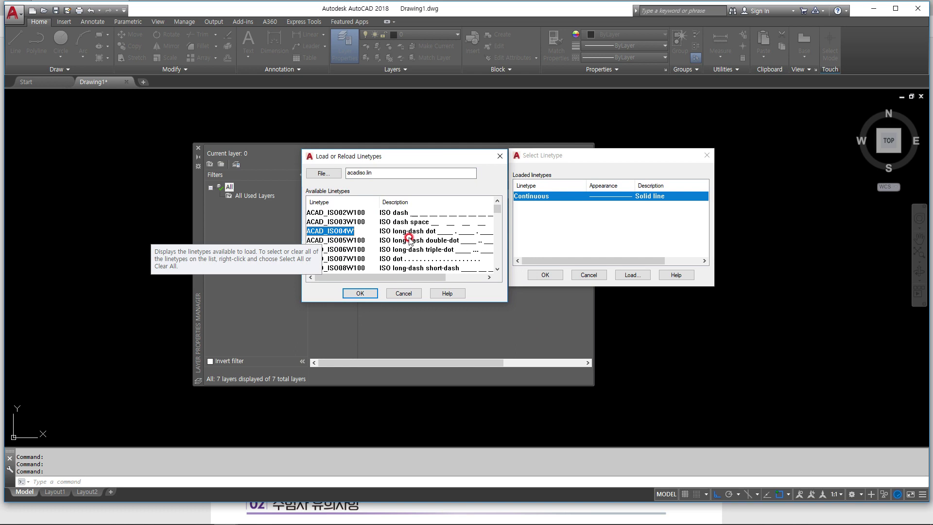
key("c")
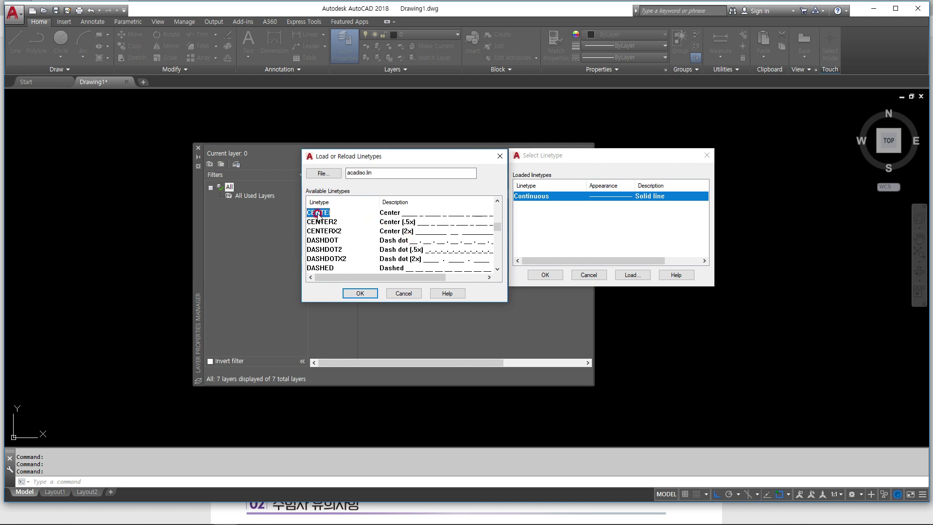
left_click(359, 293)
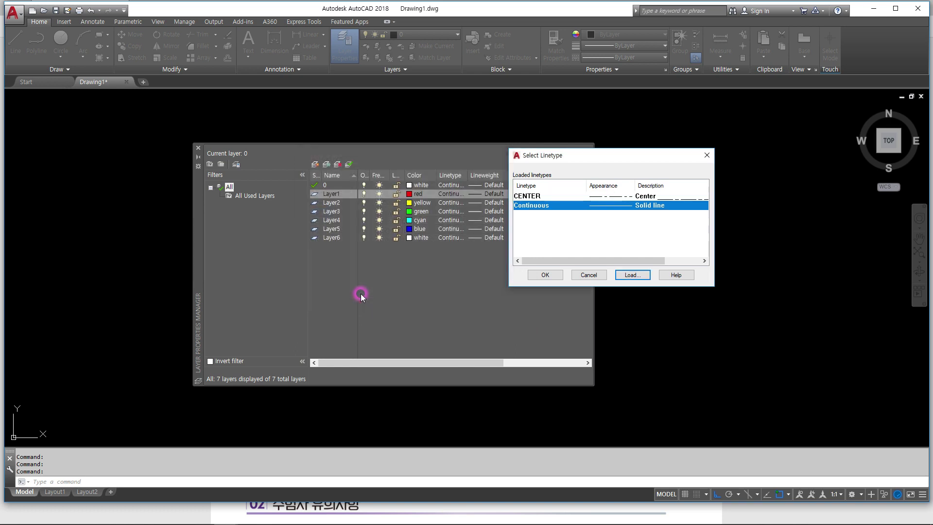
Load the HIDDEN linetype from acadiso.lin into the list of available linetypes.
left_click(632, 274)
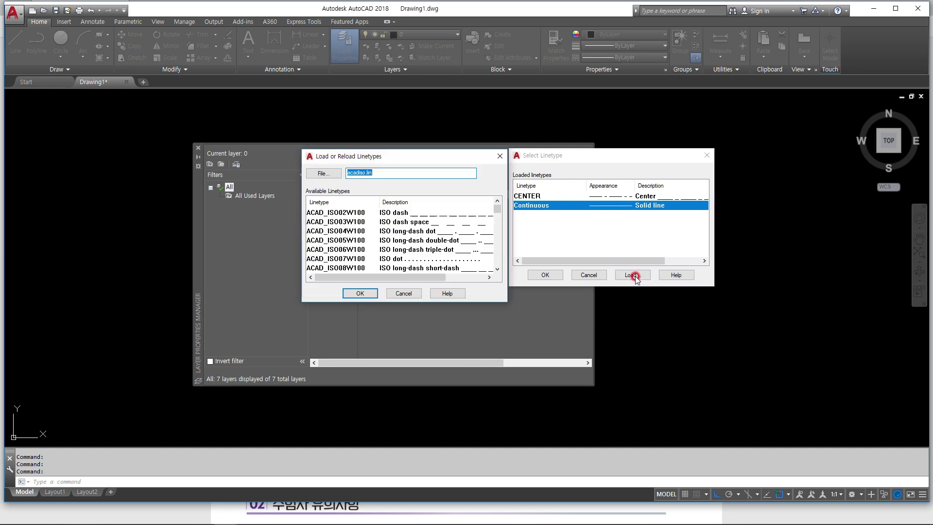
left_click(337, 241)
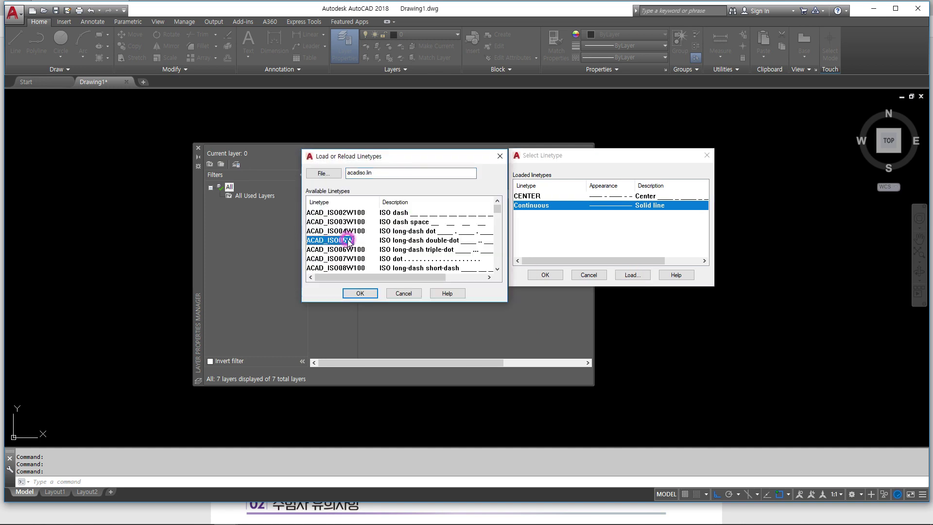
type("hidde")
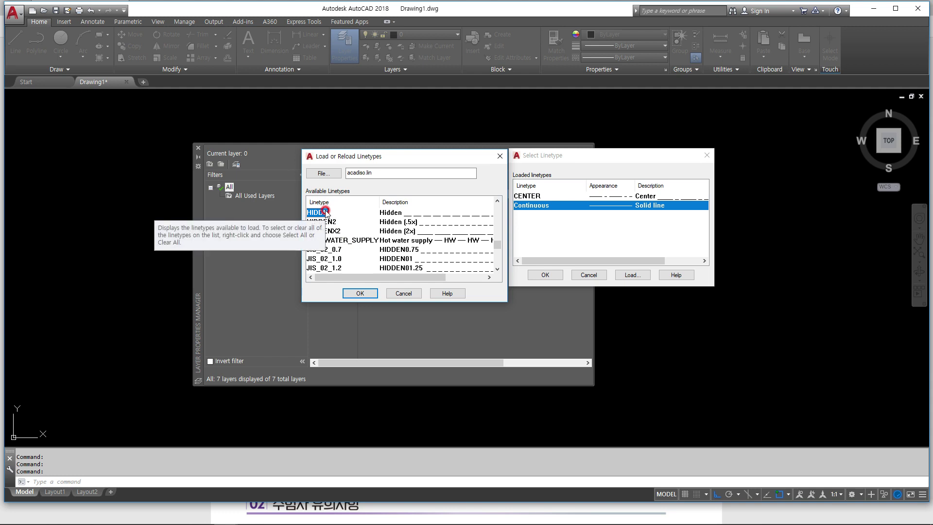
left_click(360, 293)
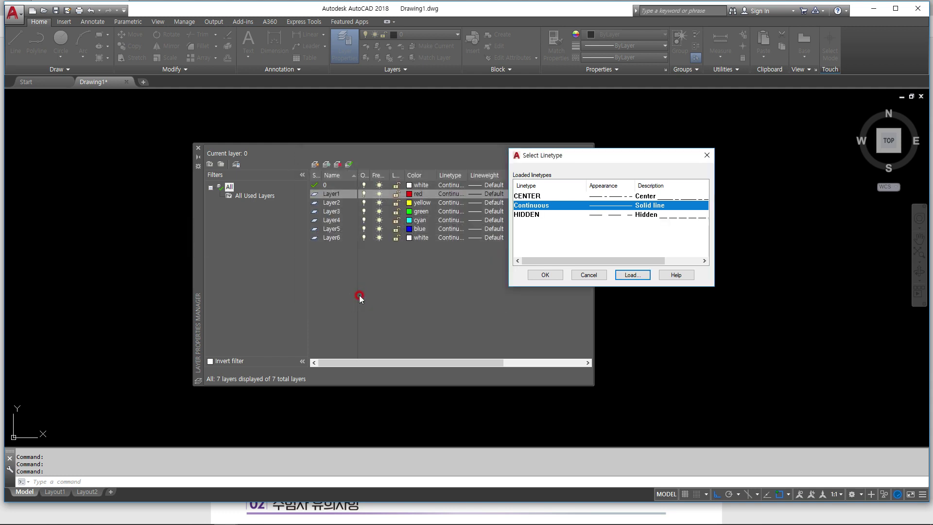
Assign the CENTER linetype to Layer1 and close the layer manager.
left_click(539, 197)
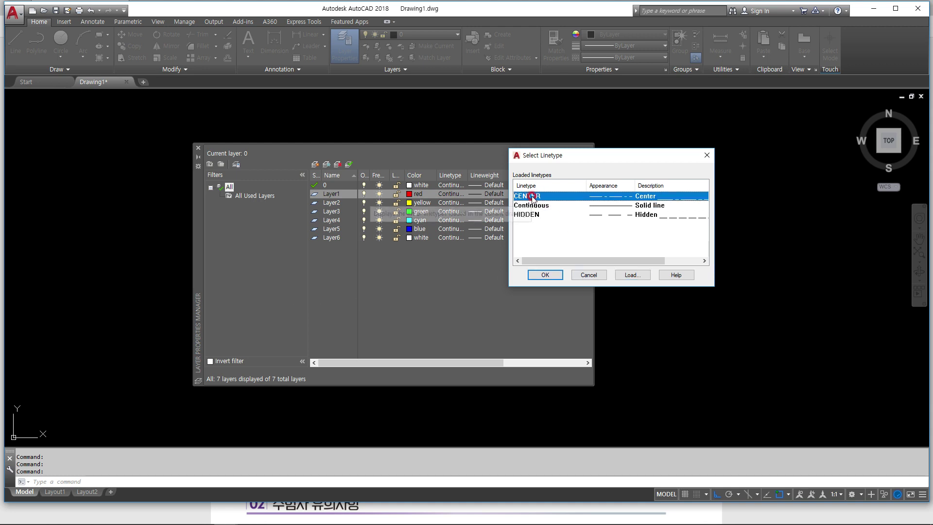
left_click(542, 275)
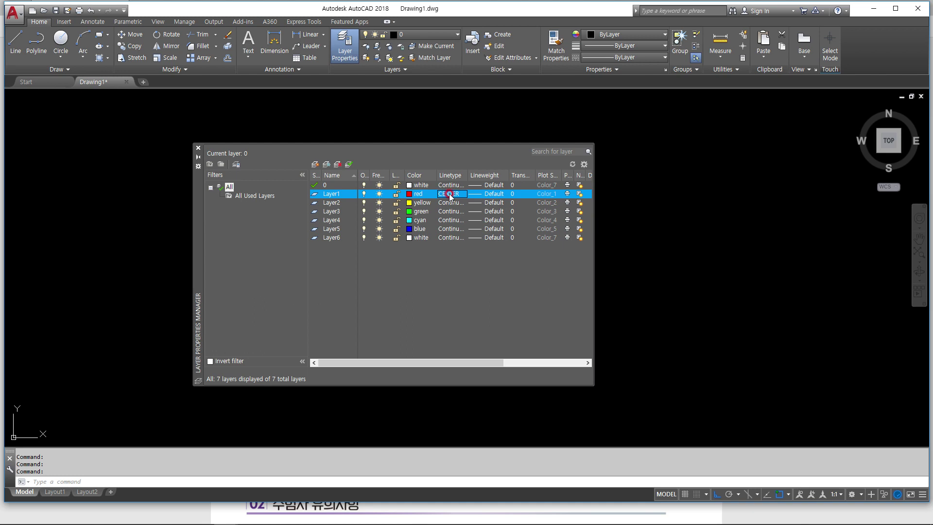
left_click(198, 148)
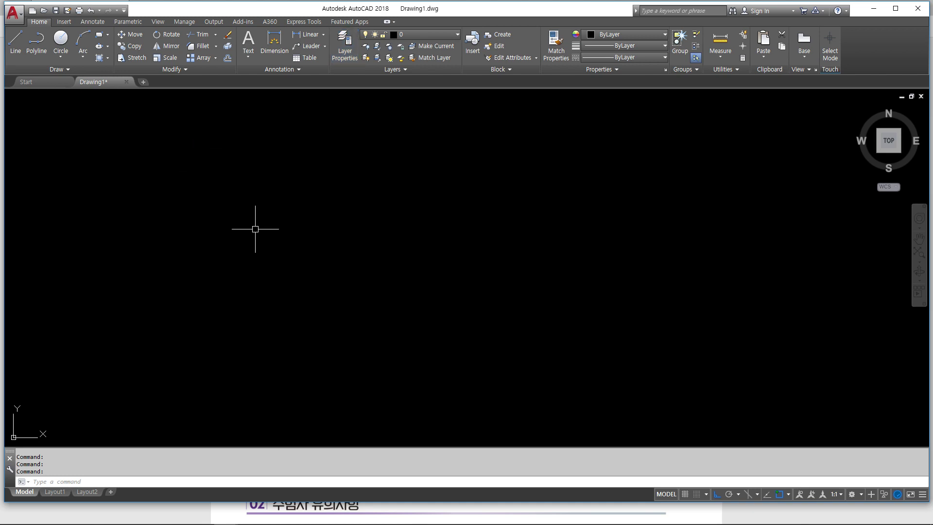
Make Layer1 the current layer, turn on ortho mode and draw a 15300 by 10500 rectangle.
left_click(409, 36)
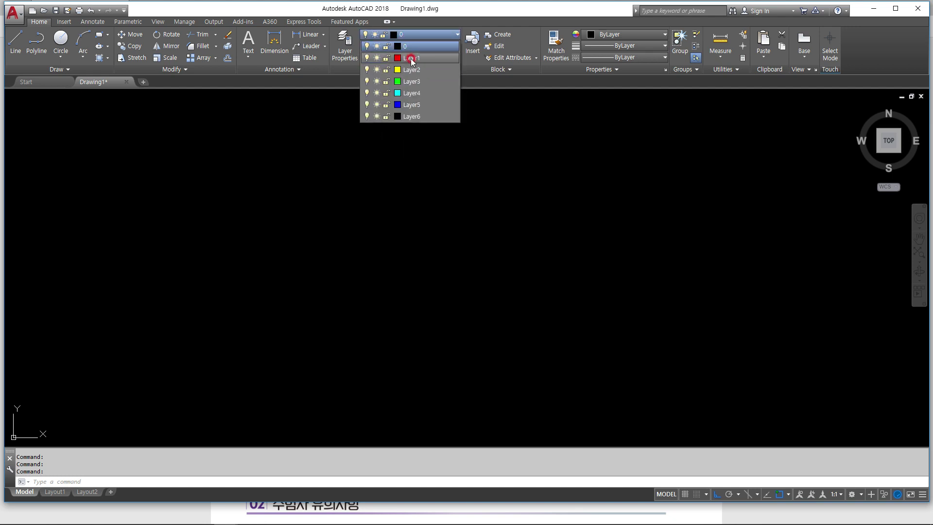
left_click(411, 59)
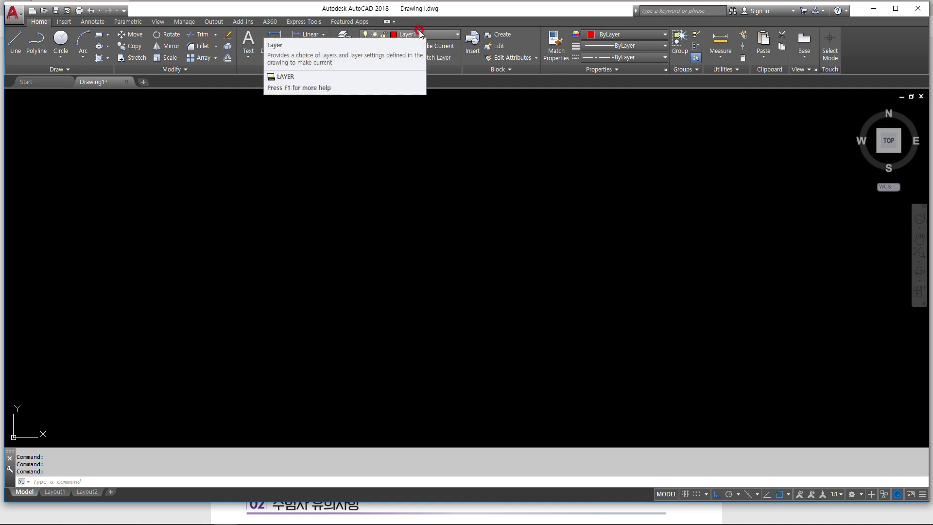
type("rec")
key("Return")
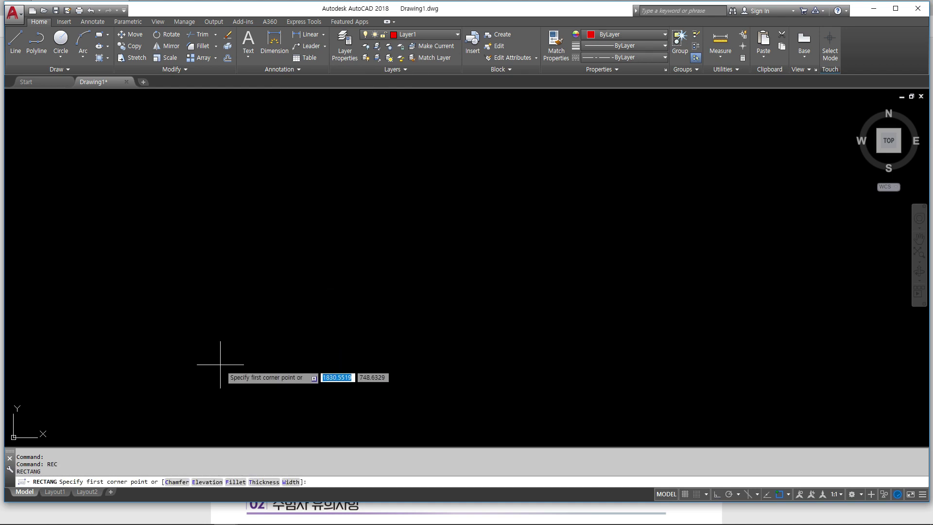
left_click(212, 371)
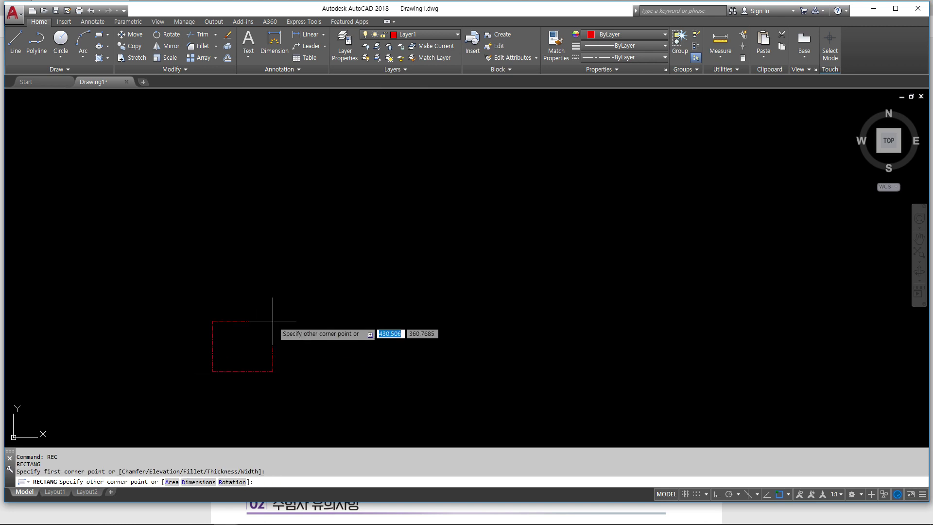
key("F8")
type("@15300")
key("Tab")
type("1")
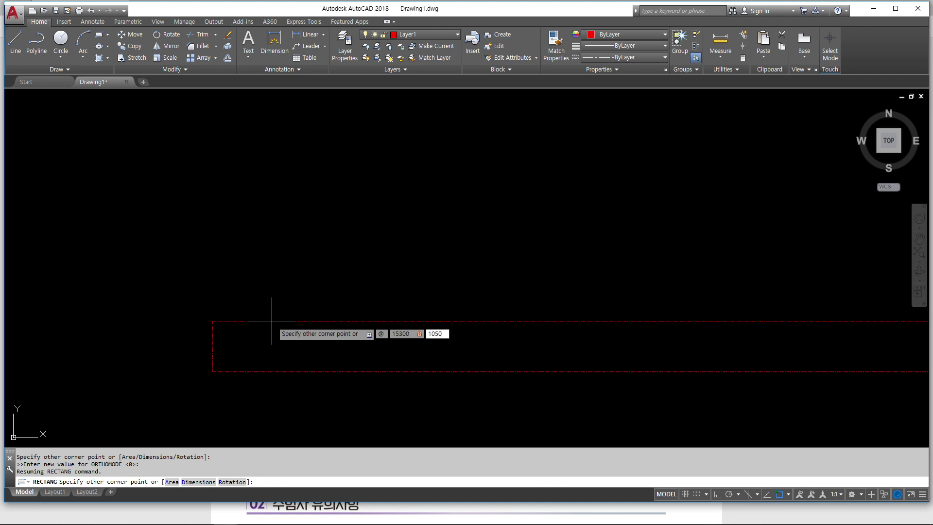
type("0500")
key("Return")
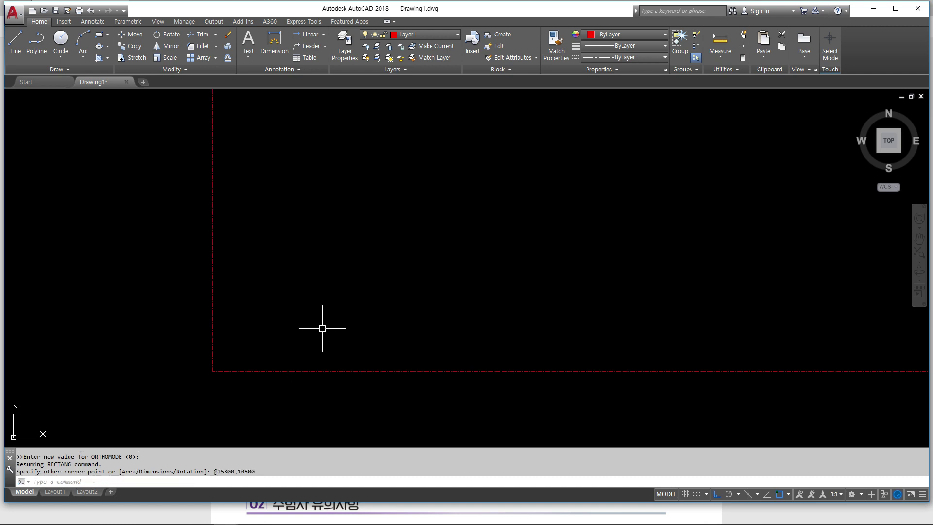
Examine the whole rectangle at different zoom levels.
scroll(319, 312, "down", 5)
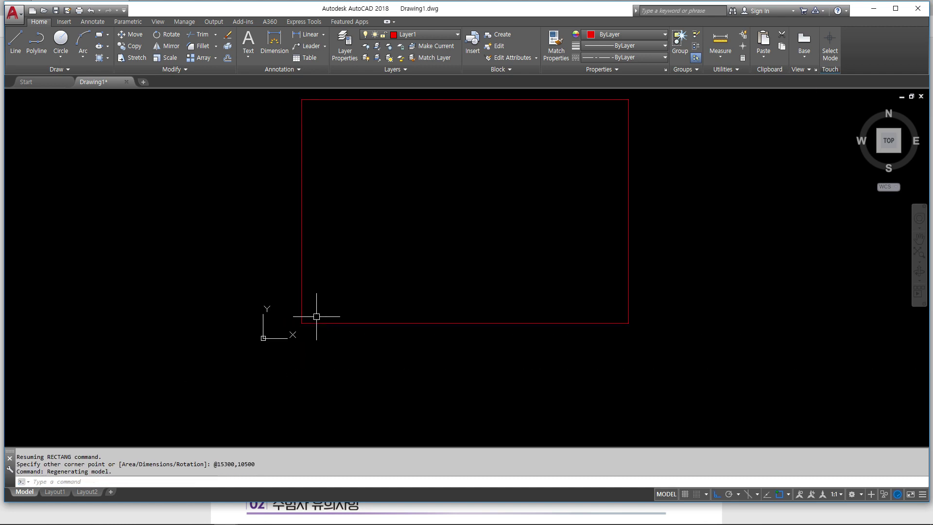
scroll(364, 317, "down", 7)
scroll(360, 313, "up", 11)
scroll(360, 313, "down", 8)
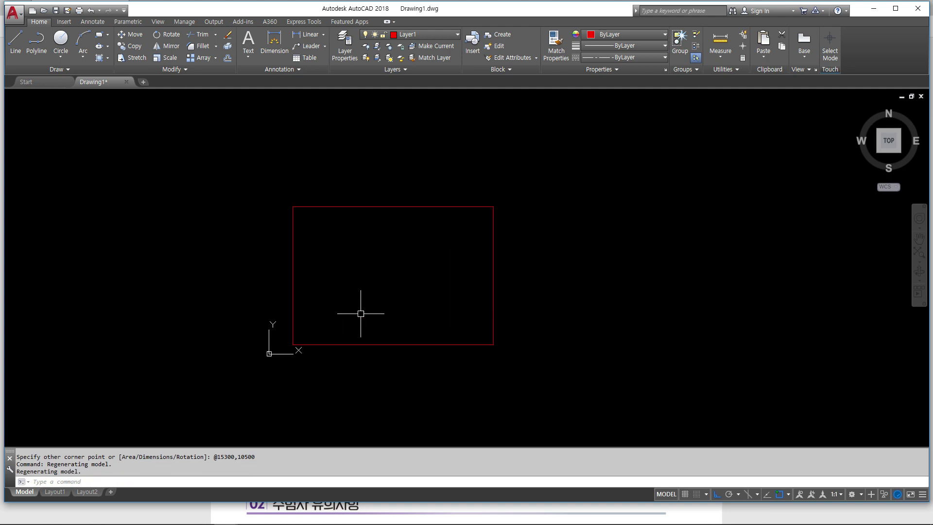
scroll(361, 313, "up", 10)
scroll(360, 313, "down", 10)
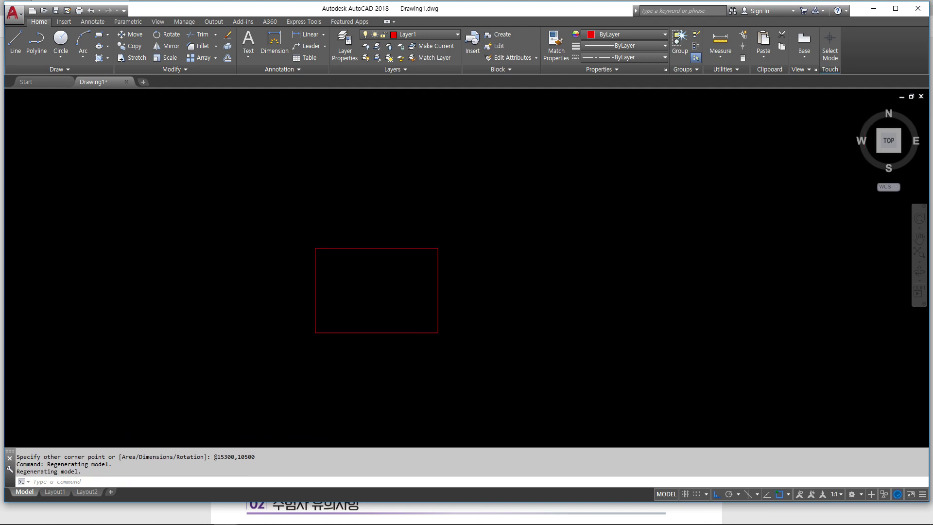
scroll(361, 314, "up", 12)
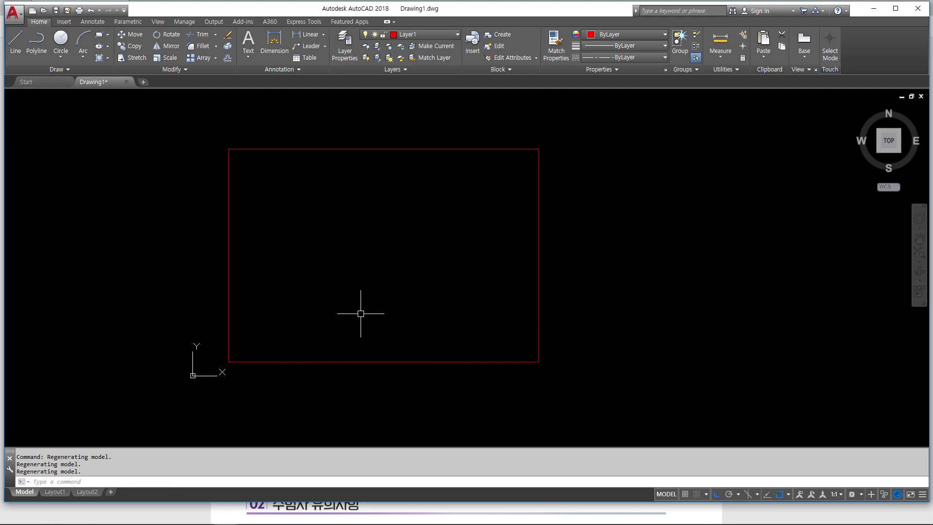
scroll(360, 314, "down", 10)
scroll(361, 313, "up", 10)
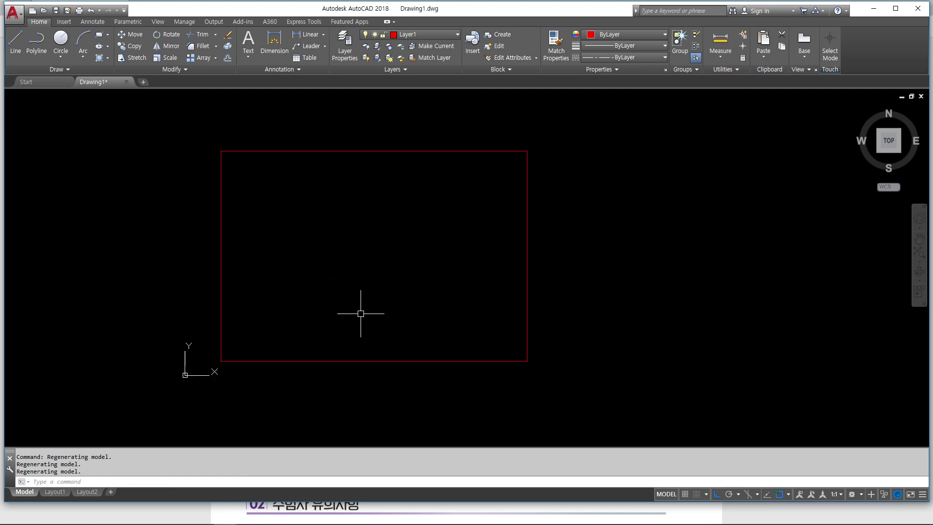
scroll(360, 313, "up", 2)
scroll(361, 313, "down", 2)
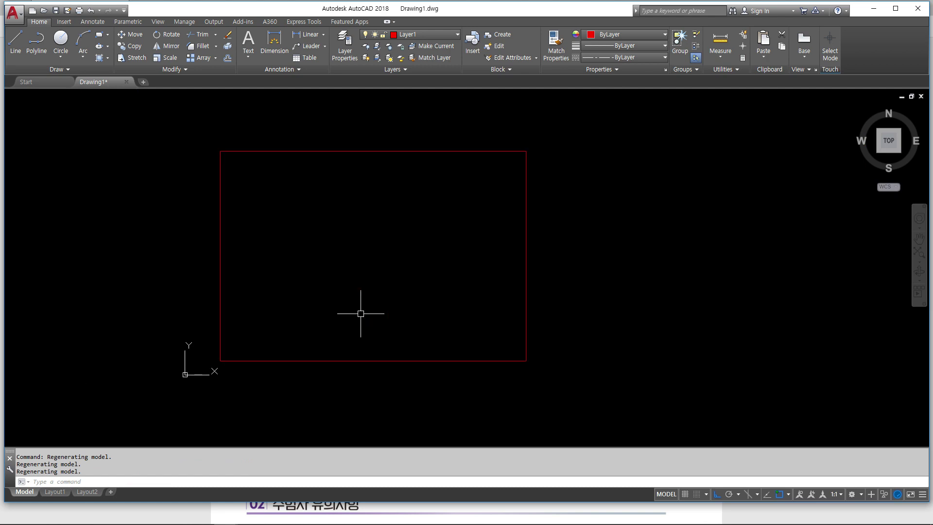
middle_click_drag(360, 314, 362, 274)
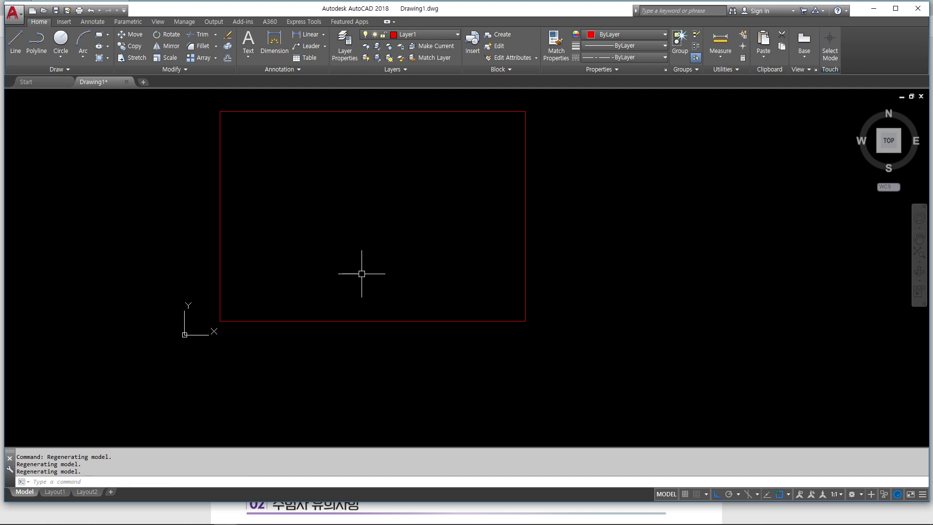
Draw a horizontal line 100000 long below the rectangle and zoom to show all objects.
type("L")
key("Return")
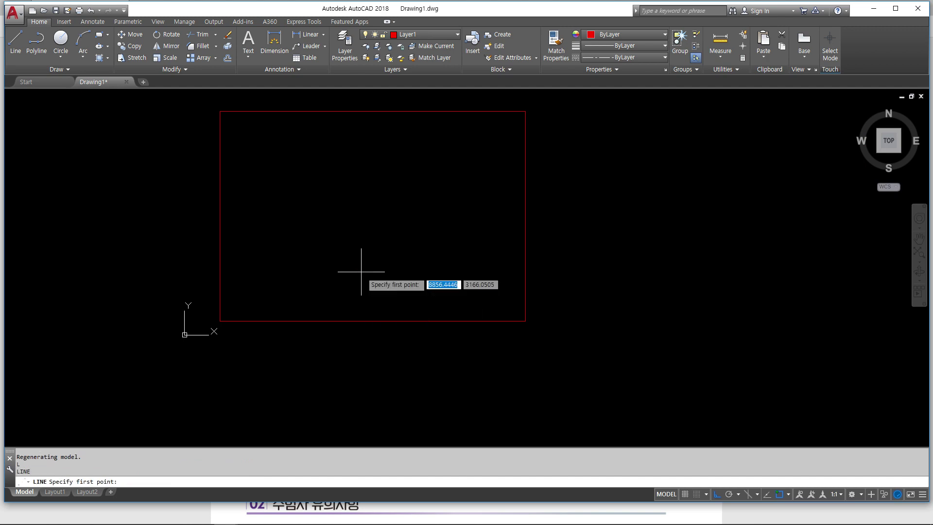
left_click(219, 418)
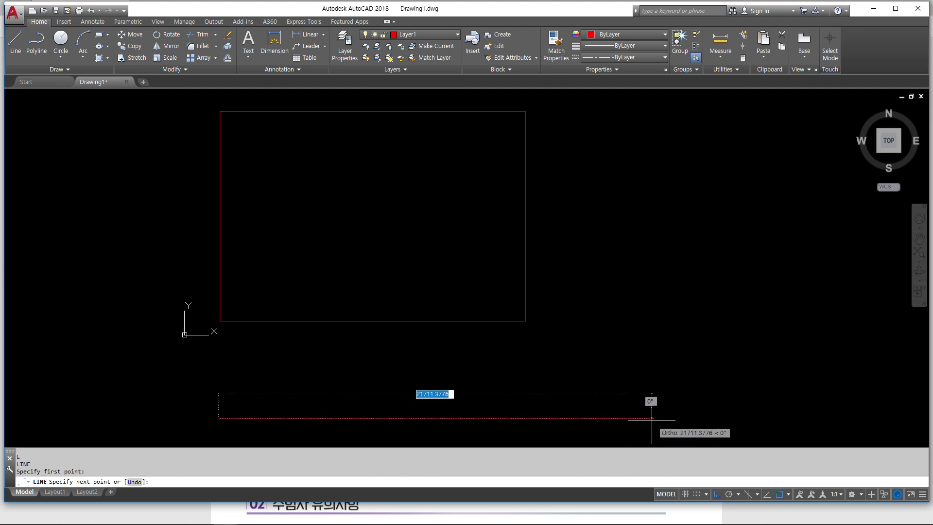
type("100000")
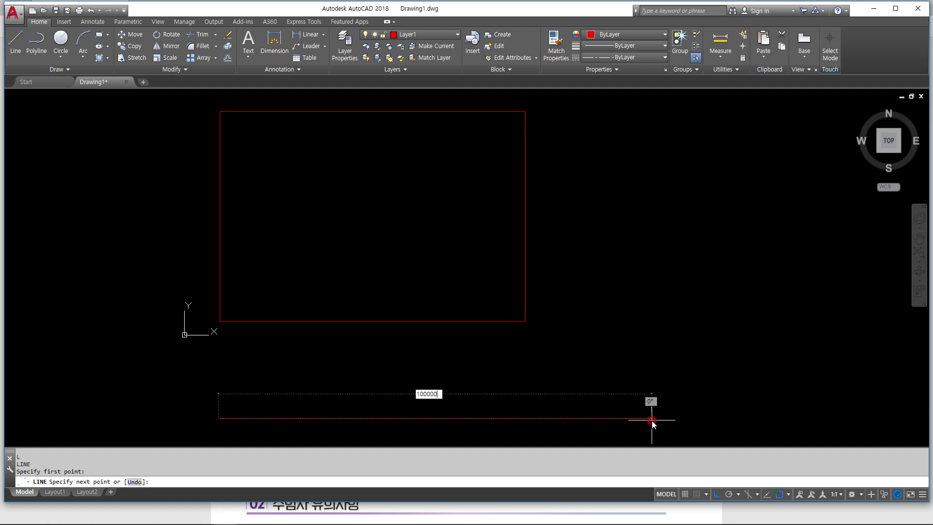
key("Return")
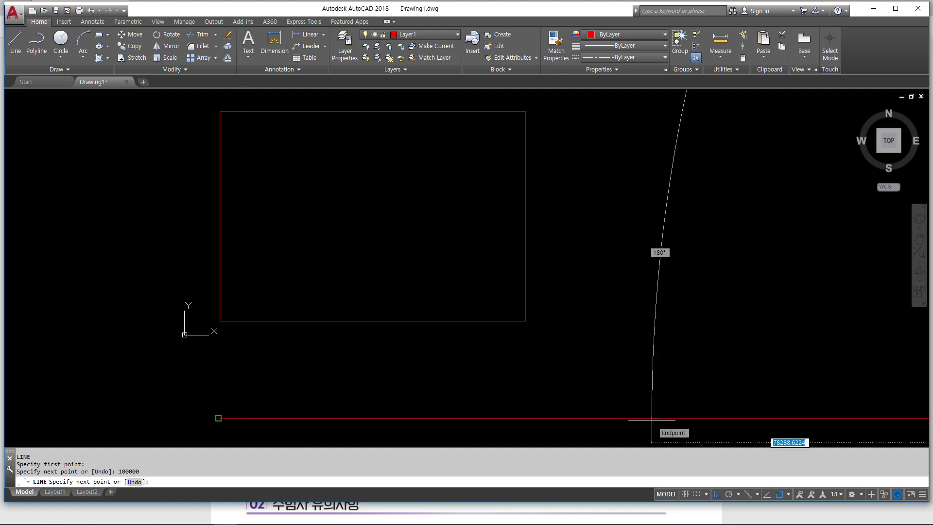
key("Return")
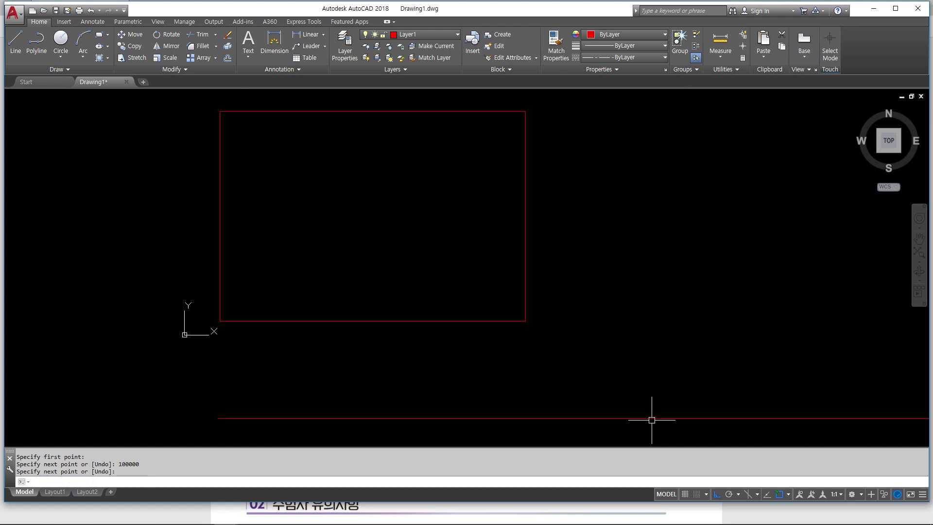
type("Z")
key("Return")
type("a")
key("Return")
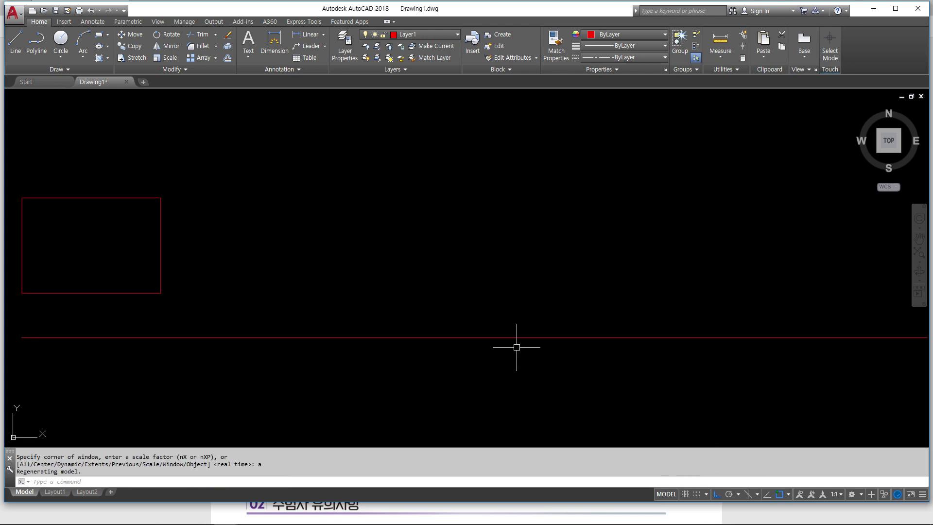
Move the long horizontal line farther down, away from the rectangle.
middle_click_drag(469, 337, 527, 369)
scroll(581, 360, "down", 6)
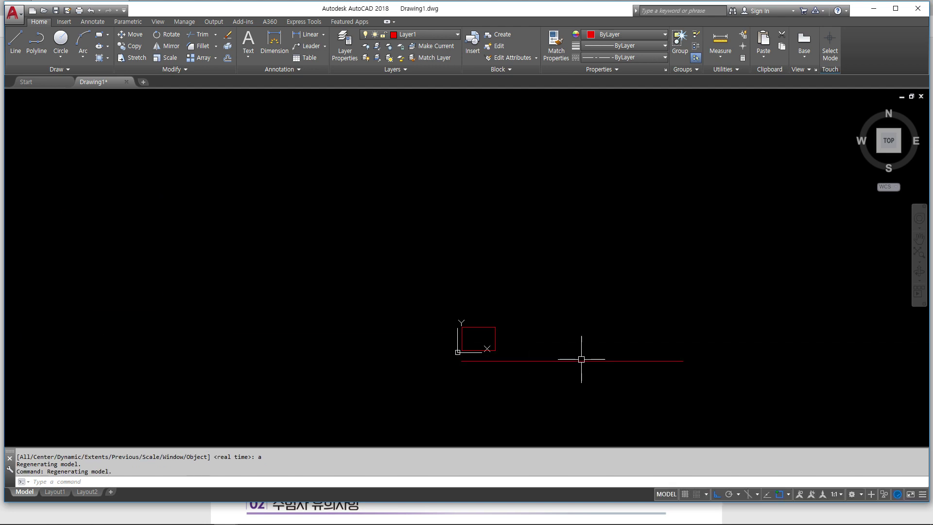
scroll(477, 345, "up", 5)
scroll(477, 348, "down", 4)
type("M")
key("Return")
left_click(531, 386)
left_click(523, 338)
key("Return")
left_click(543, 266)
left_click(536, 287)
Inspect the linetype pattern along the rectangle's lower edge up close.
scroll(461, 336, "up", 10)
scroll(460, 335, "down", 6)
scroll(448, 359, "up", 4)
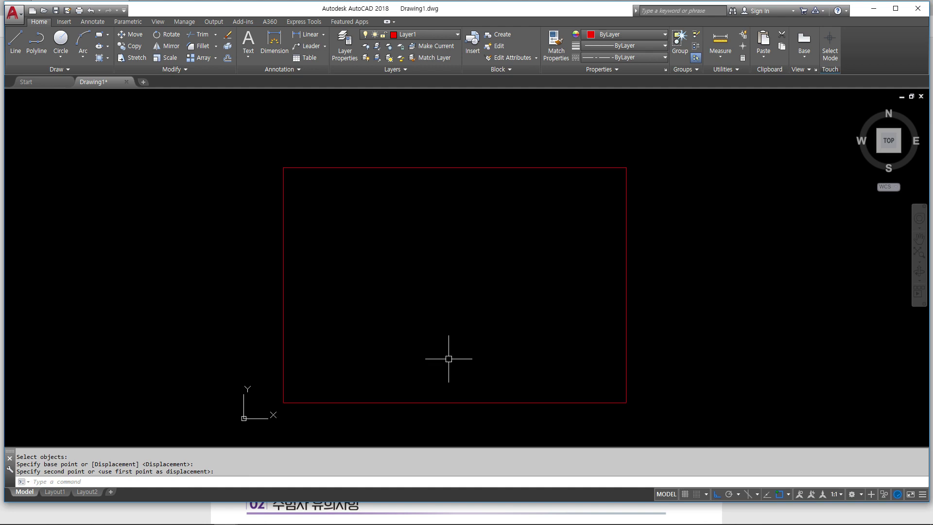
mouse_move(448, 357)
middle_mouse_down()
mouse_move(406, 354)
mouse_move(386, 337)
middle_mouse_up()
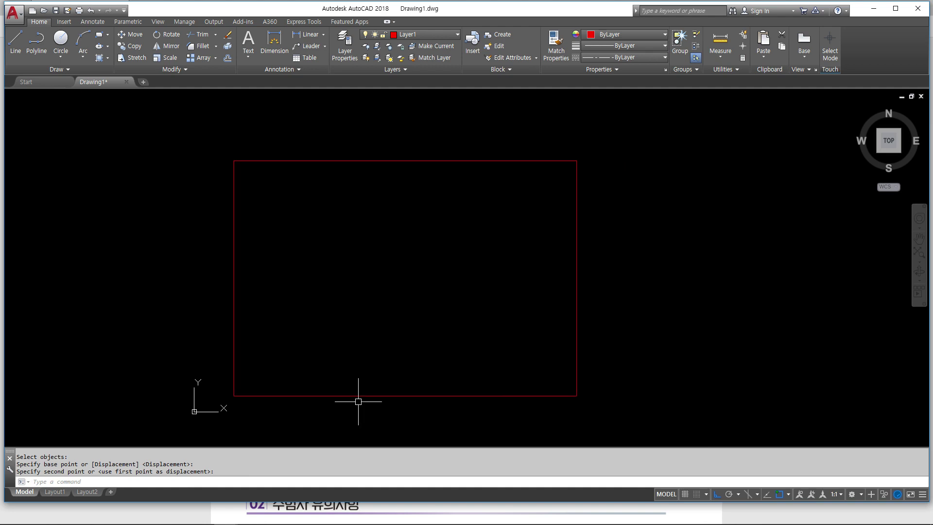
scroll(304, 395, "up", 6)
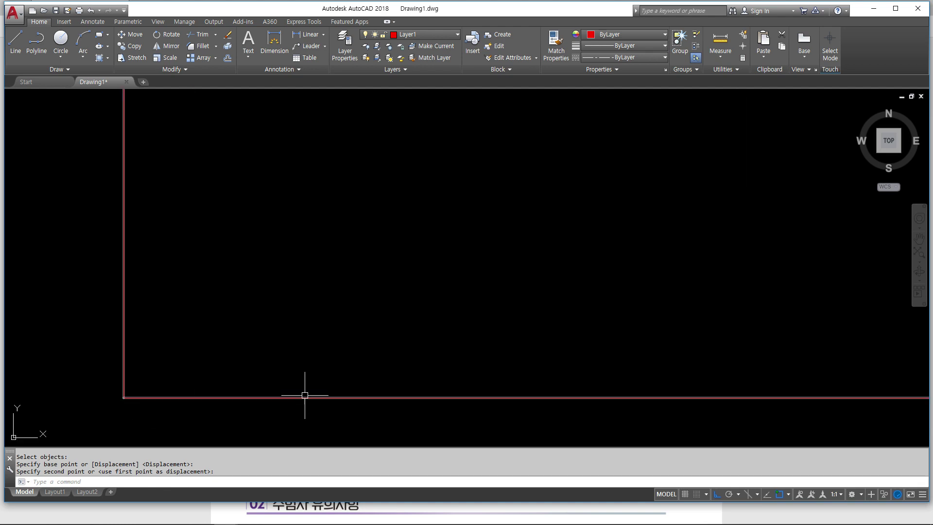
scroll(299, 396, "up", 5)
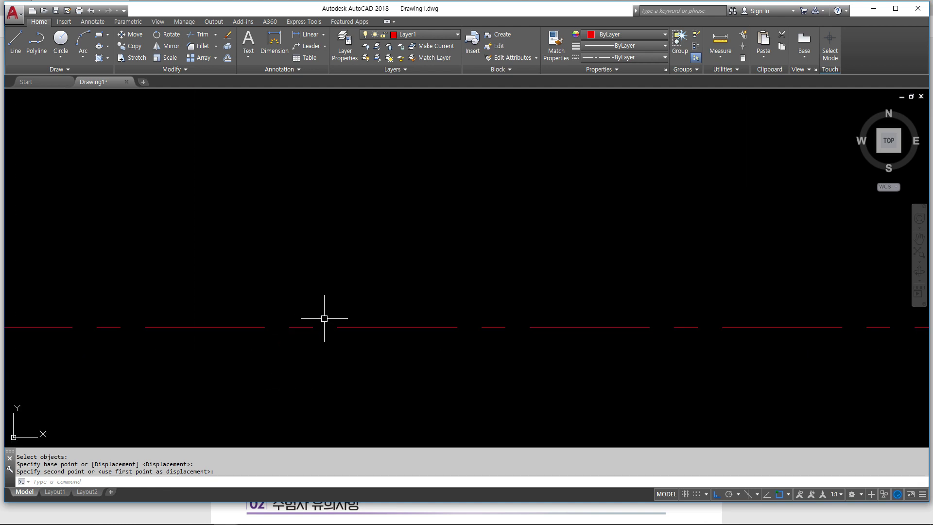
scroll(321, 378, "down", 8)
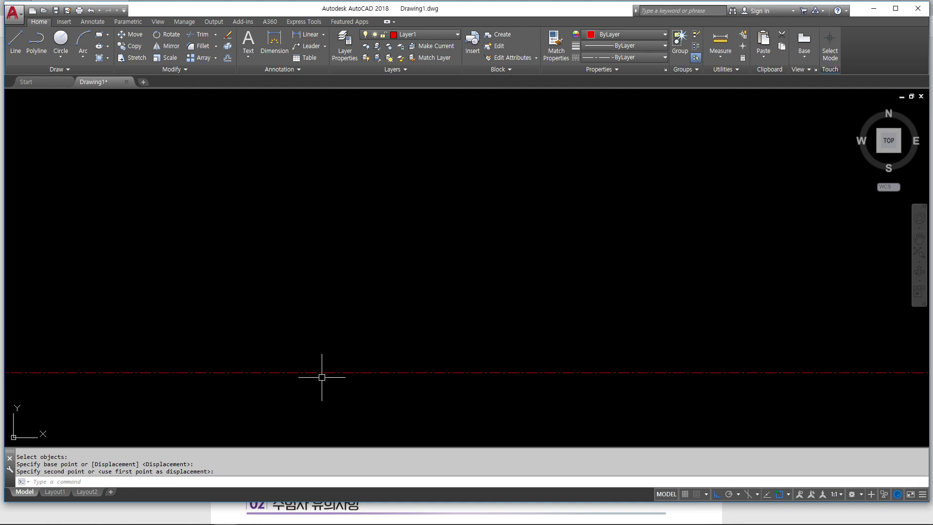
middle_click_drag(360, 334, 350, 340)
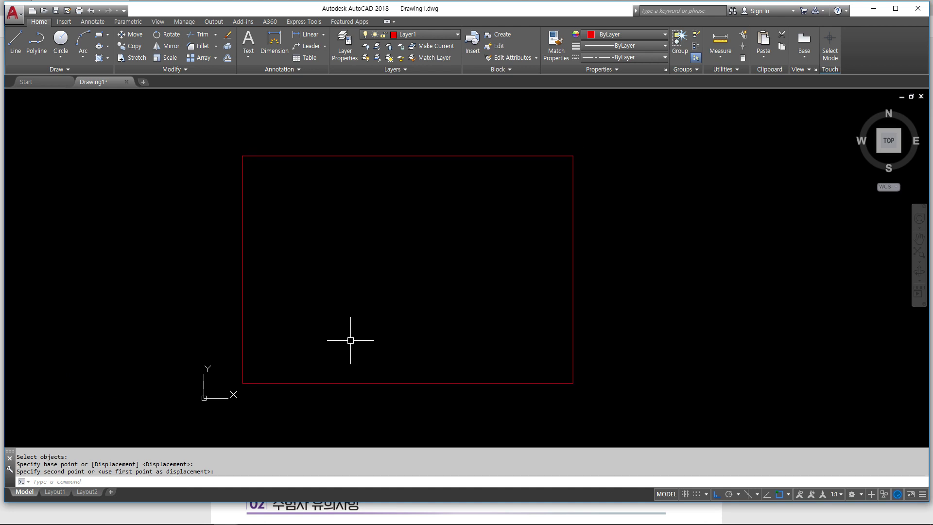
Set the global linetype scale factor to 10 with LTSCALE.
key("Escape")
key("Escape")
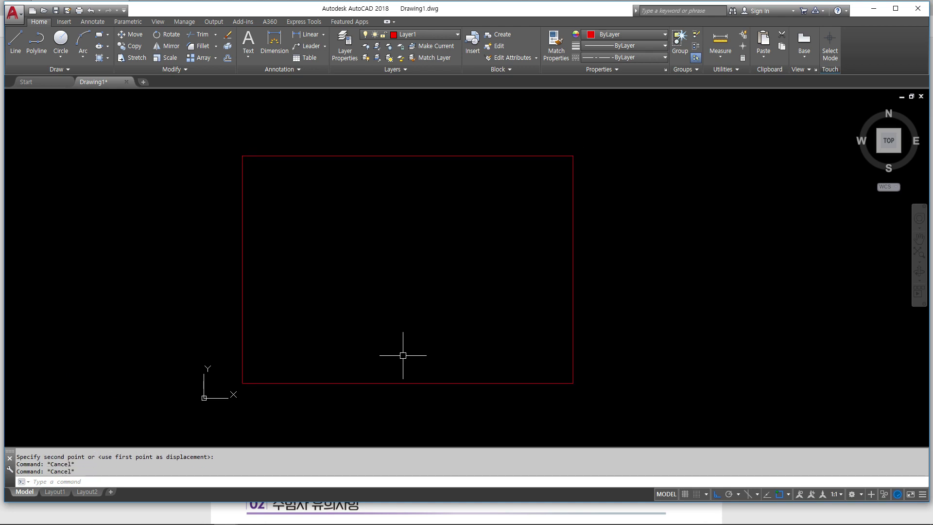
type("LTS")
key("Return")
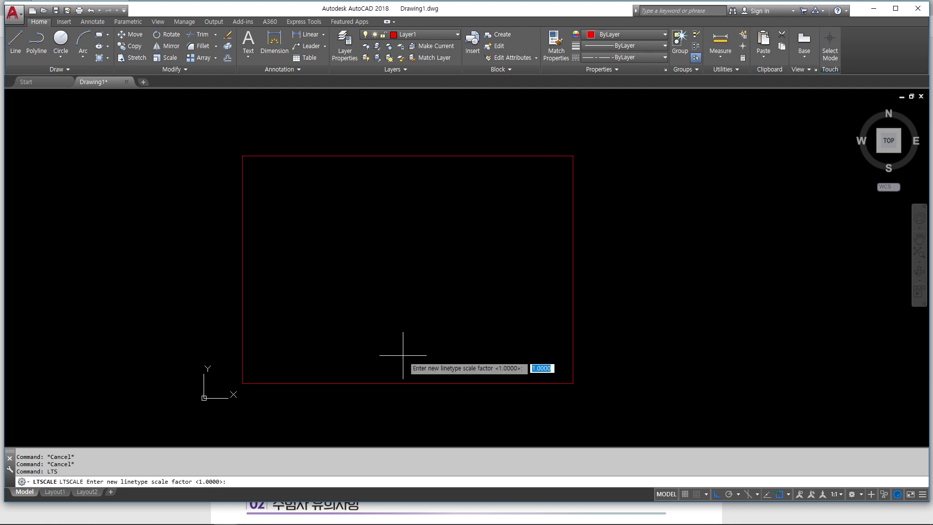
left_click(402, 355)
type("10")
key("Return")
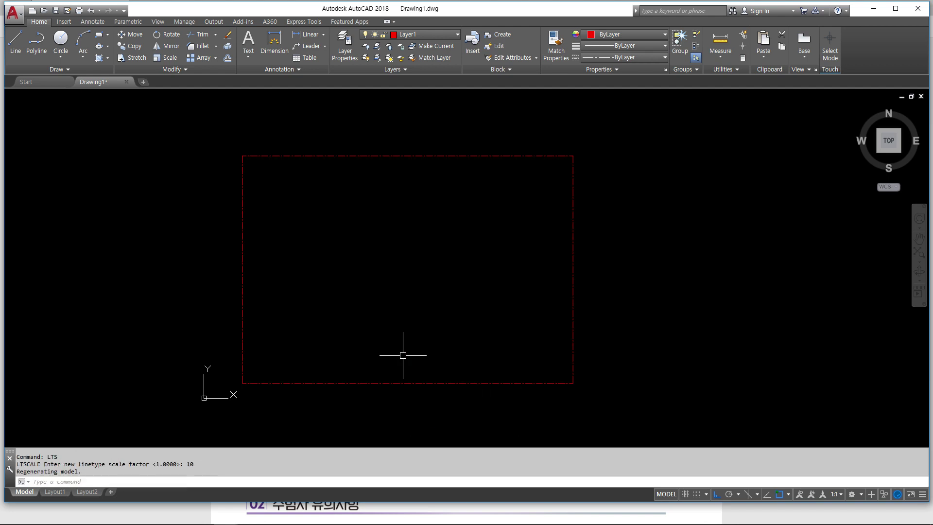
Explode the rectangle into separate lines.
left_click(378, 384)
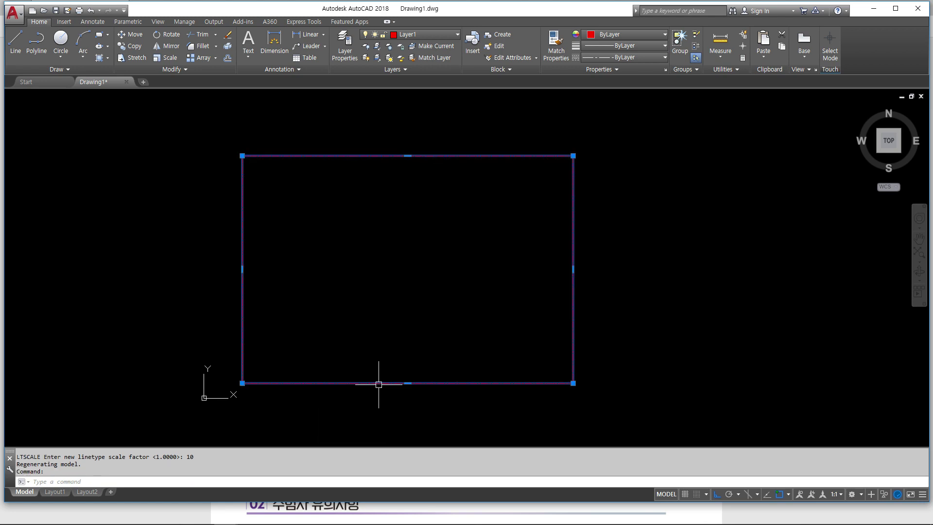
key("Escape")
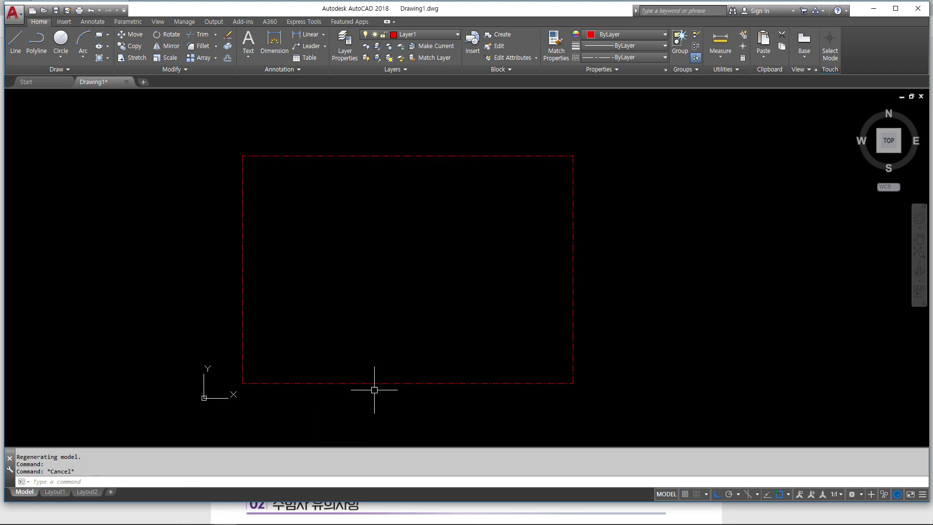
left_click(373, 384)
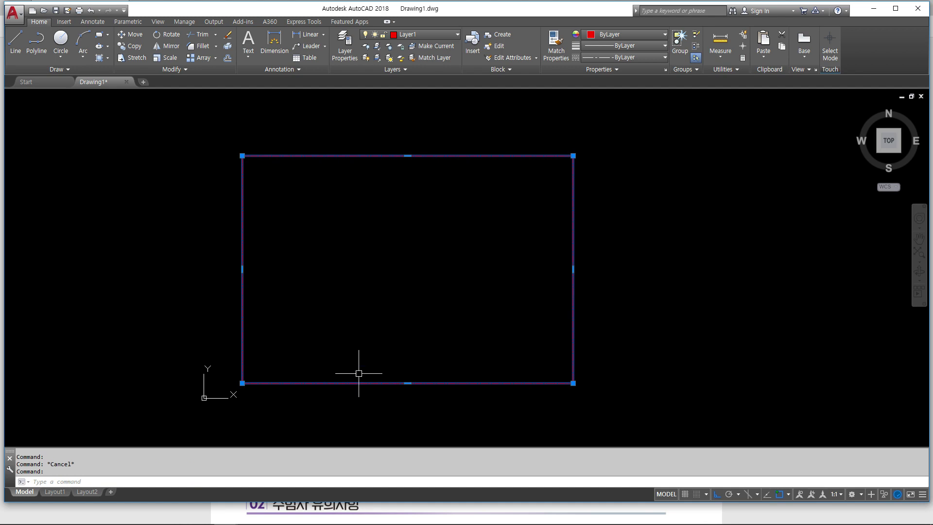
key("Escape")
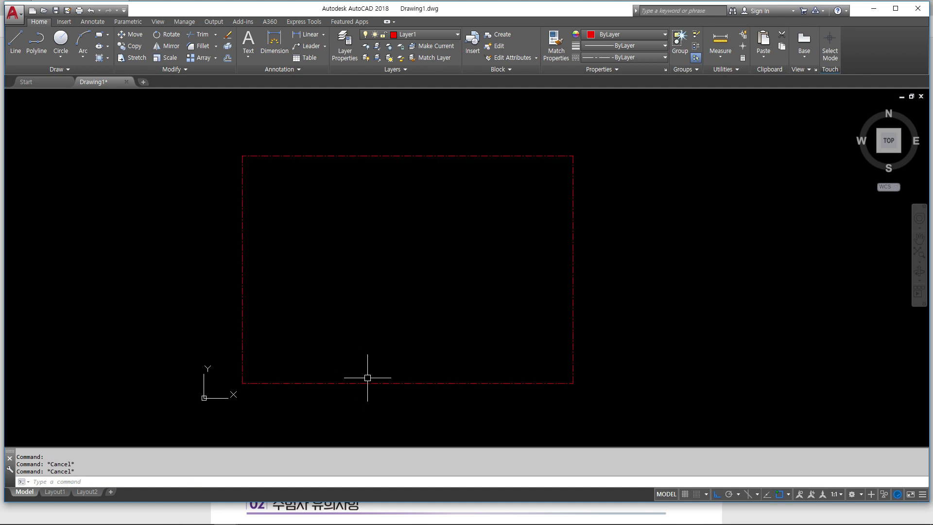
type("x")
key("Return")
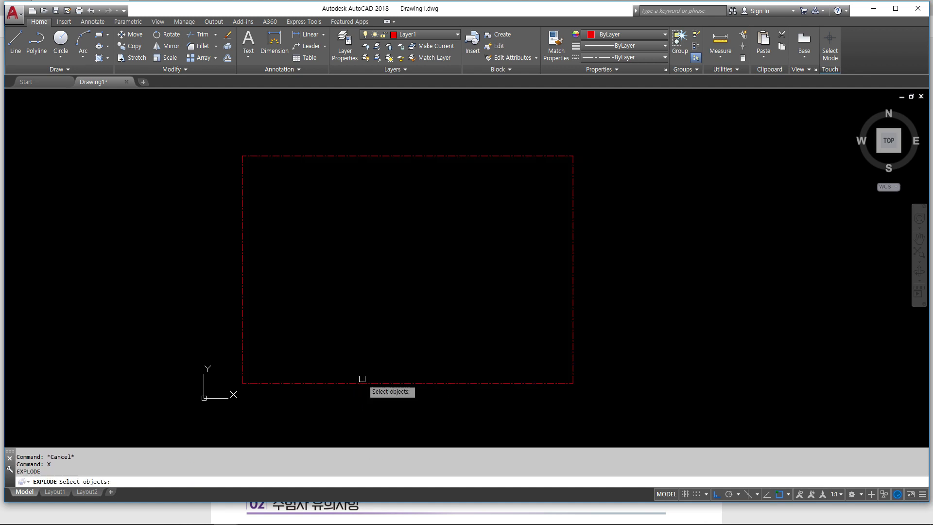
left_click(363, 382)
key("Return")
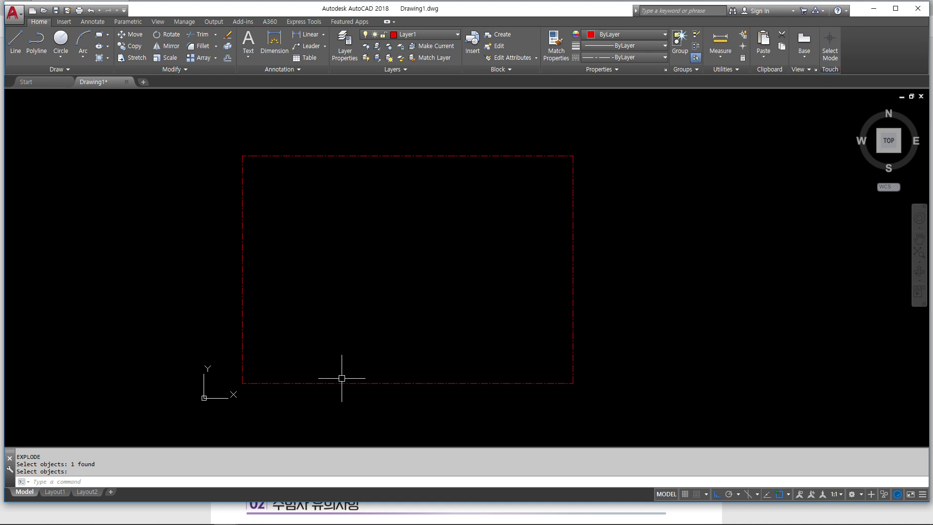
Offset the rectangle's bottom line upward by 1500.
key("Escape")
key("Escape")
key("Escape")
type("o")
key("Return")
type("1500")
key("Return")
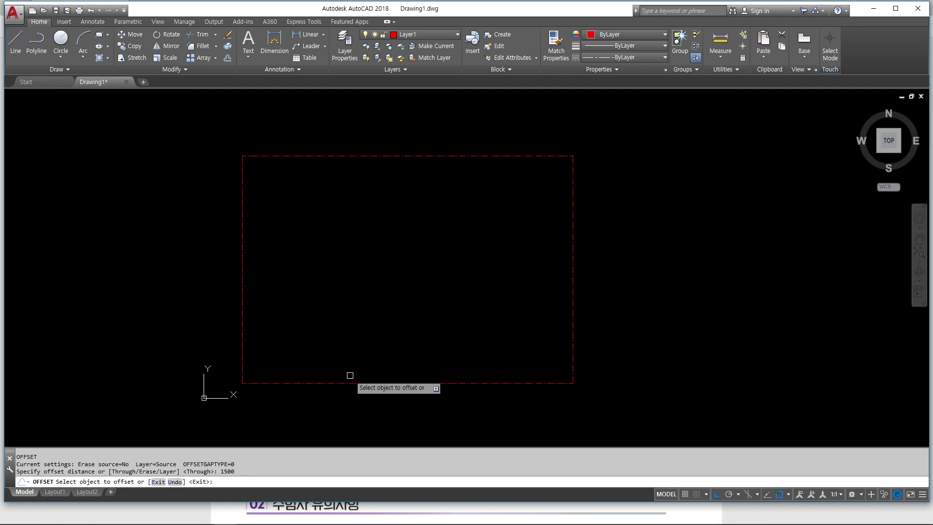
left_click(352, 383)
left_click(368, 318)
key("Return")
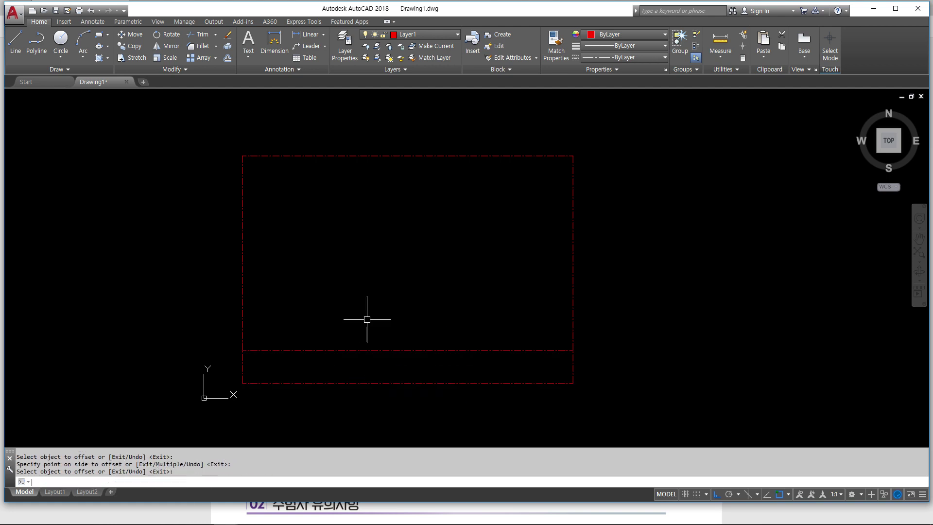
Offset the rectangle's left edge 4200 to the right.
key("Return")
type("4200")
key("Return")
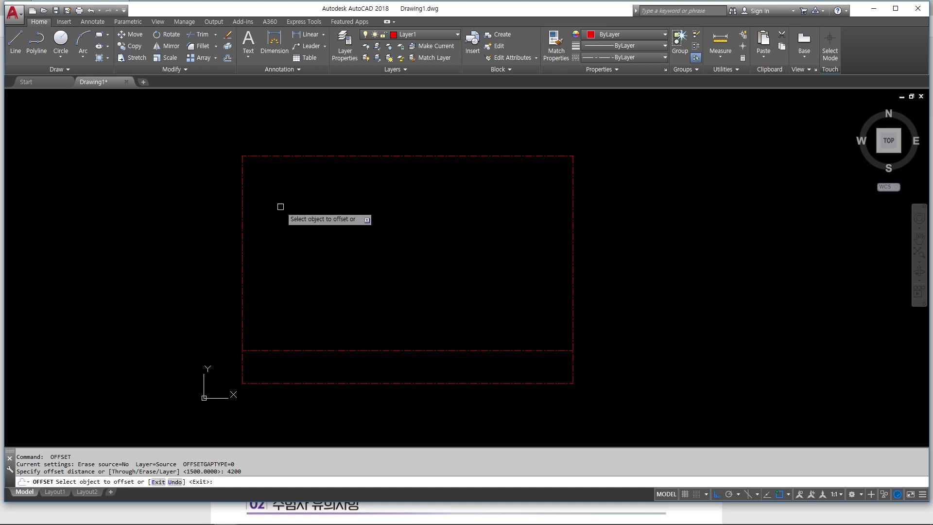
left_click(242, 215)
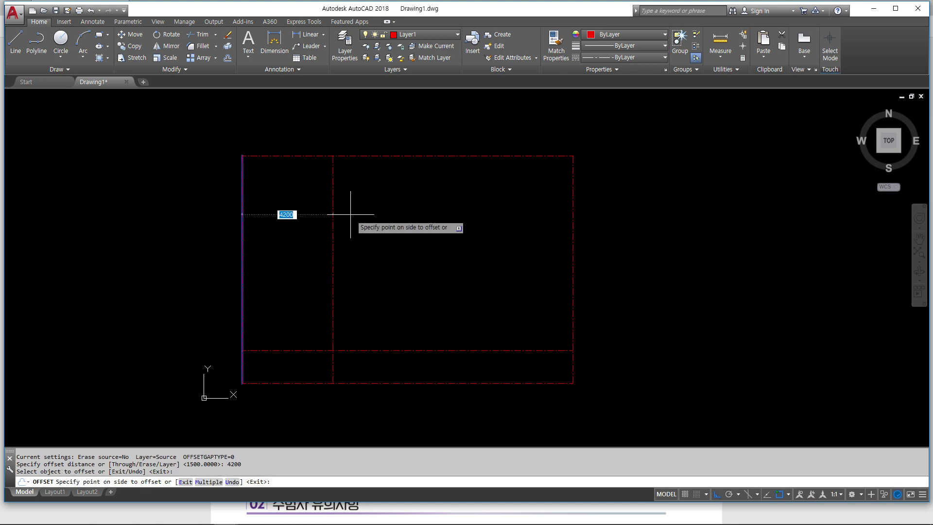
left_click(384, 235)
key("Return")
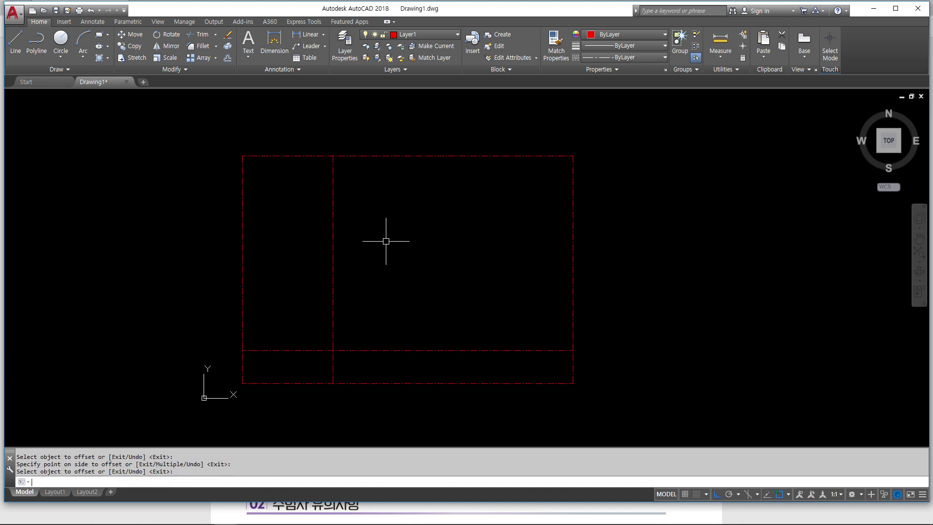
key("Return")
type("6100")
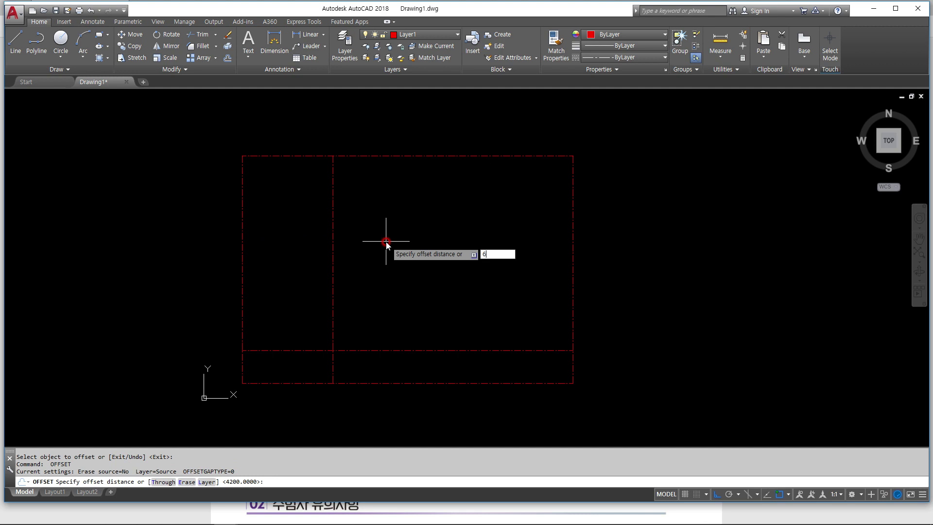
key("Return")
left_click(332, 216)
key("Return")
key("Return")
type("200")
key("Return")
key("Return")
key("Return")
type("2000")
key("Return")
key("Escape")
Offset the interior vertical line 6100 to the right.
type("o")
key("Return")
type("6100")
key("Return")
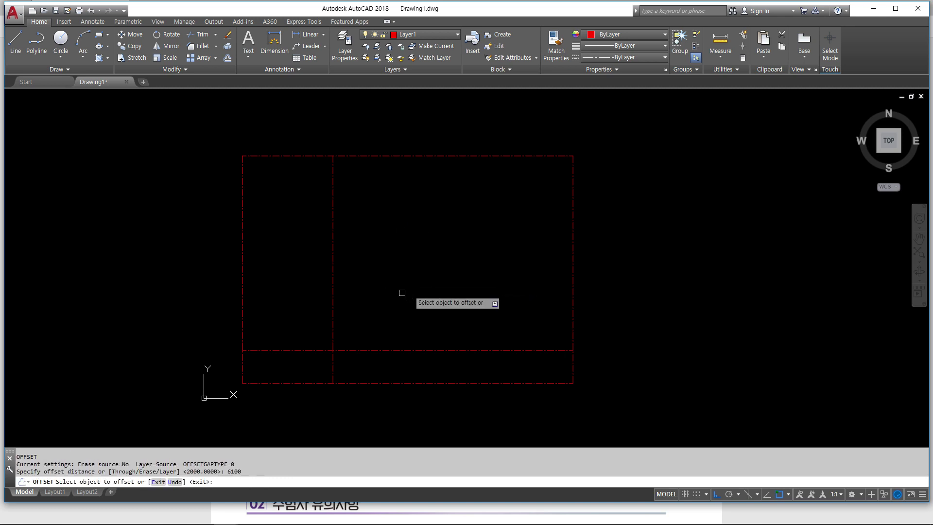
left_click(333, 245)
key("Return")
key("Return")
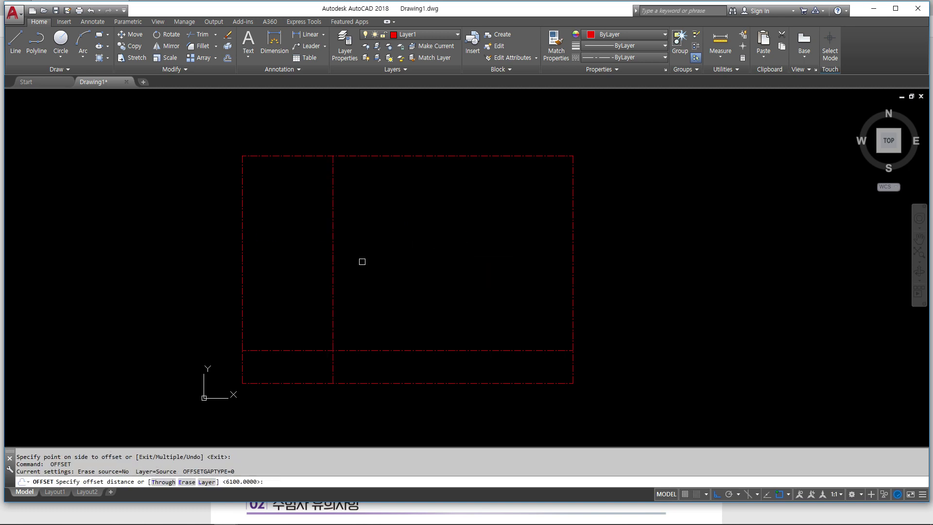
key("Return")
left_click(333, 252)
left_click(468, 270)
key("Return")
key("Return")
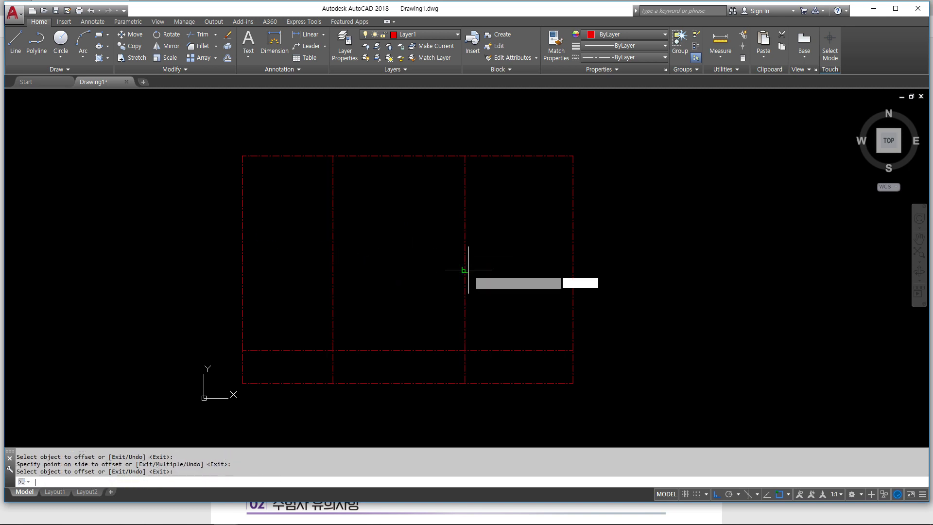
type("2000")
key("Return")
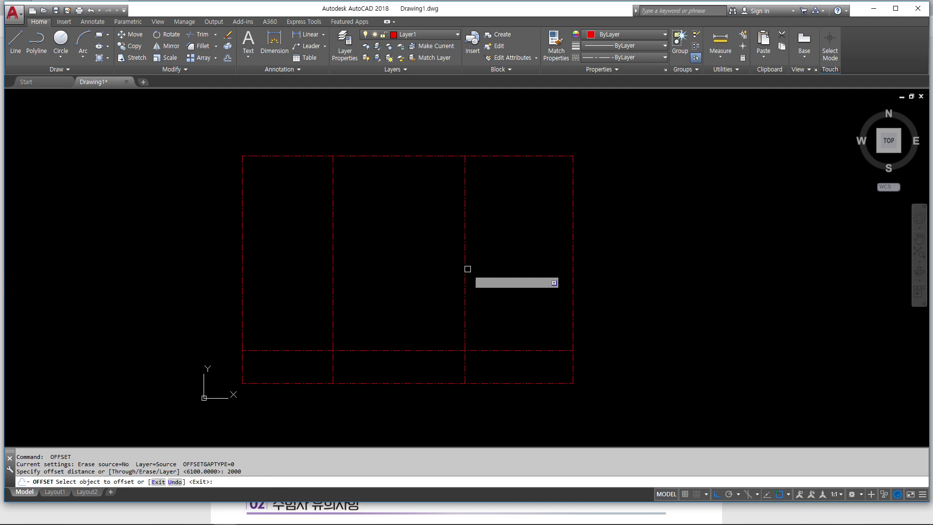
left_click(467, 268)
key("Return")
Delete the rectangle's original bottom line, keeping the vertical lines that run down to it.
left_click(407, 383)
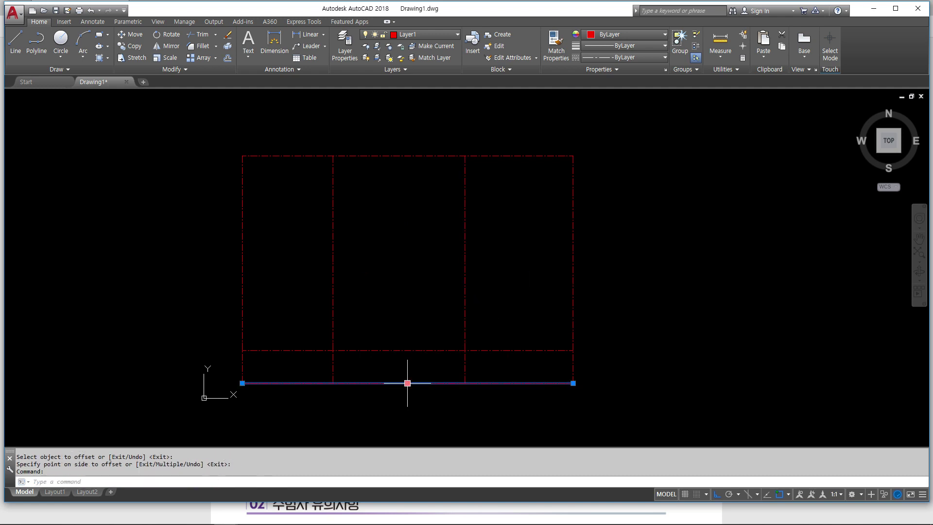
key("Delete")
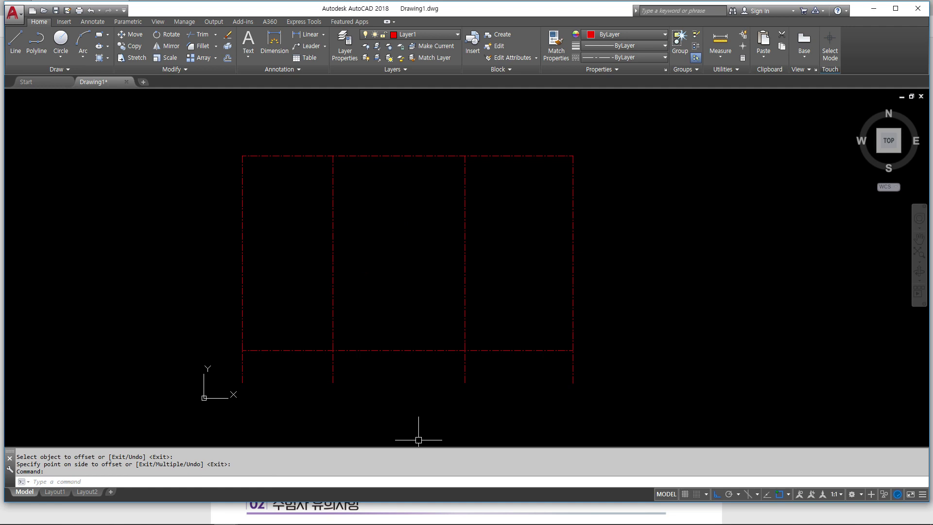
middle_click_drag(412, 363, 424, 385)
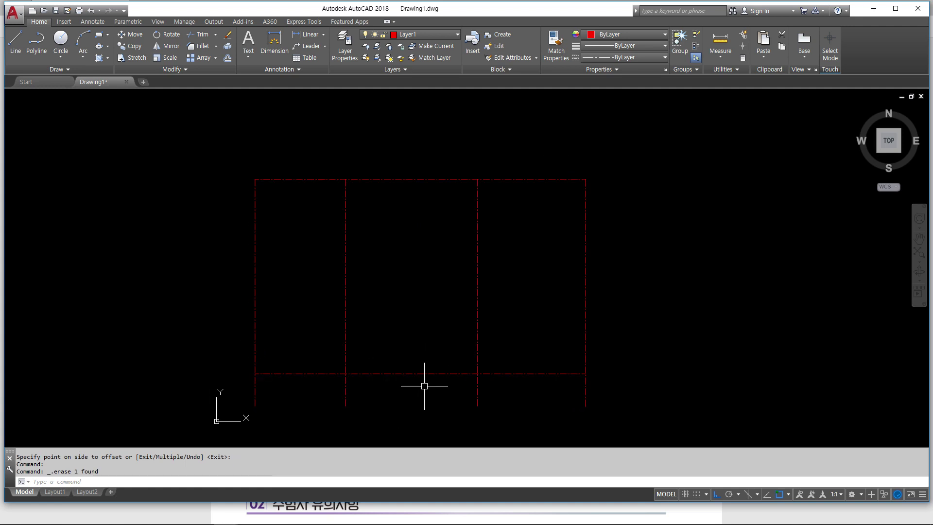
Offset the lowest remaining horizontal line upward by 1000.
type("O")
key("Return")
key("Return")
left_click(408, 374)
left_click(410, 321)
key("Return")
Offset the right interior vertical line 2000 to the right.
type("o")
key("Return")
type("2000")
key("Return")
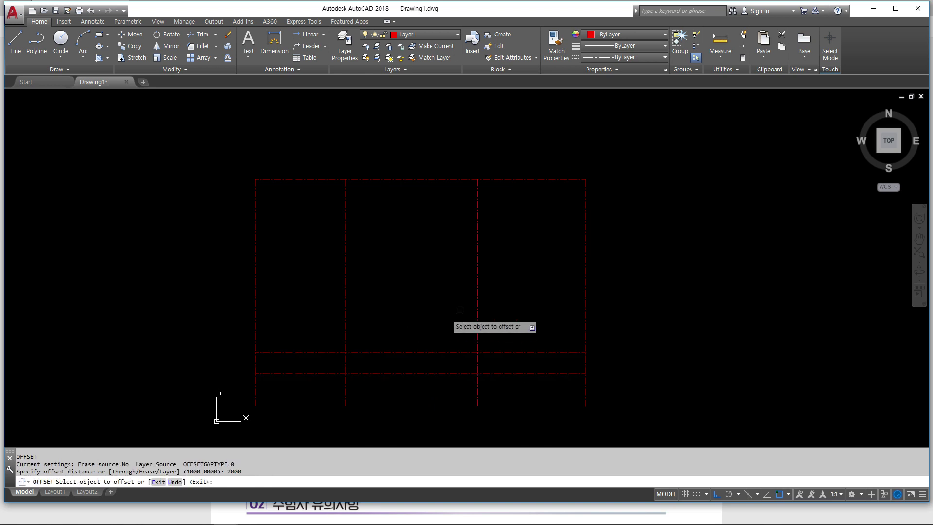
left_click(478, 312)
left_click(518, 313)
key("Return")
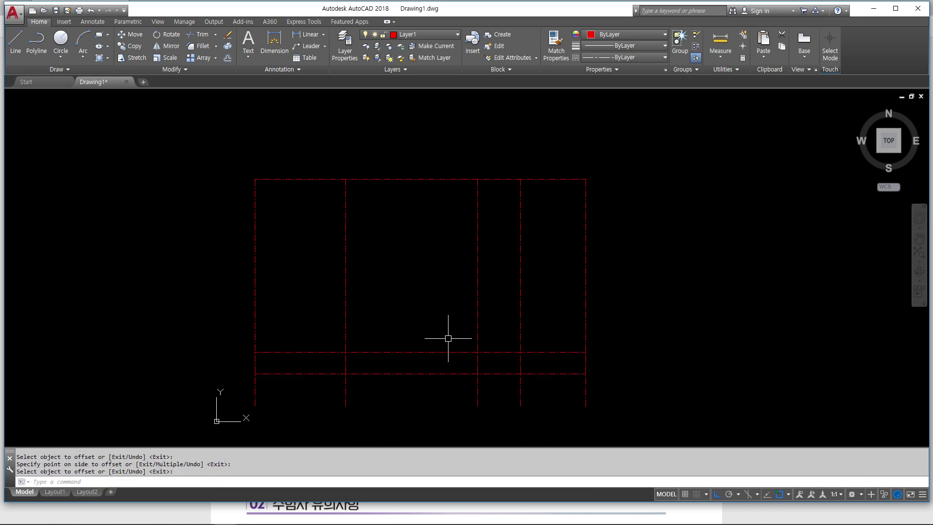
Trim away the middle part of the second-lowest horizontal line, between the first two interior vertical lines.
type("tr")
key("Return")
key("Return")
left_click(400, 352)
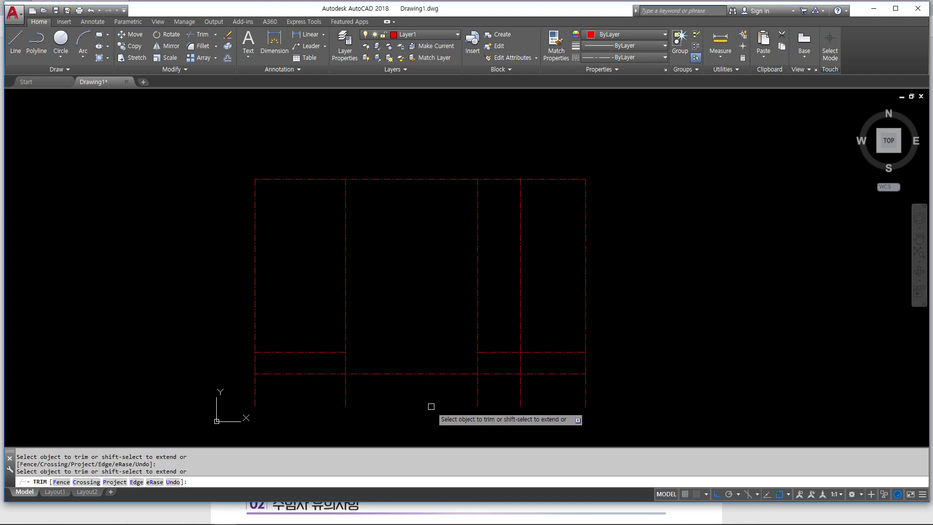
key("Return")
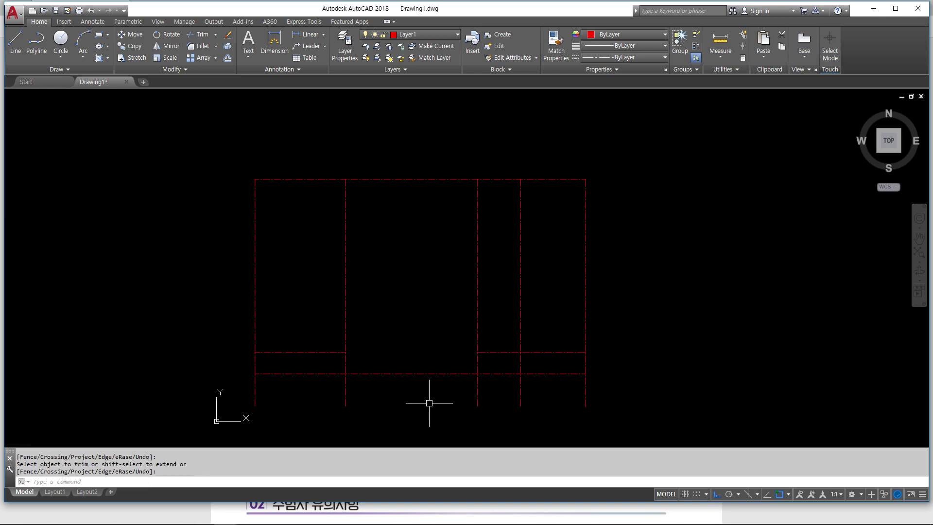
Offset the right-hand piece of the trimmed horizontal line upward by 1500.
type("o")
key("Return")
type("1500")
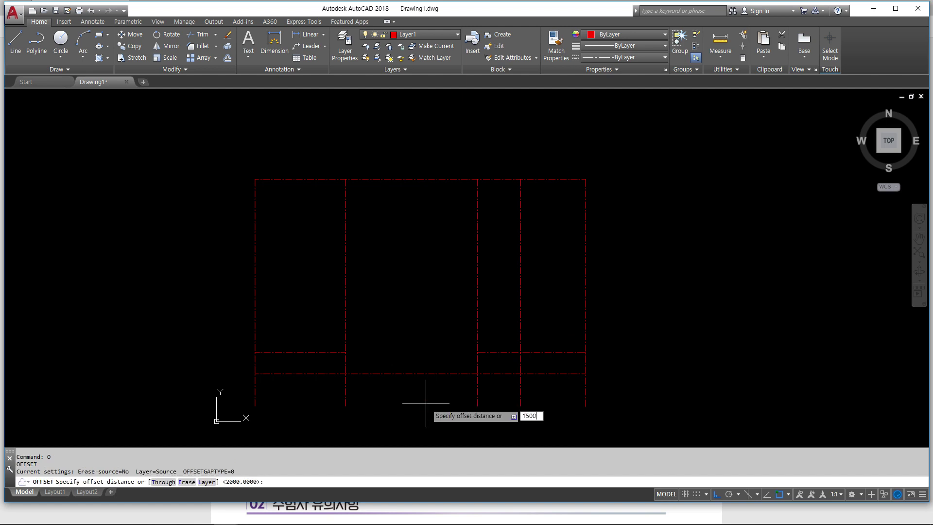
key("Return")
left_click(494, 353)
left_click(495, 277)
key("Return")
Trim the new horizontal line's portion between the rightmost interior vertical and the right edge.
type("tr")
key("Return")
key("Return")
left_click(541, 320)
key("Return")
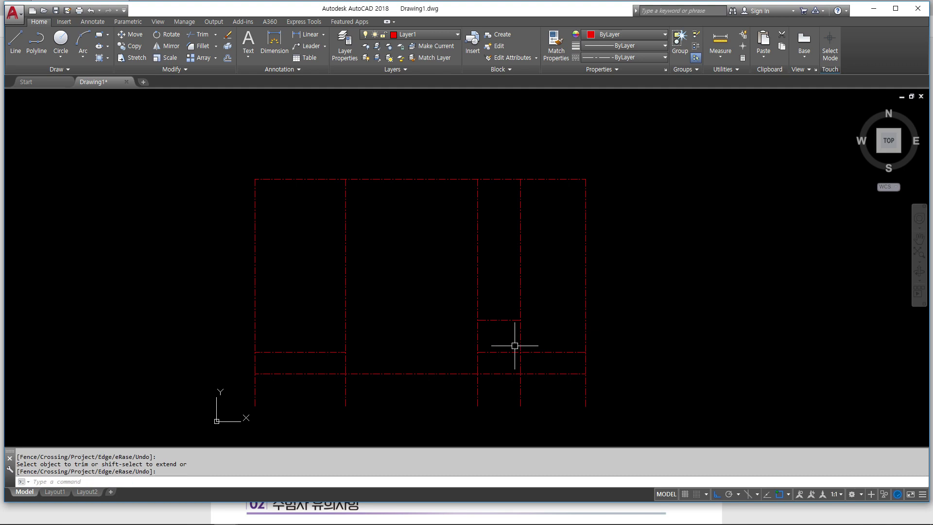
Offset the short horizontal line between the two right interior verticals upward by 1800.
type("o")
key("Return")
type("1800")
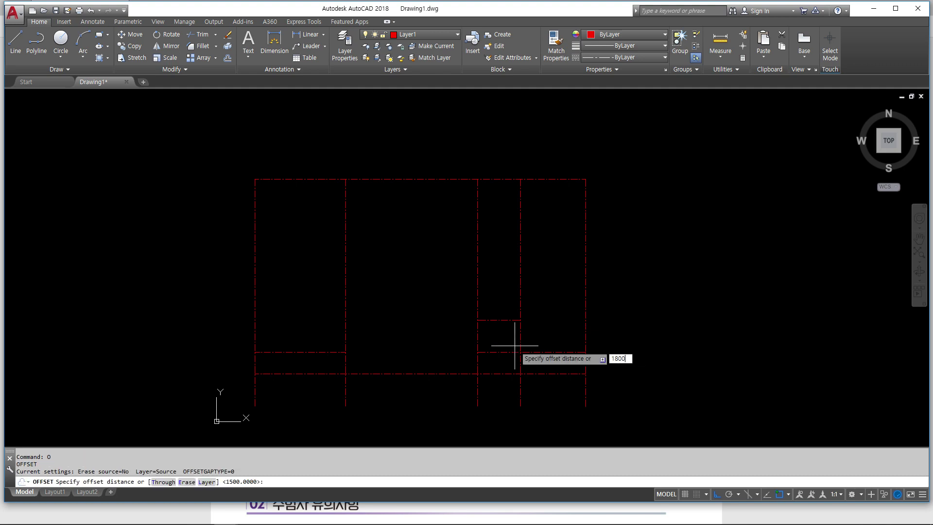
key("Return")
left_click(510, 320)
left_click(497, 265)
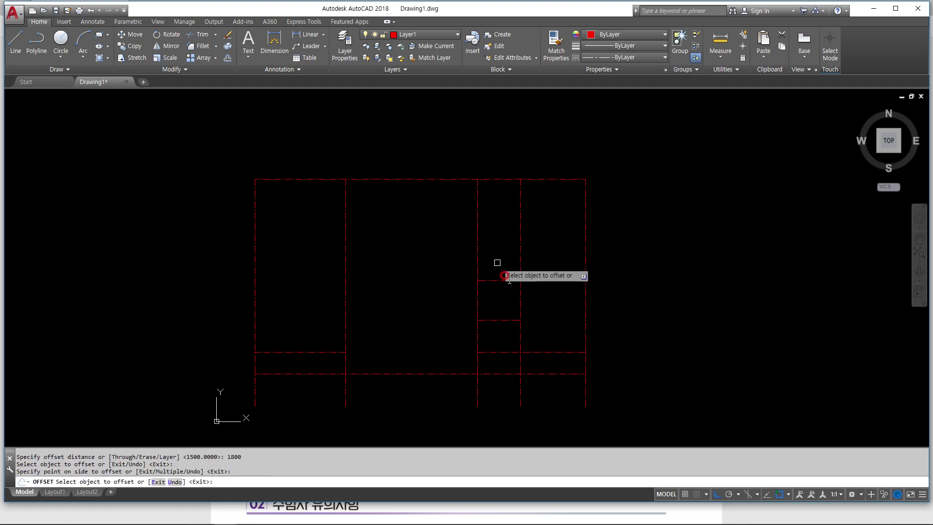
Extend the uppermost short horizontal line in both directions to the outer vertical edges.
type("ex")
key("Return")
key("Return")
left_click(514, 280)
left_click(492, 280)
left_click(400, 280)
key("Return")
Stretch both ends of the extended horizontal line outward, past the rectangle's left and right edges.
left_click(306, 280)
left_click(255, 280)
left_click(204, 280)
left_click(586, 280)
left_click(649, 281)
key("Escape")
key("Escape")
key("Escape")
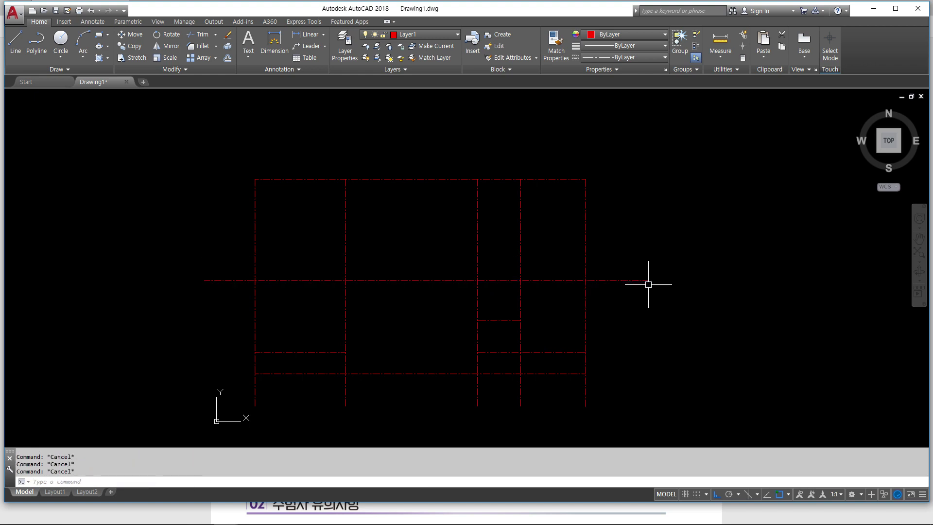
Offset the rectangle's top edge downward by 1400.
type("O")
key("Return")
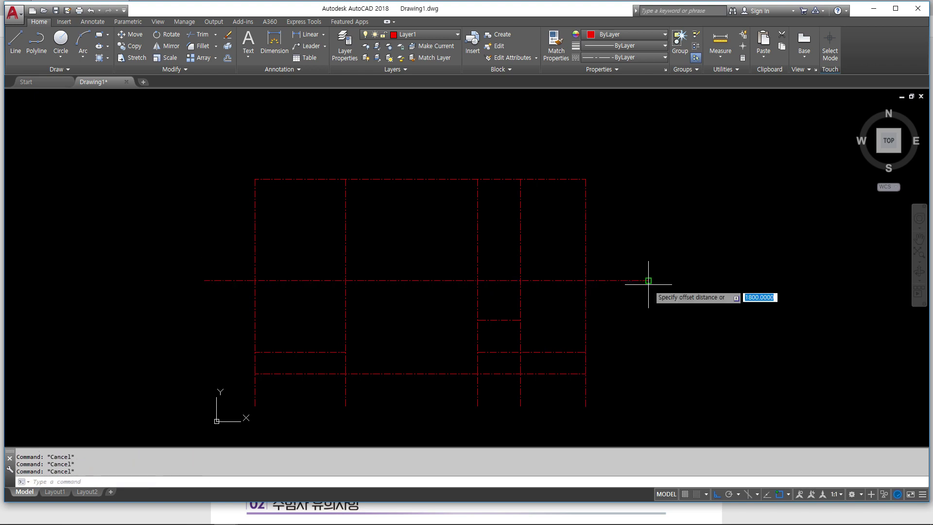
type("1400")
key("Return")
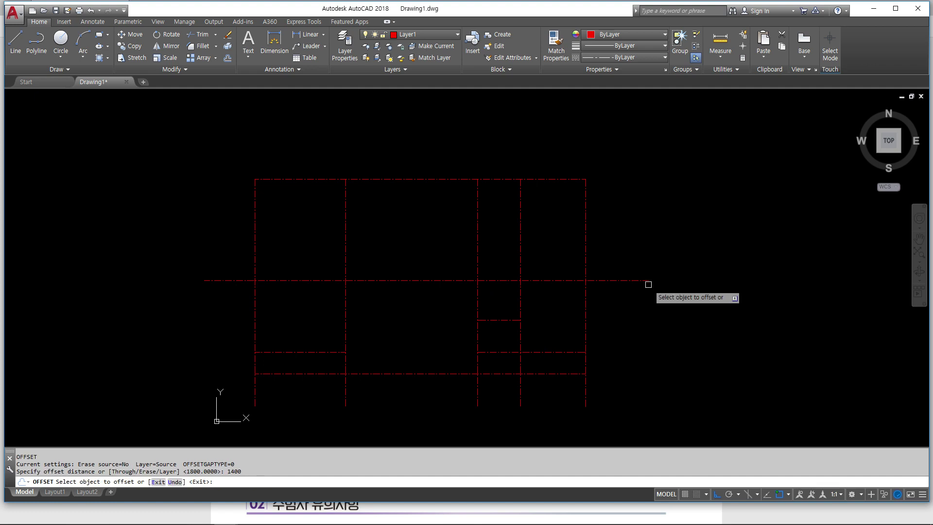
left_click(440, 180)
left_click(444, 236)
key("Escape")
Trim the left interior vertical line above the long horizontal line.
type("tr")
key("Return")
left_click(367, 280)
left_click(365, 256)
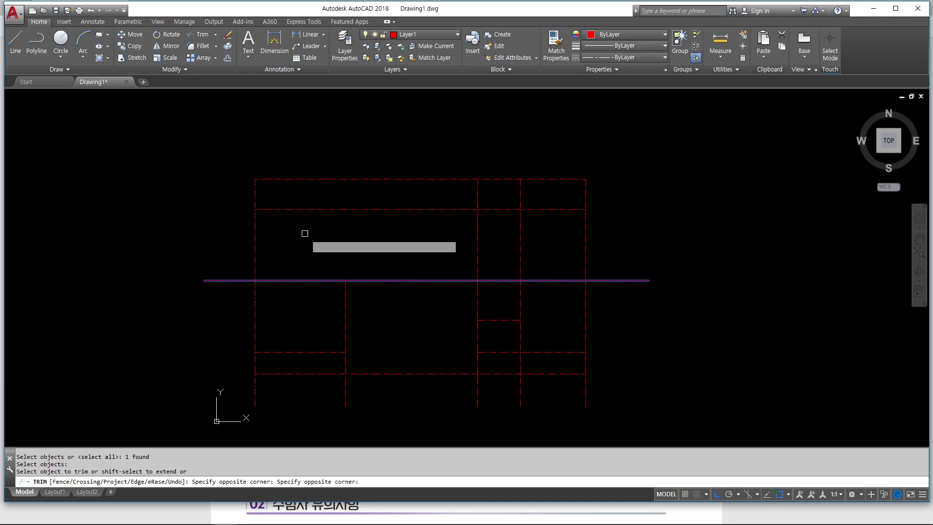
left_click(304, 232)
key("Return")
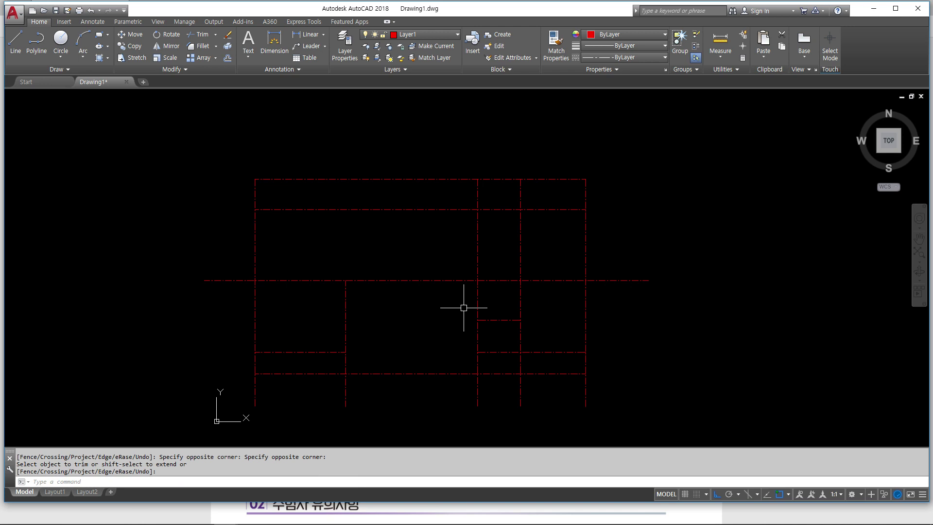
Trim the two right interior vertical lines above the long horizontal line, using that line as the cutting edge.
key("space")
key("space")
left_click(538, 280)
key("space")
left_click(533, 259)
left_click(507, 246)
left_click(542, 250)
left_click(430, 234)
key("Escape")
key("Escape")
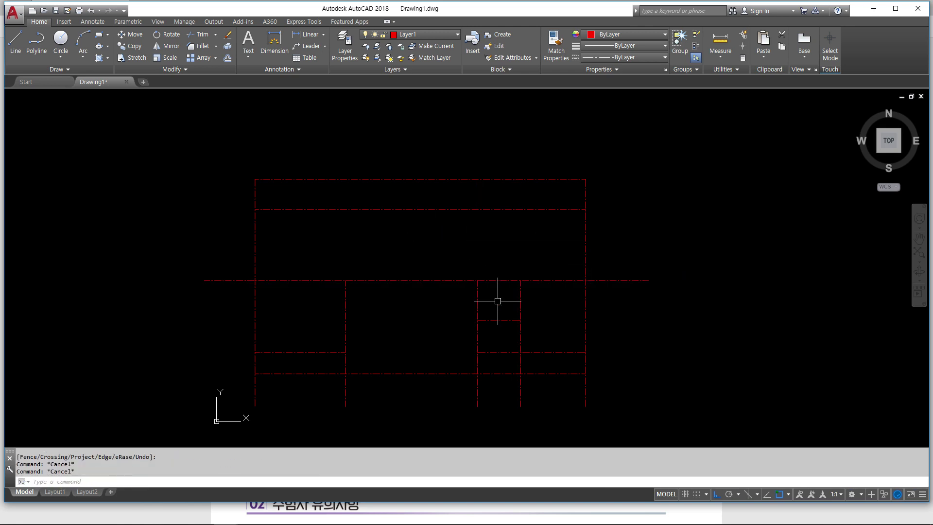
Offset the rectangle's right edge 4500 to the left.
type("o")
key("space")
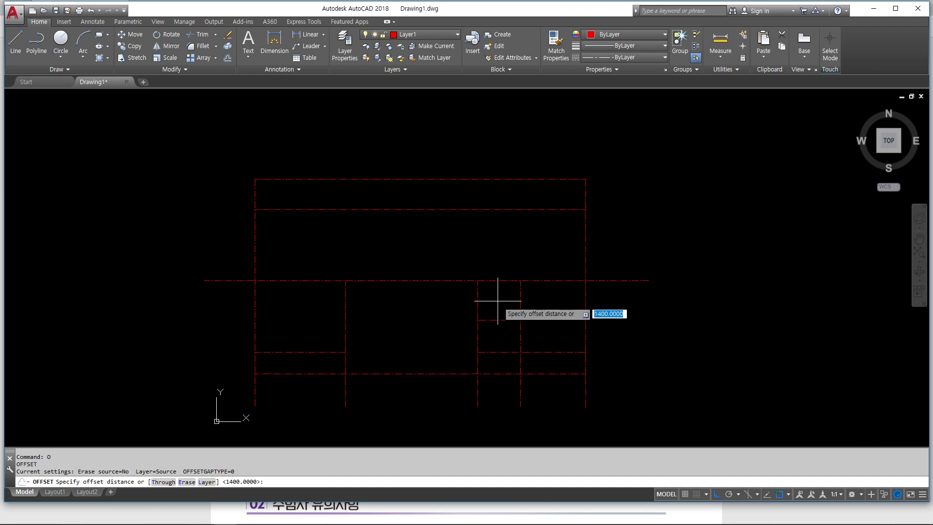
type("4500")
key("Return")
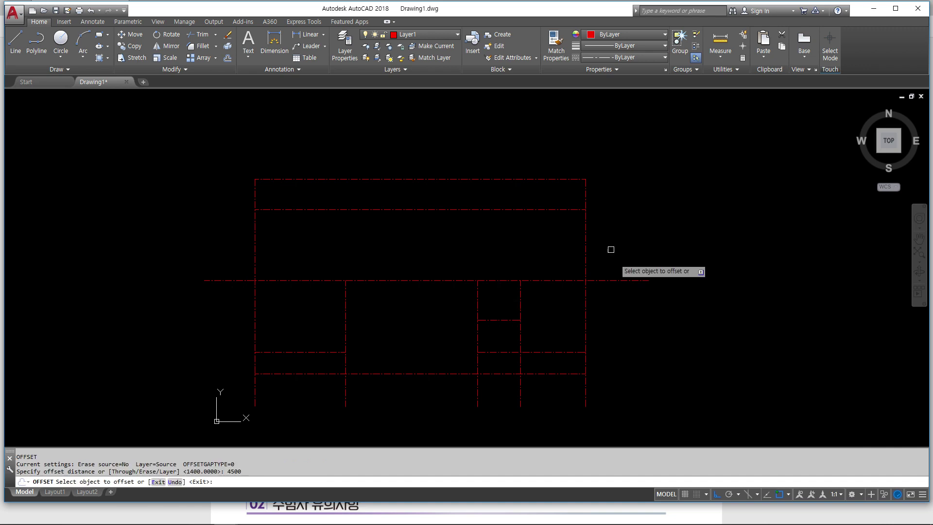
left_click(588, 226)
left_click(468, 246)
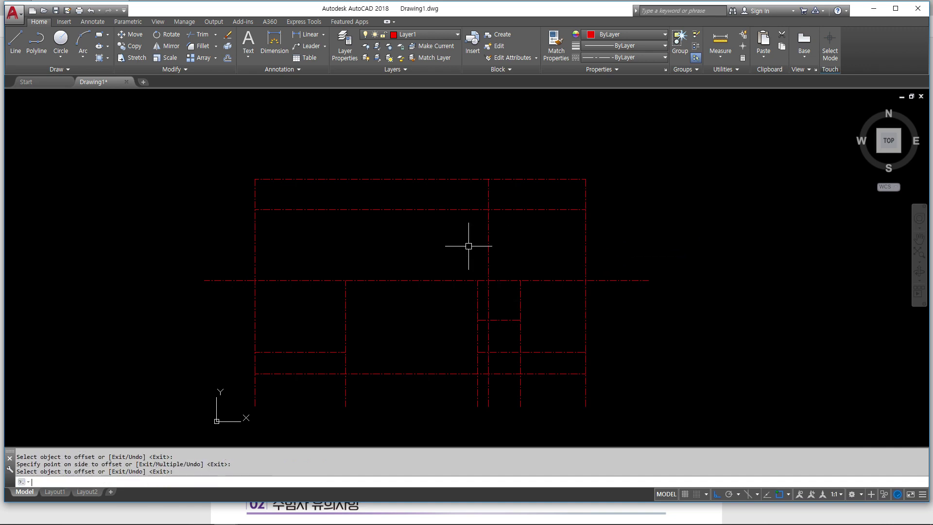
Trim the newly offset vertical line below the long horizontal line.
type("tr")
key("space")
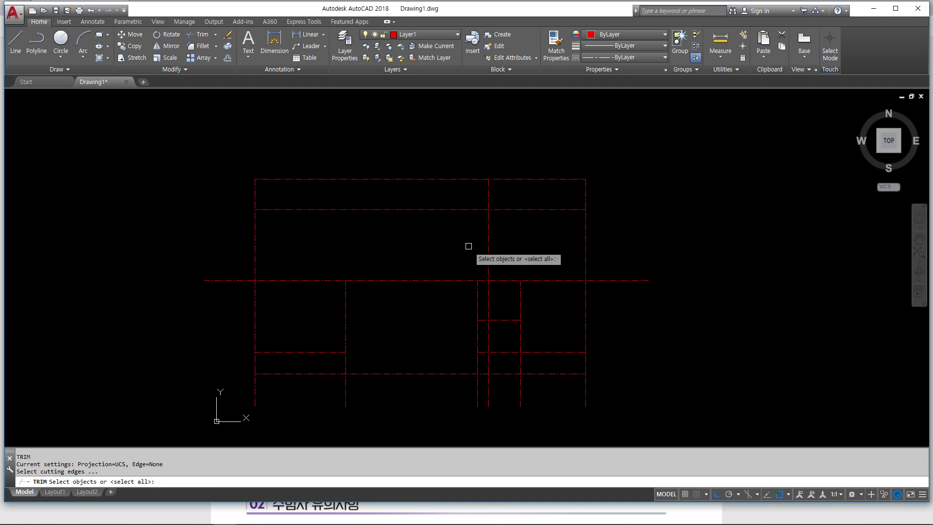
left_click(500, 281)
key("space")
left_click(489, 293)
key("space")
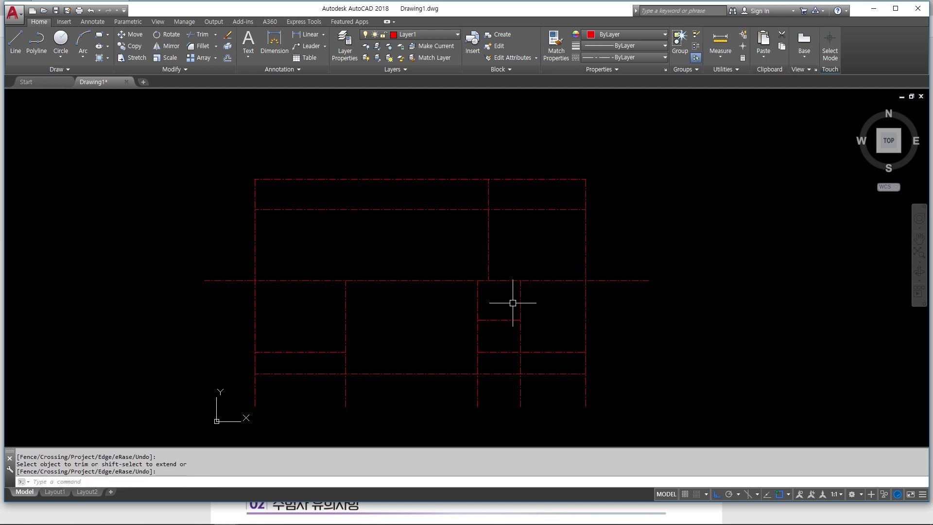
Offset the upper interior vertical line 2400 to the left.
type("o")
key("space")
type("2400")
key("space")
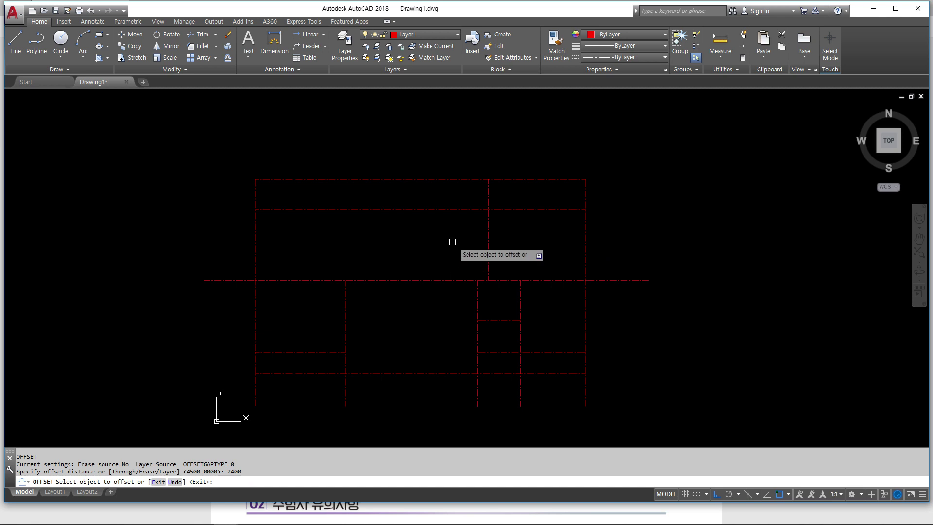
left_click(488, 239)
left_click(360, 235)
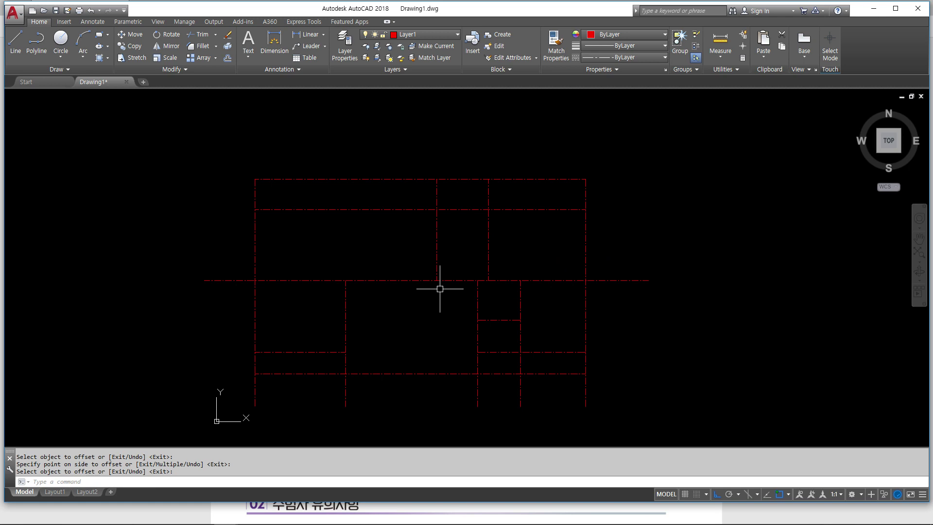
key("Escape")
Trim the right upper interior vertical line above the upper horizontal center line, using all objects as cutting edges.
type("tr")
key("Return")
key("Return")
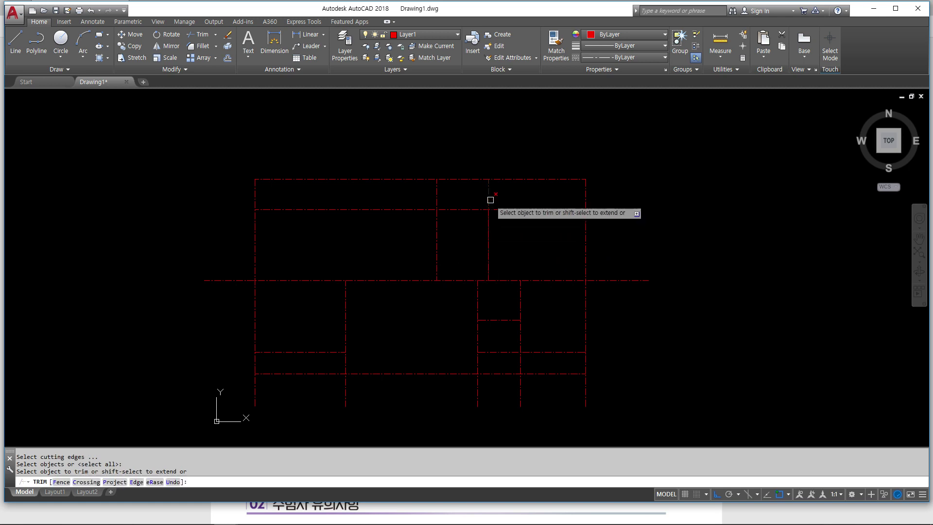
left_click(487, 196)
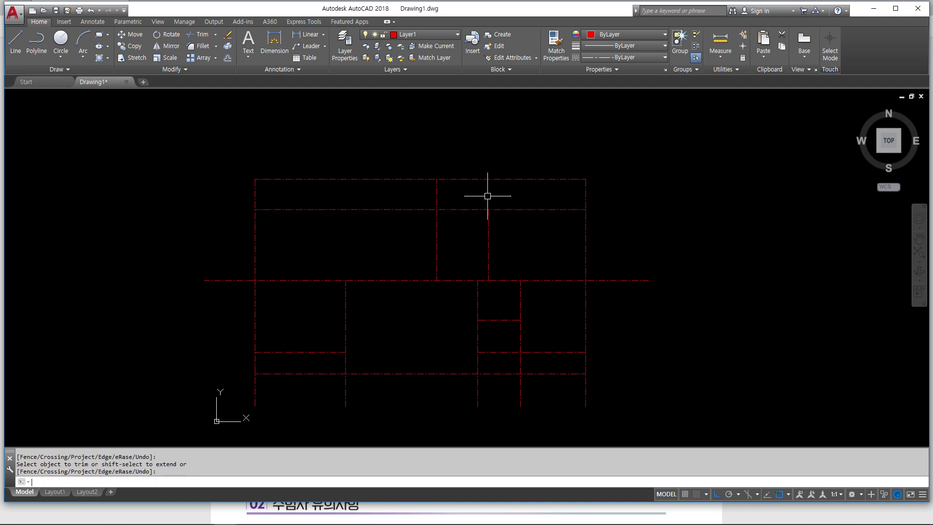
key("Return")
Trim away the grid's protruding upper-right corner lines and the lower interior vertical segment above the short horizontal line.
key("Return")
key("Return")
left_click(606, 188)
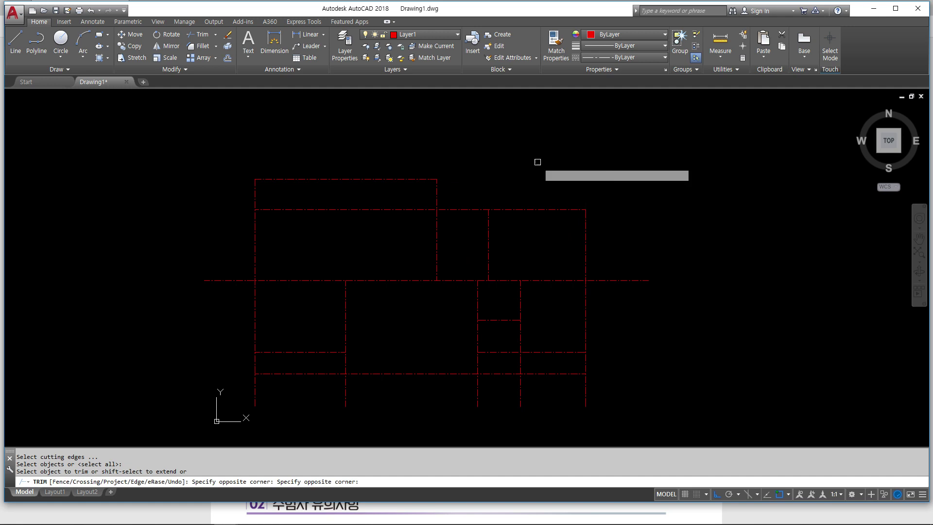
left_click(535, 160)
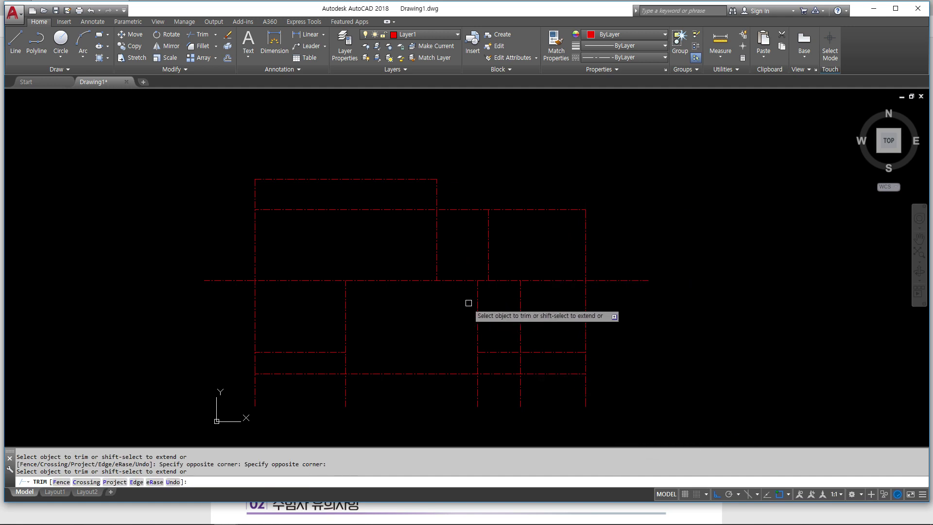
left_click(478, 296)
key("Return")
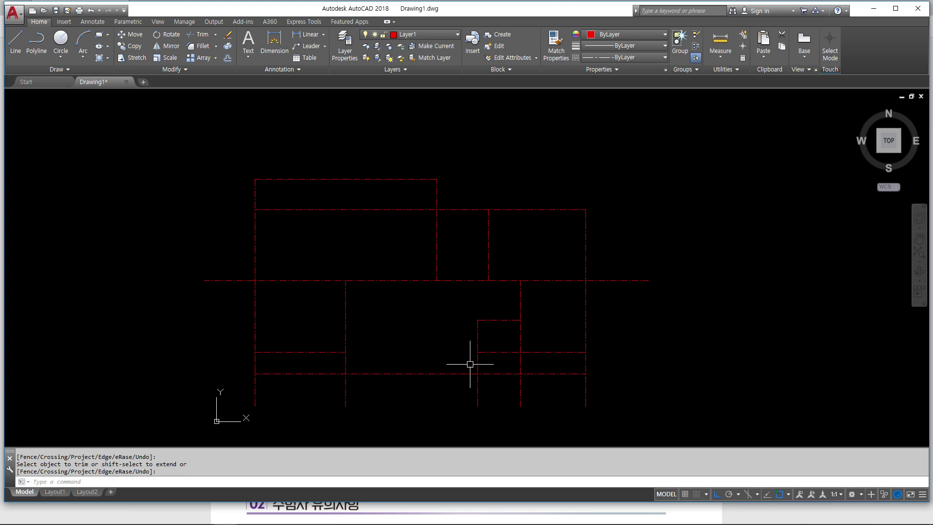
left_click(504, 277)
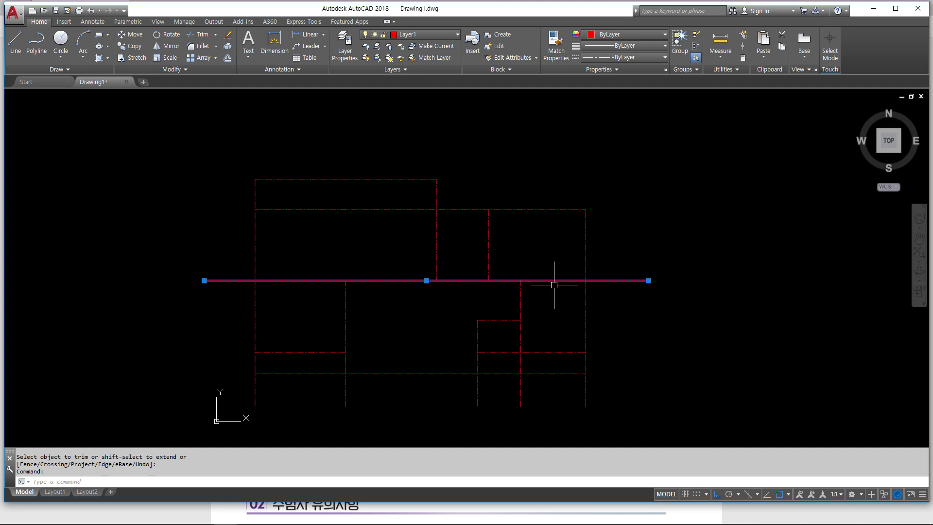
key("Escape")
key("Escape")
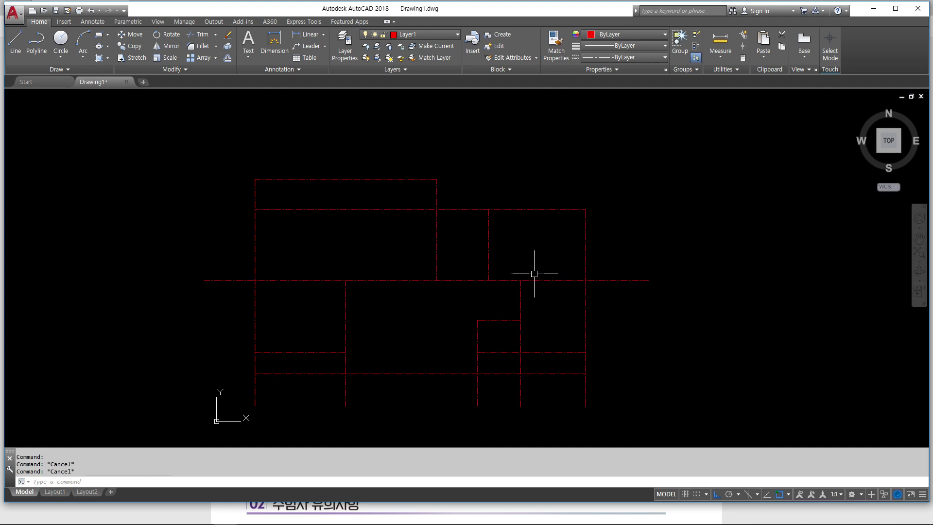
left_click(407, 36)
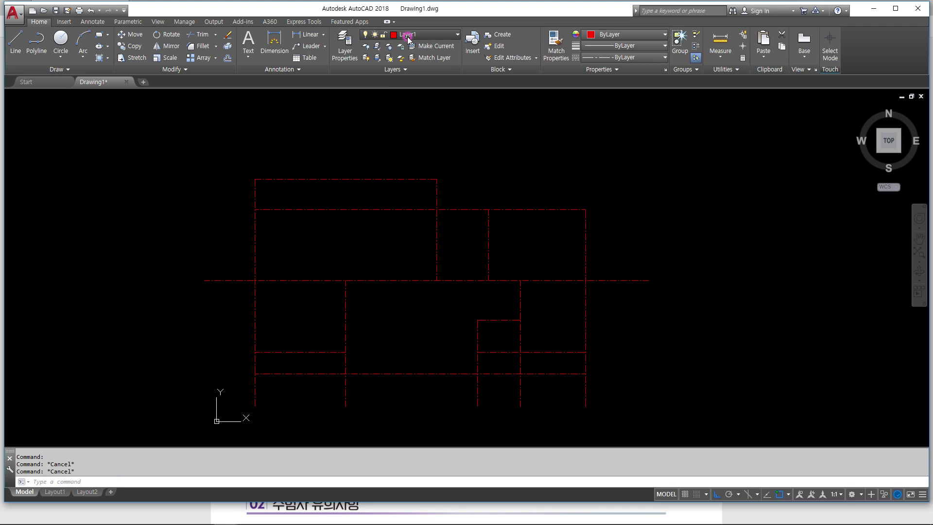
left_click(421, 70)
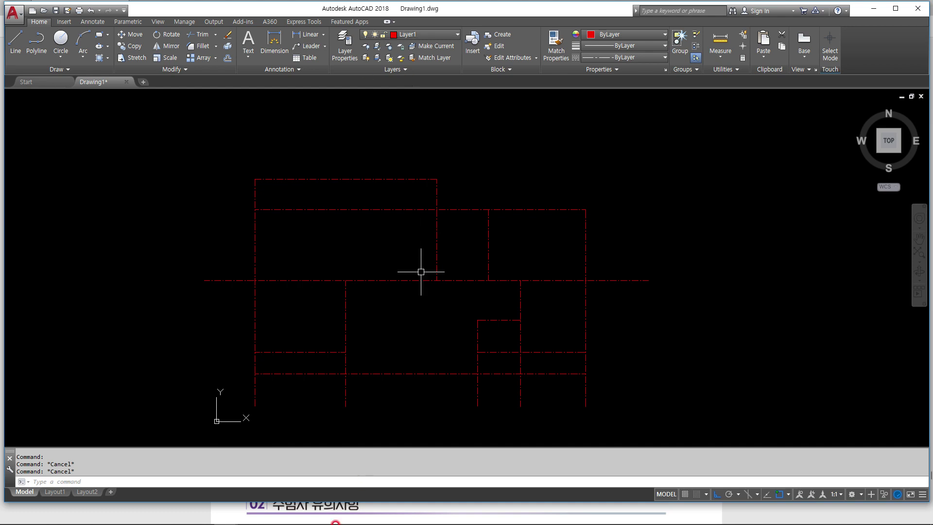
Start the Multiline command and set its scale to 400 and its justification to Zero.
left_click(295, 478)
type("ml")
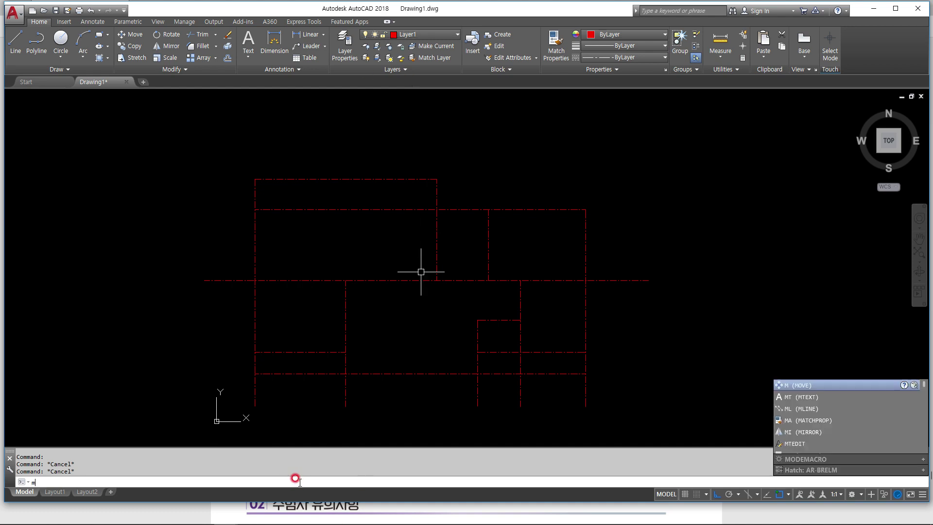
key("Return")
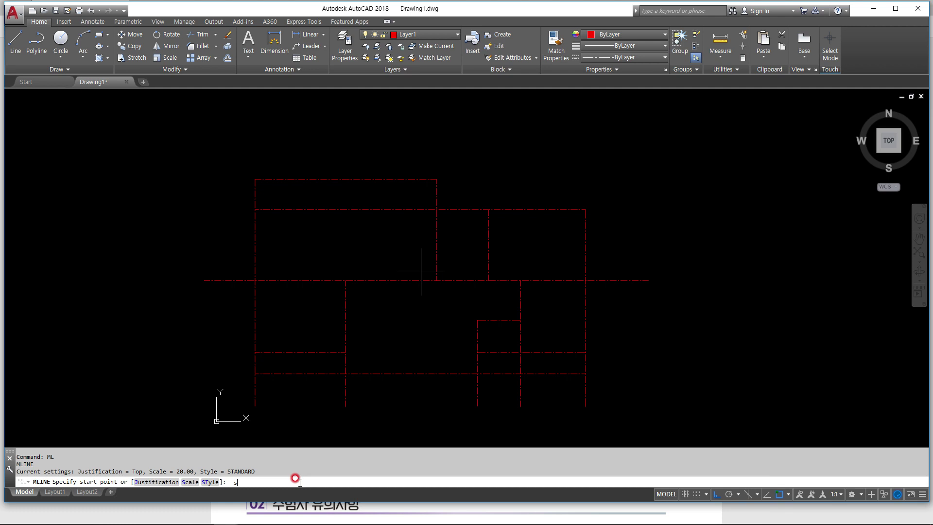
type("s")
key("Return")
key("Return")
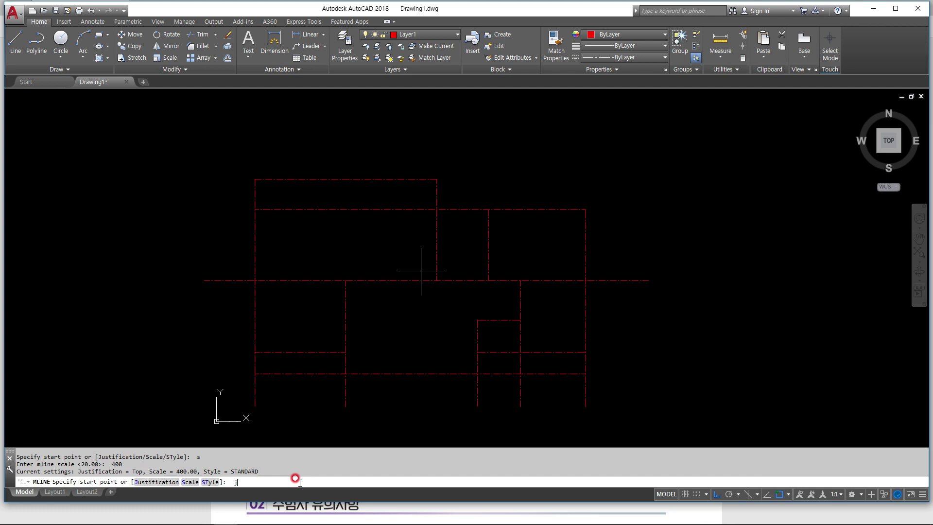
key("Return")
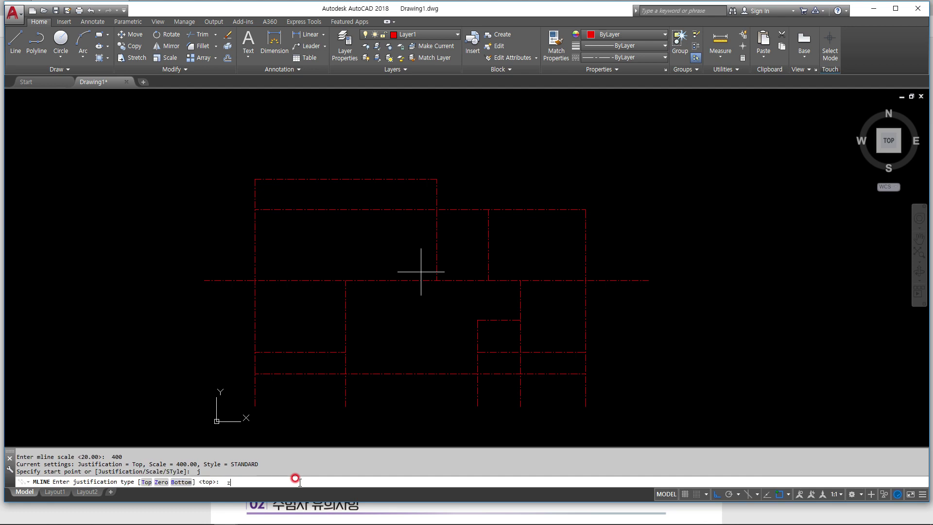
key("Return")
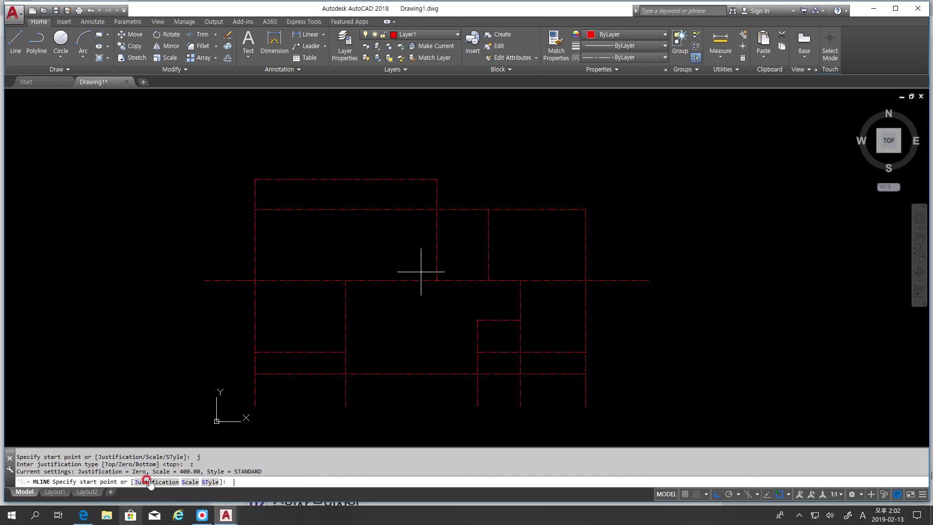
left_click(255, 352)
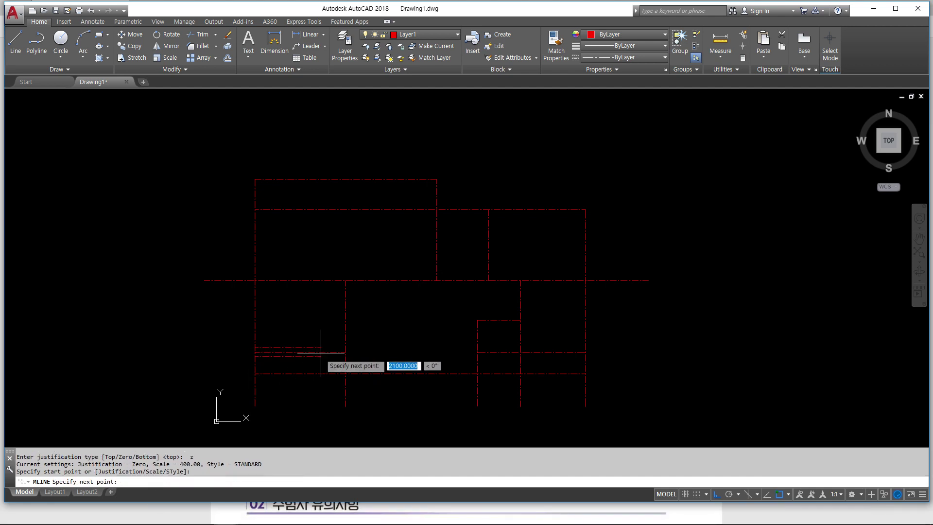
key("Escape")
key("Escape")
key("Escape")
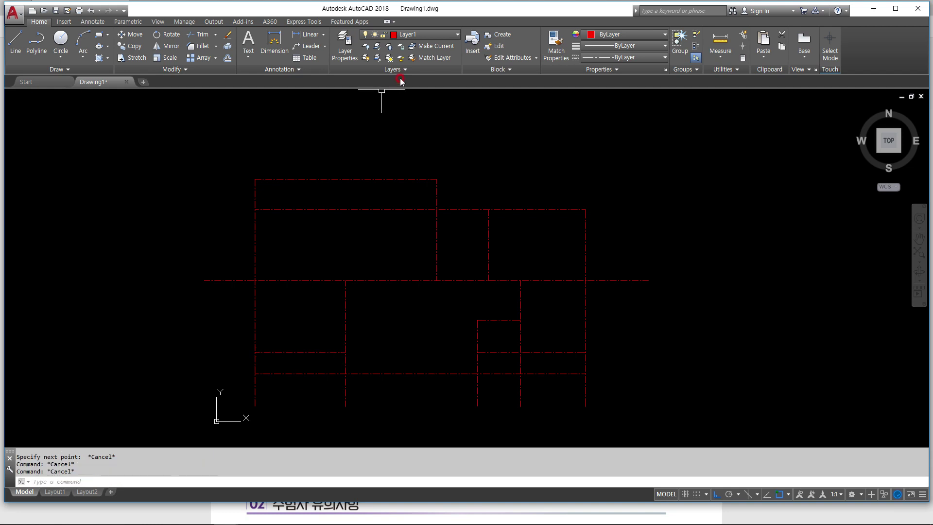
Make Layer2 current and draw a multiline from the left edge along the lower stepped center lines to the lower-right corner.
left_click(407, 35)
left_click(412, 70)
type("ML")
key("Return")
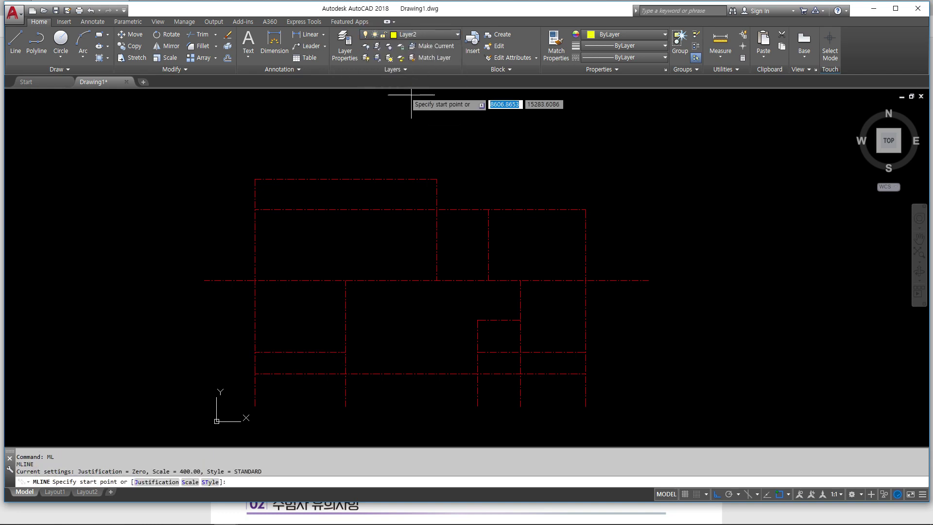
left_click(254, 352)
left_click(345, 352)
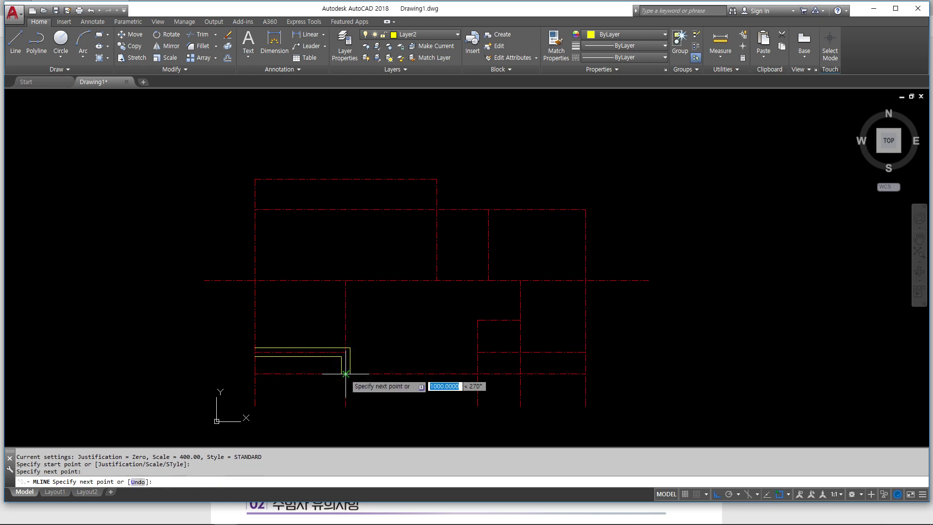
left_click(345, 373)
left_click(478, 374)
left_click(478, 352)
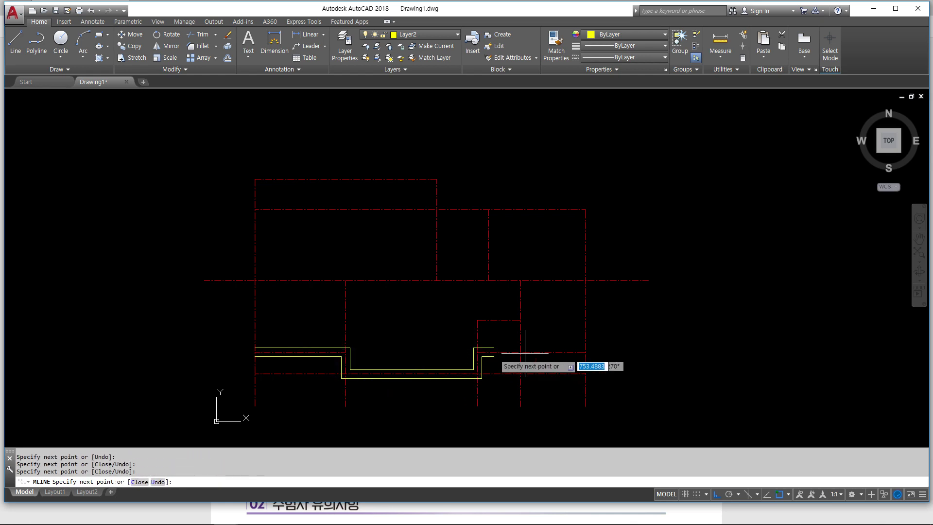
left_click(585, 352)
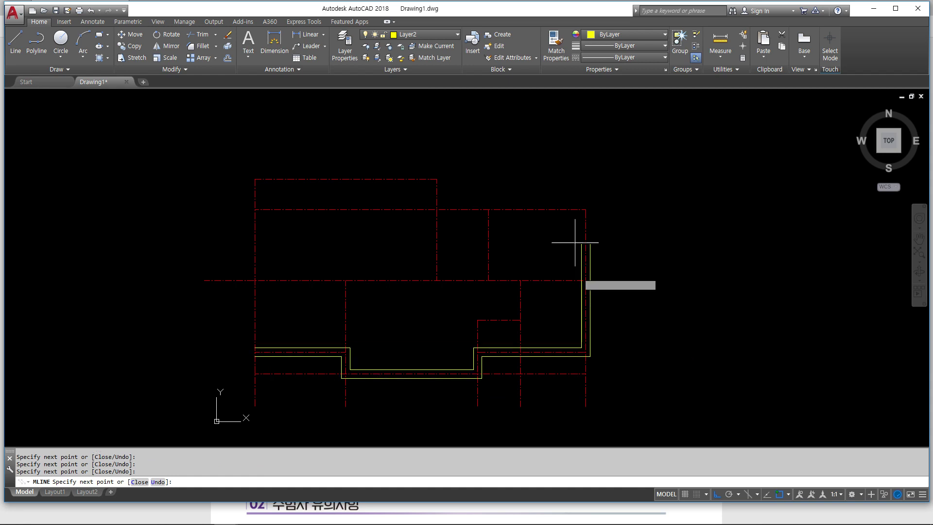
Continue the multiline up the right edge and along the stepped upper center lines to the upper-left corner, closing the wall outline.
left_click(585, 210)
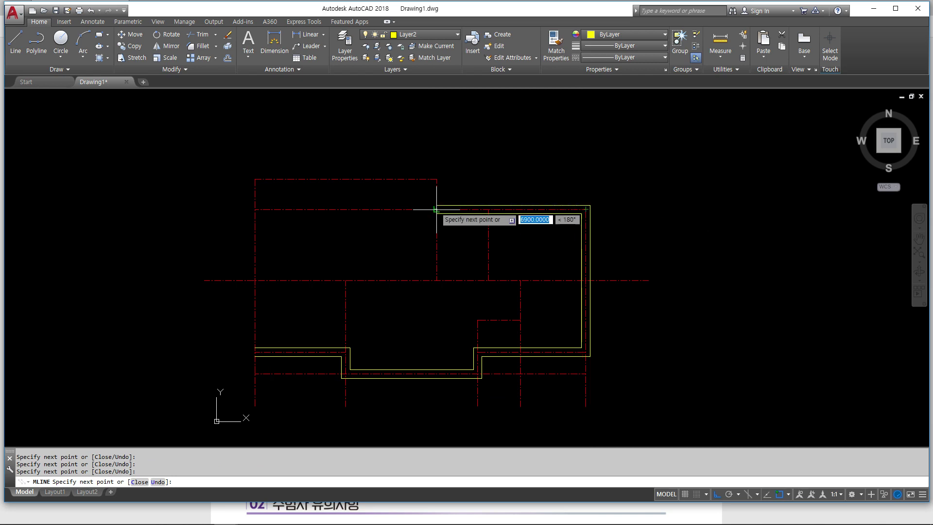
left_click(435, 181)
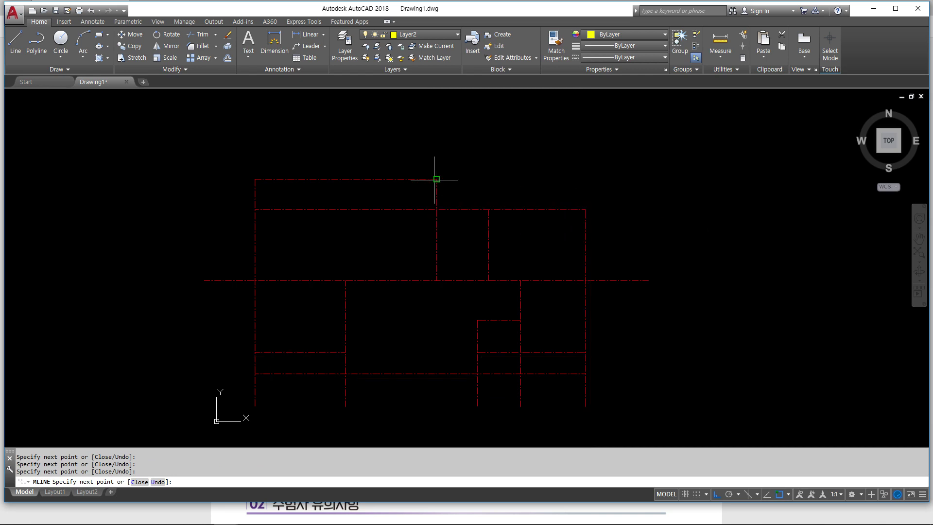
left_click(255, 179)
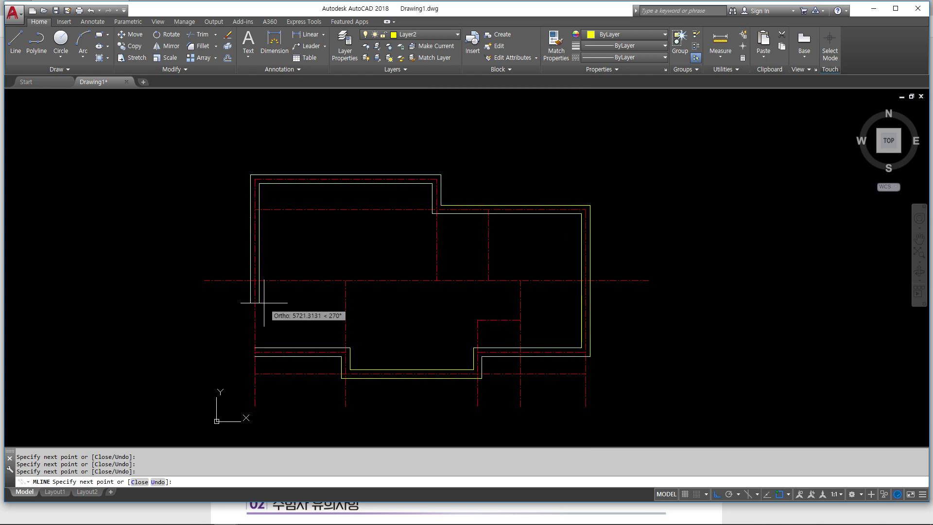
type("c")
key("Return")
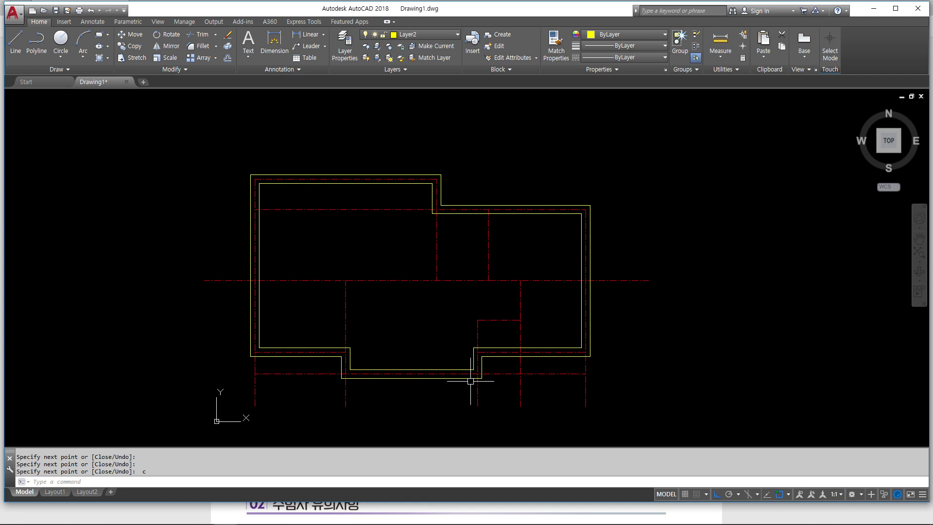
Make Layer3 current and draw a polyline from the upper-left center-line corner along the stepped upper edge to the right corner.
middle_click_drag(470, 381, 471, 370)
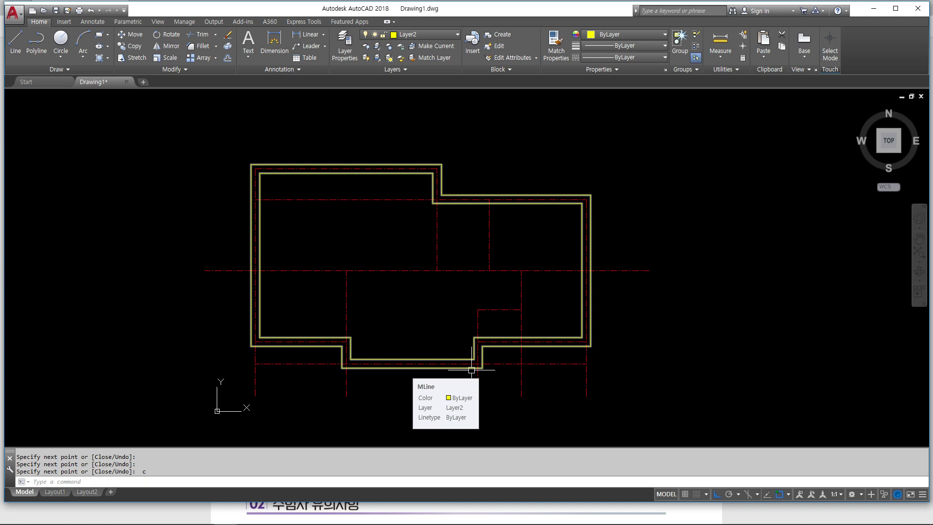
left_click(428, 35)
left_click(428, 83)
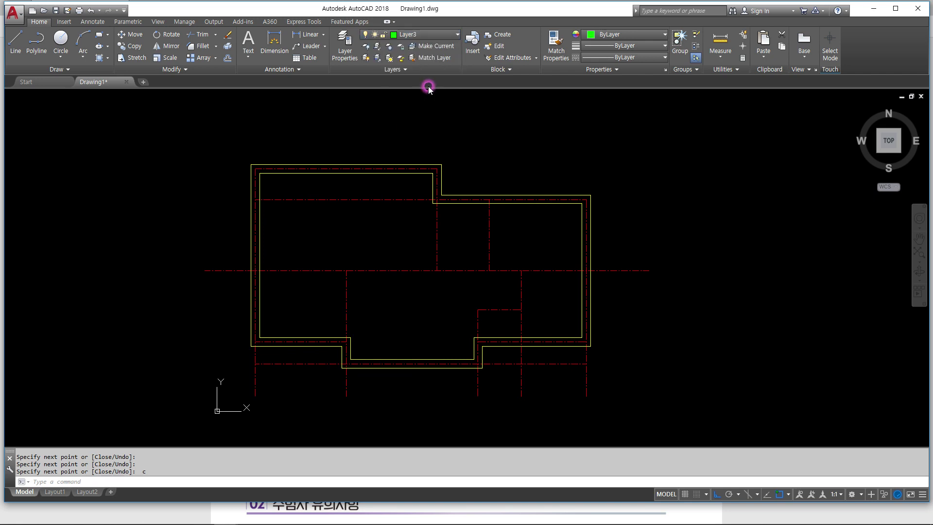
type("PL")
key("Return")
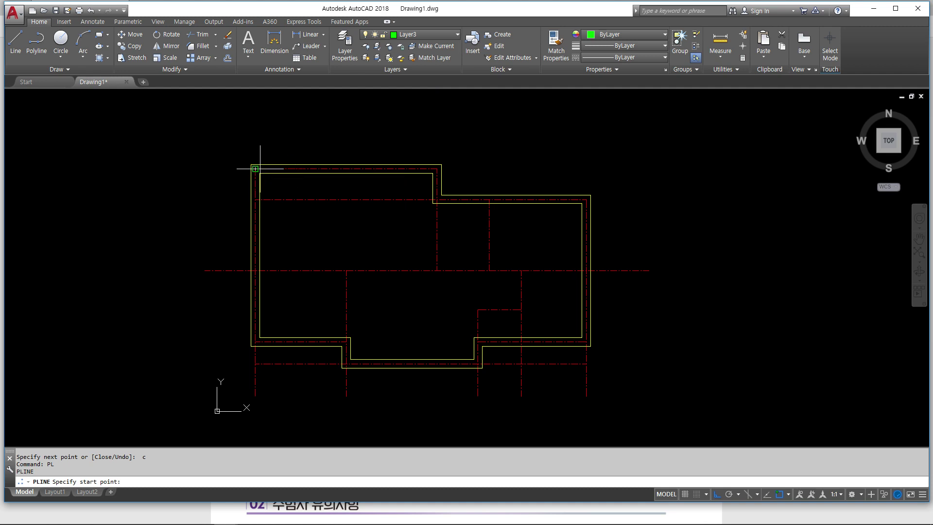
left_click(255, 168)
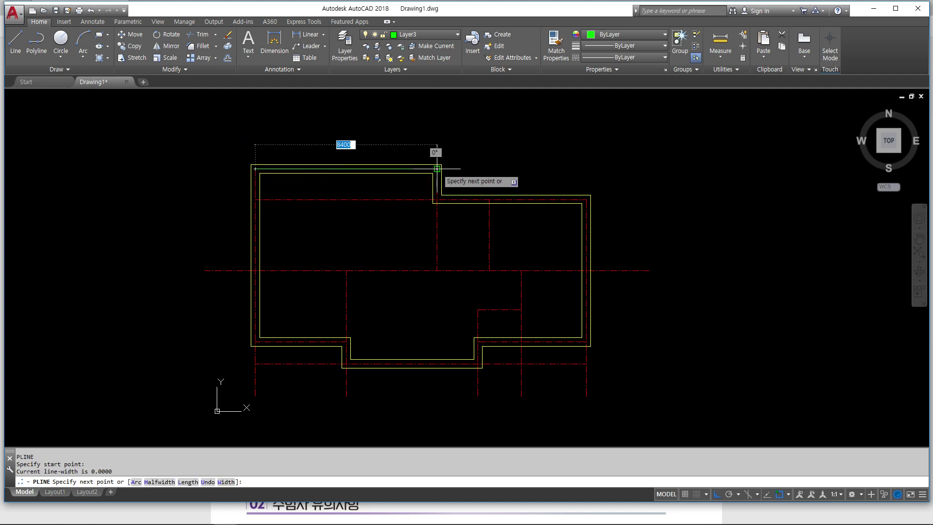
left_click(436, 169)
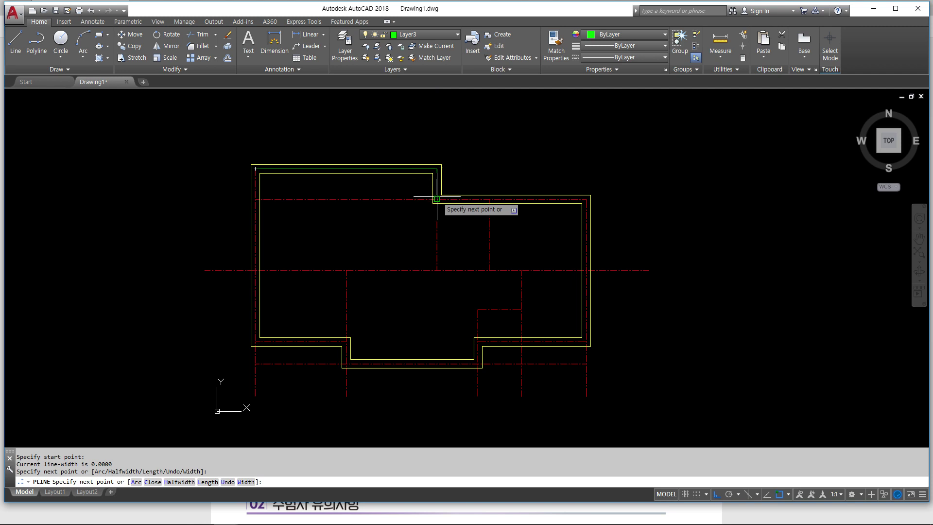
left_click(436, 200)
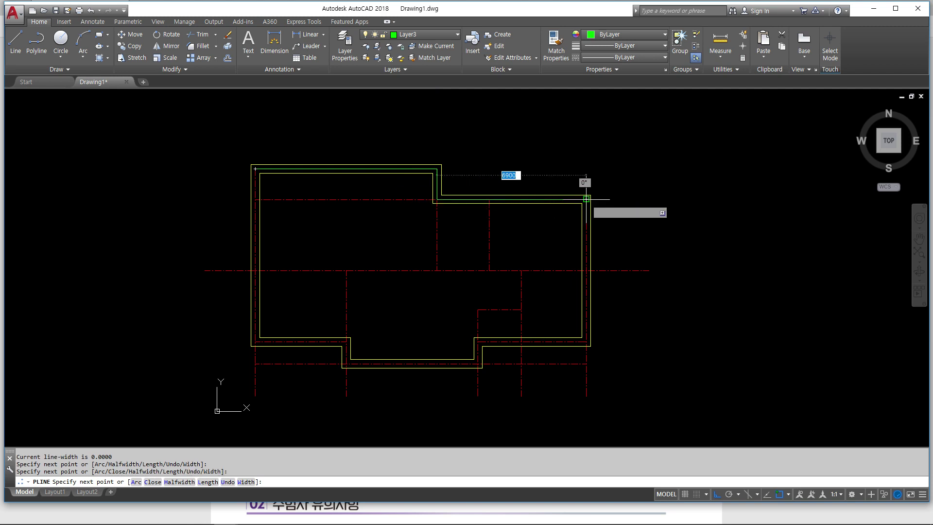
left_click(587, 199)
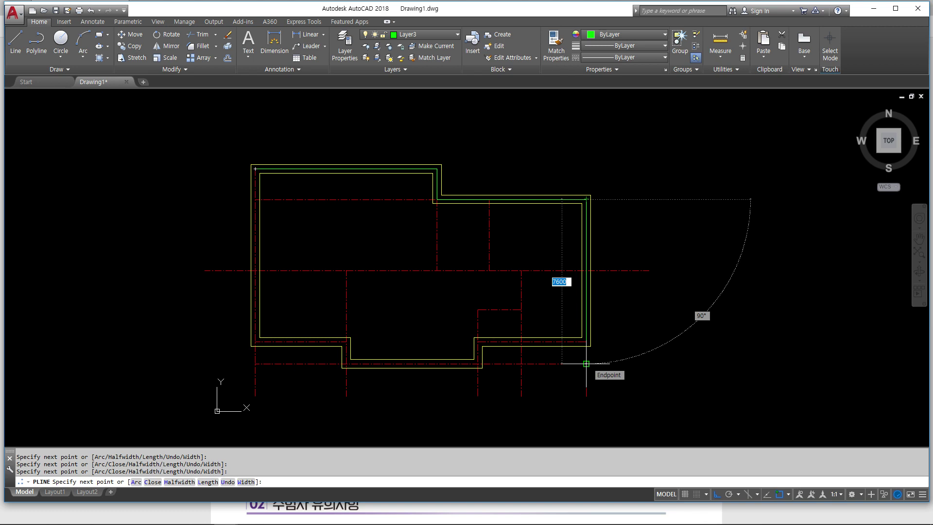
Continue the polyline through the lower-right corner and the 1500-deep, 6100-wide projection to the lower-left corner, and close it.
left_click(586, 364)
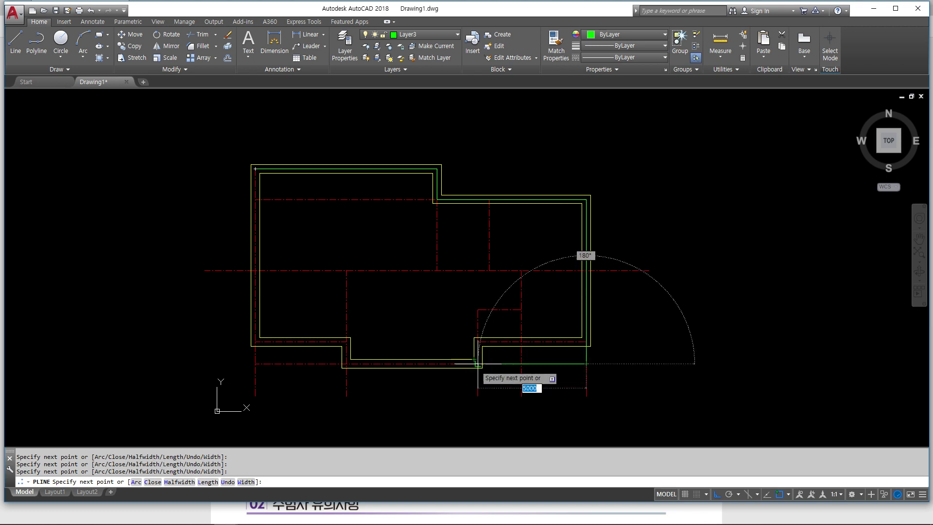
left_click(479, 363)
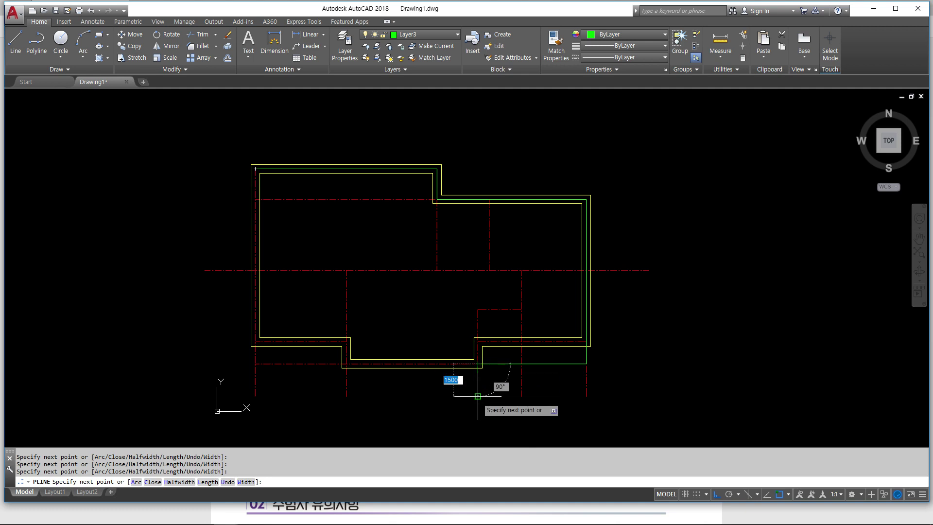
left_click(479, 396)
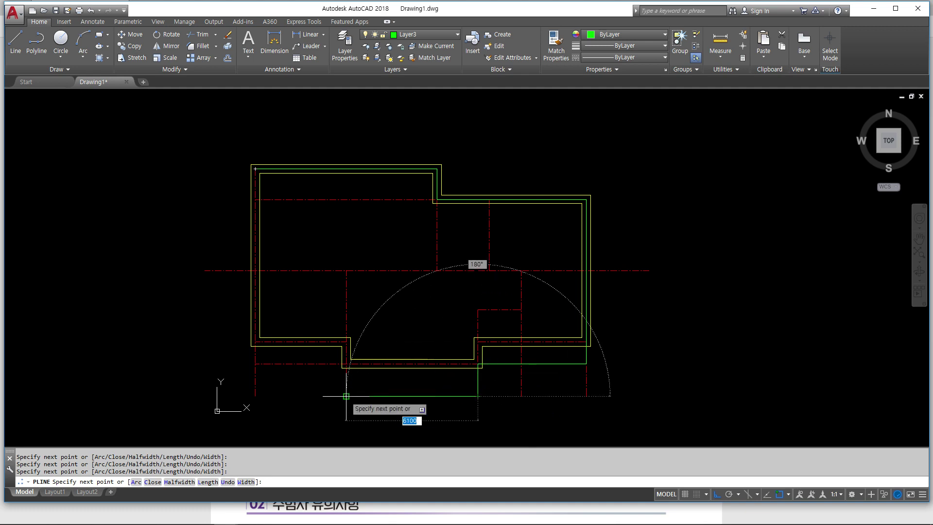
left_click(346, 396)
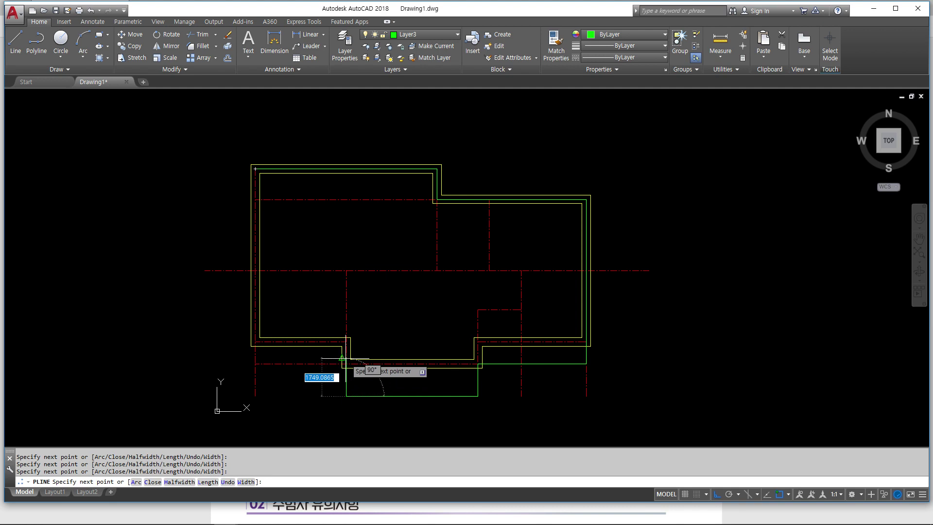
left_click(346, 363)
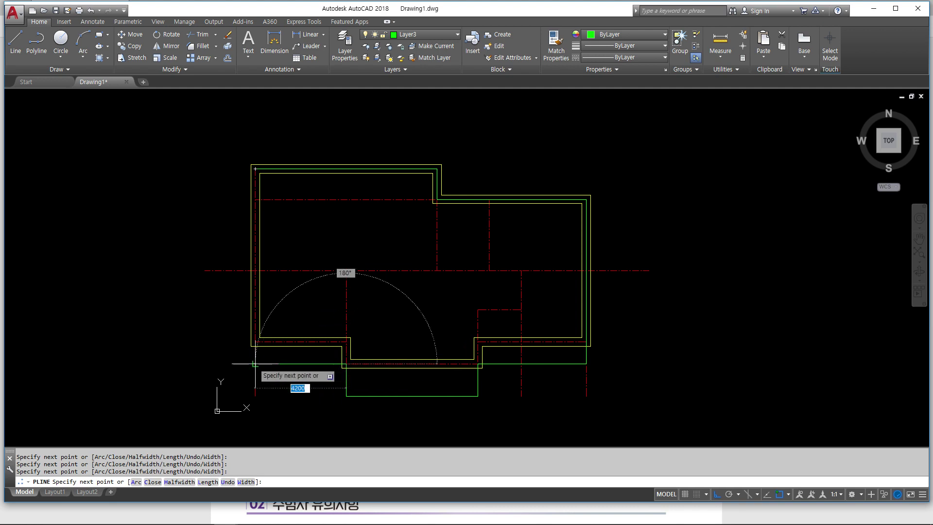
left_click(255, 364)
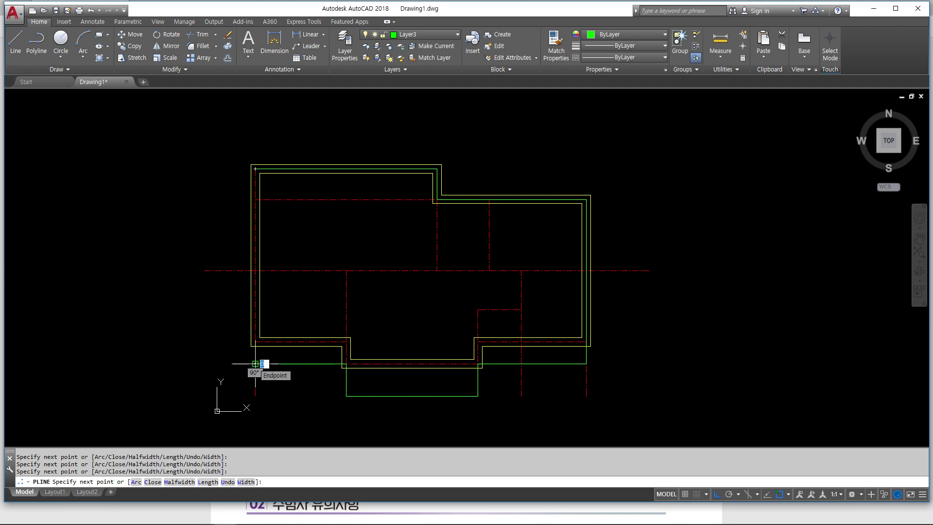
type("c")
key("Return")
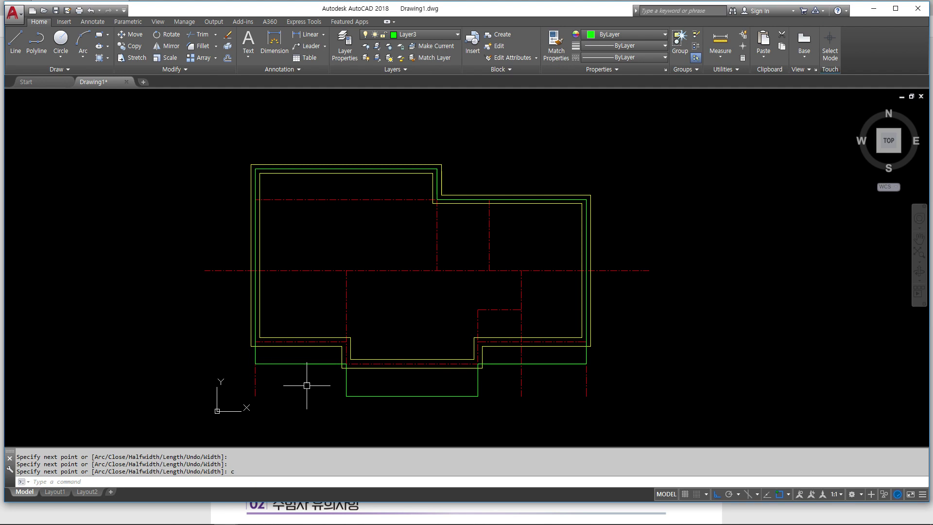
Offset the closed Layer3 polyline 500 to the outside.
middle_click_drag(291, 390, 287, 380)
type("o")
key("Return")
type("50")
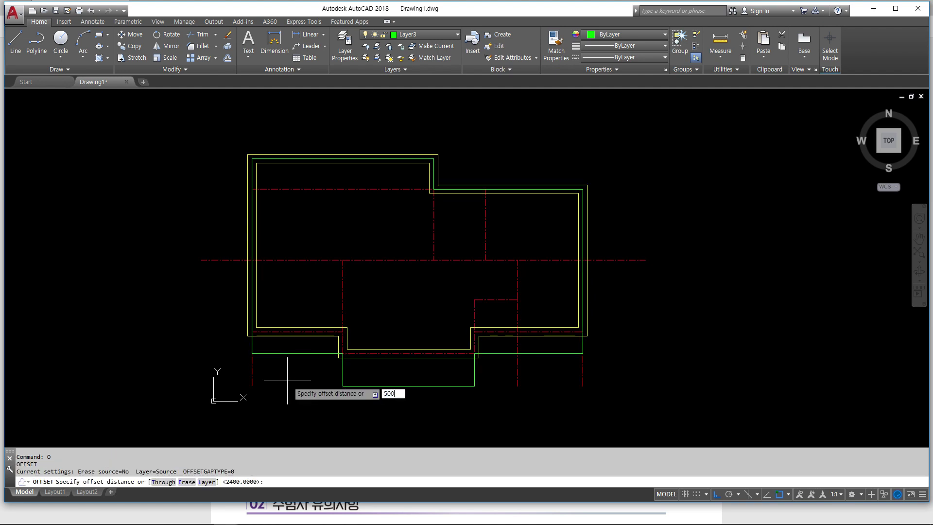
type("0")
key("Return")
left_click(308, 353)
left_click(284, 398)
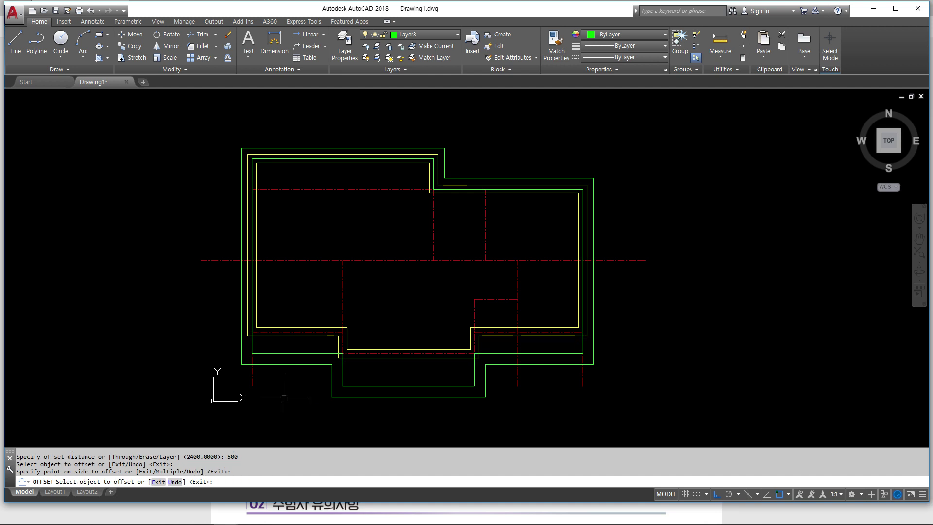
key("Return")
Erase the original inner Layer3 polyline, keeping only its offset copy outside the walls.
left_click(400, 386)
key("Escape")
key("Delete")
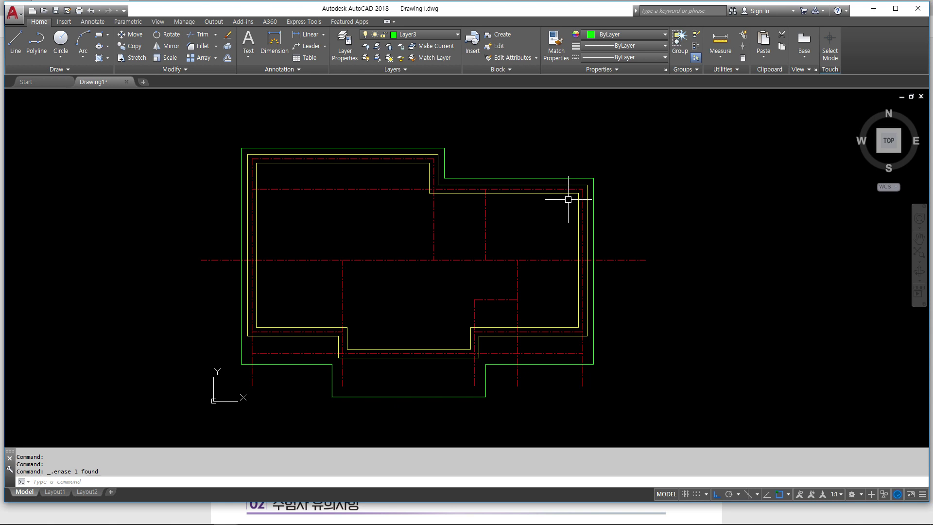
Draw a stepped section-cut polyline through the plan, continuing below the outline and ending in a triangular arrowhead pointing left.
type("PL")
key("Return")
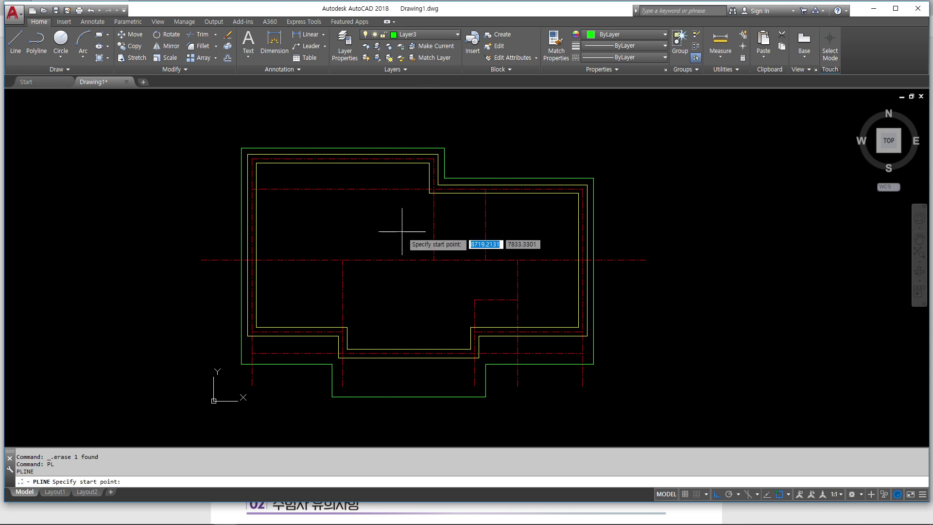
left_click(400, 225)
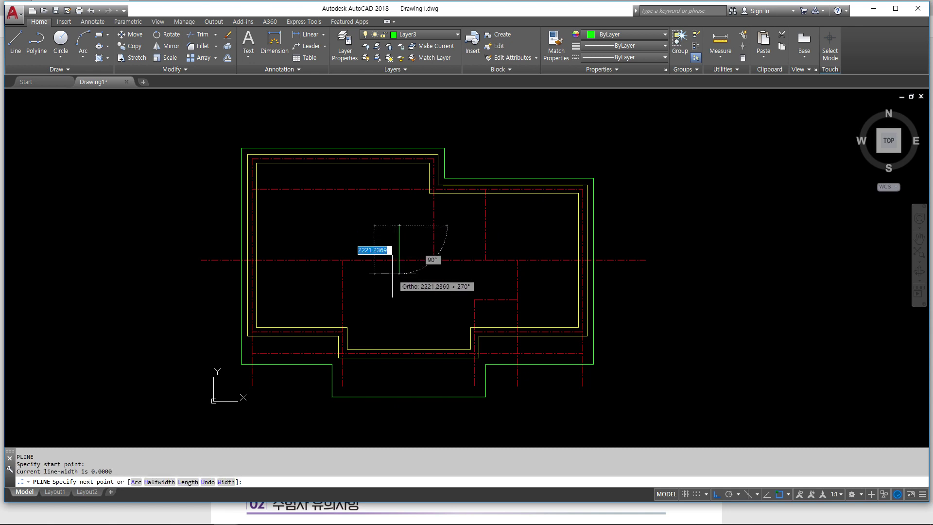
left_click(393, 274)
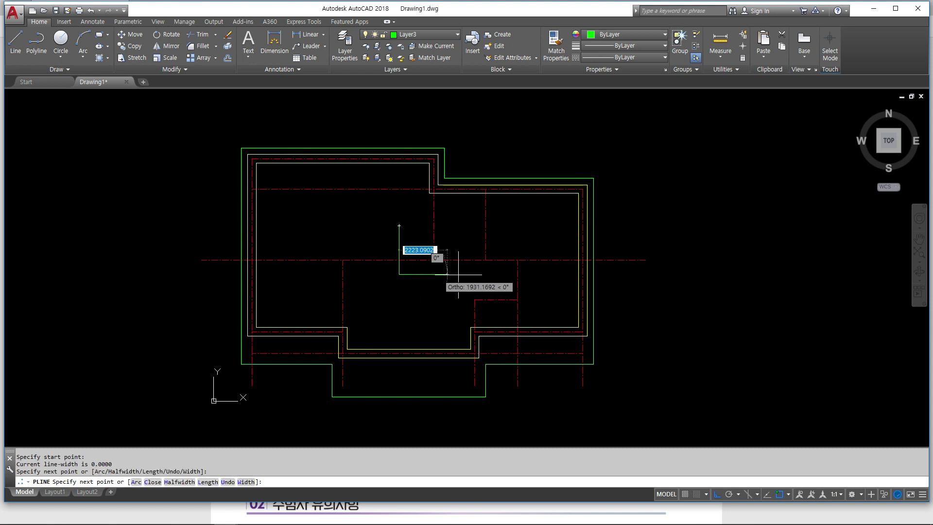
left_click(501, 275)
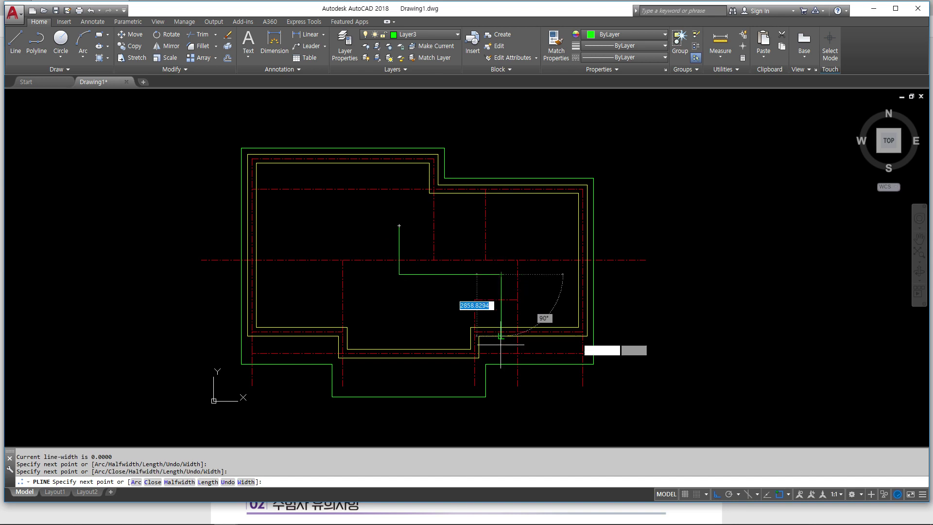
left_click(501, 428)
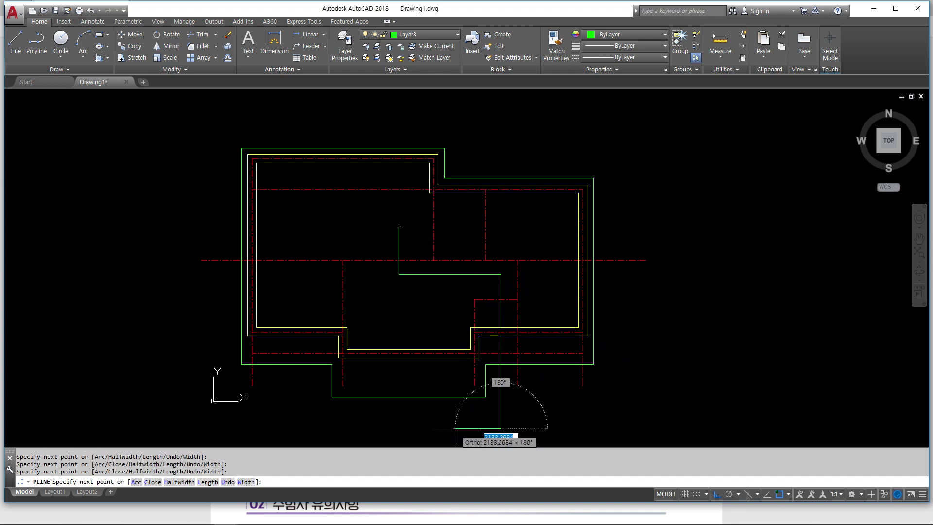
left_click(454, 429)
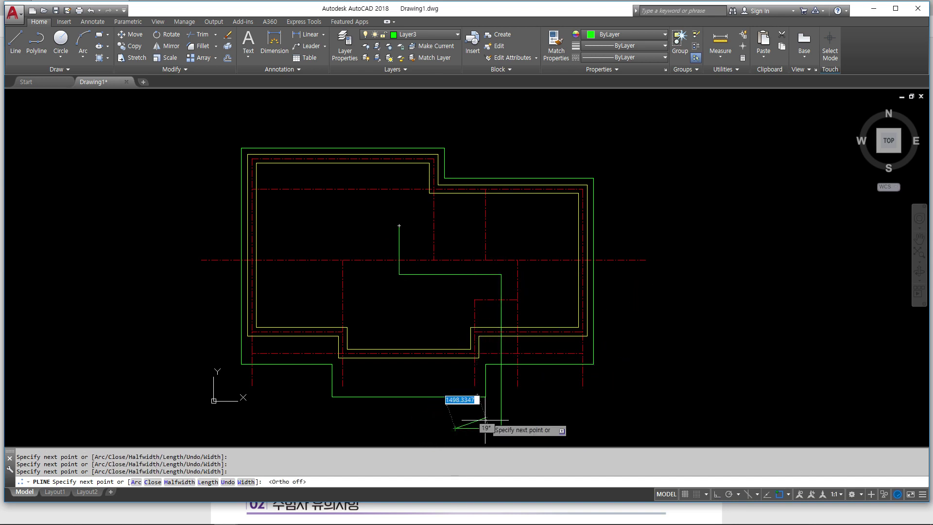
left_click(481, 420)
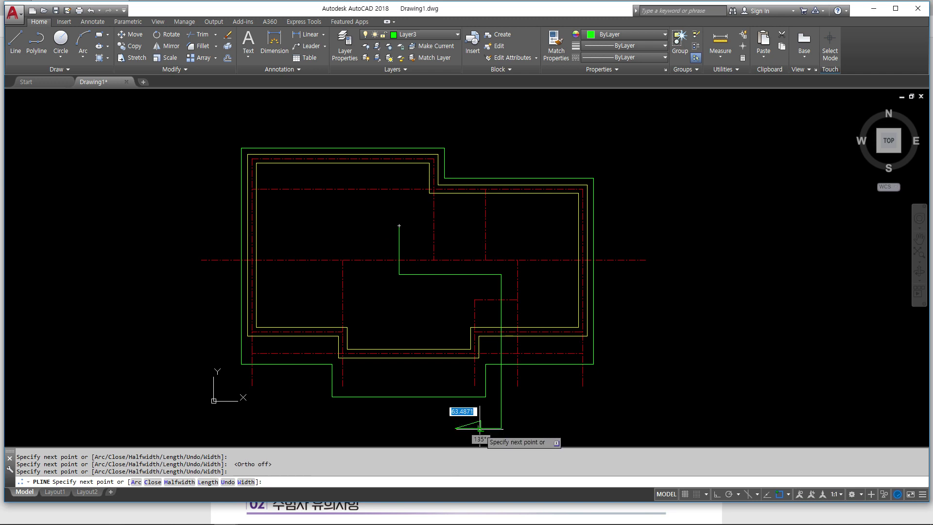
key("F8")
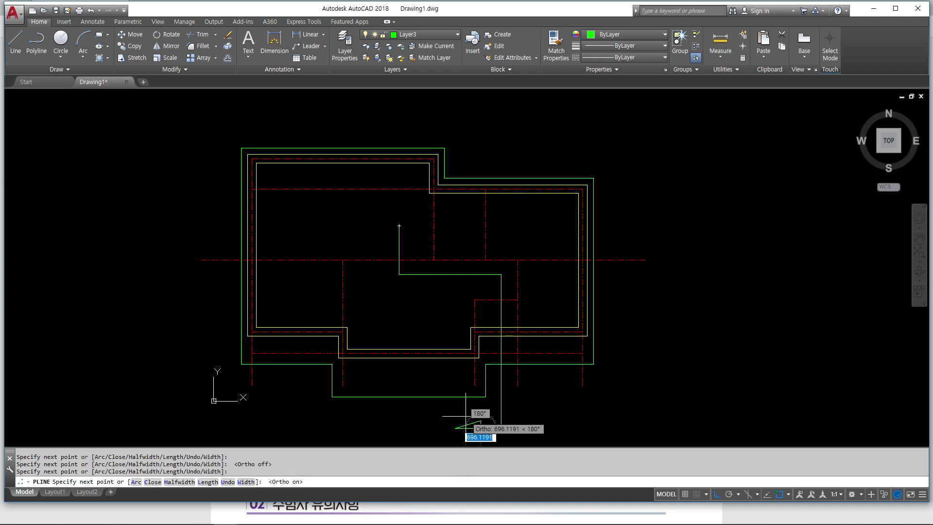
key("Return")
middle_click_drag(604, 377, 613, 324)
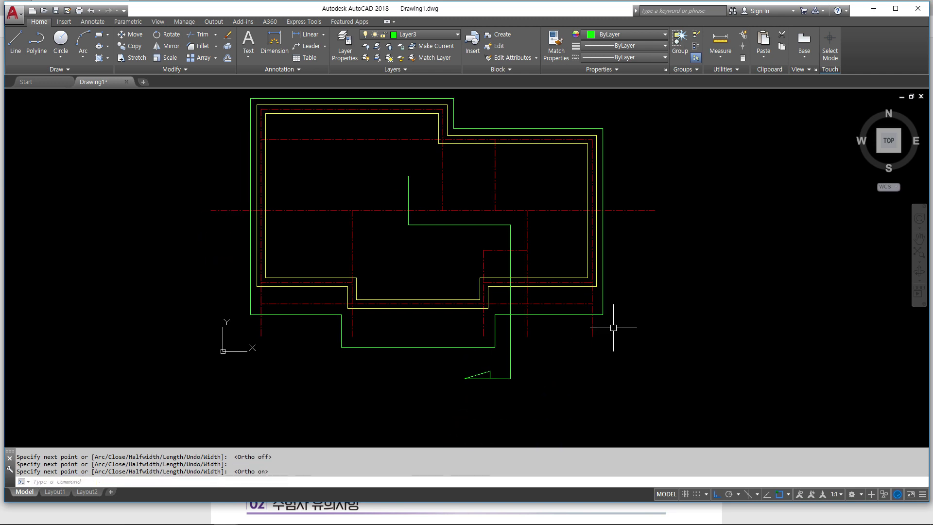
Rotate the whole plan with its section line to 270° about the midpoint of the long horizontal center line.
scroll(613, 327, "down", 2)
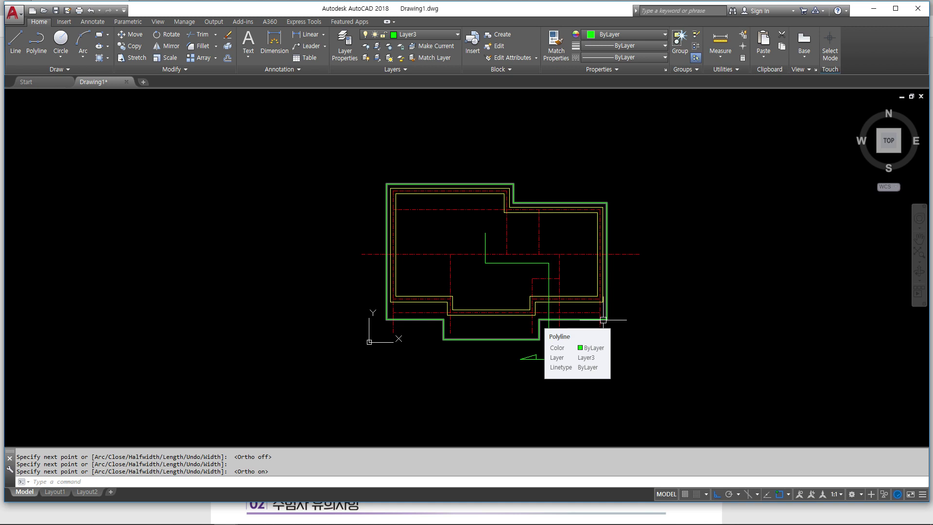
middle_click_drag(625, 319, 621, 316)
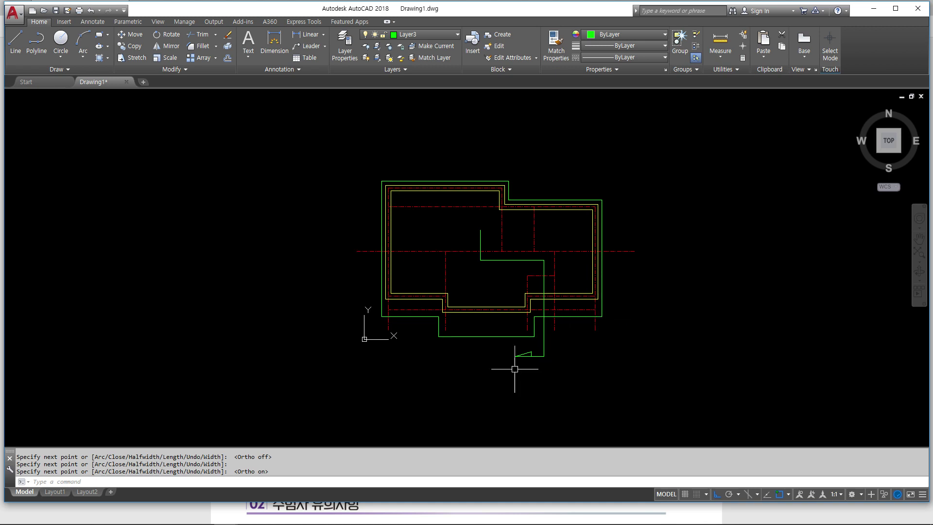
key("Return")
type("RO")
key("Return")
left_click(317, 143)
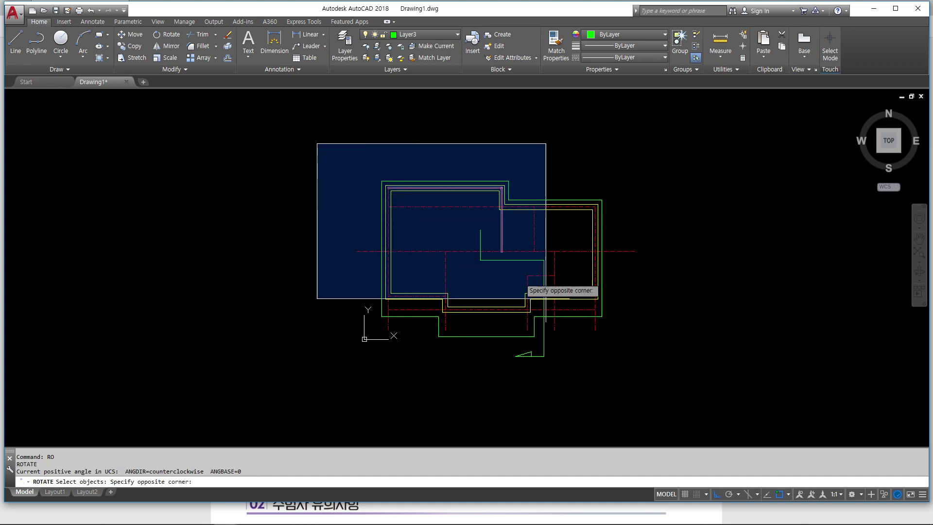
left_click(673, 383)
key("Return")
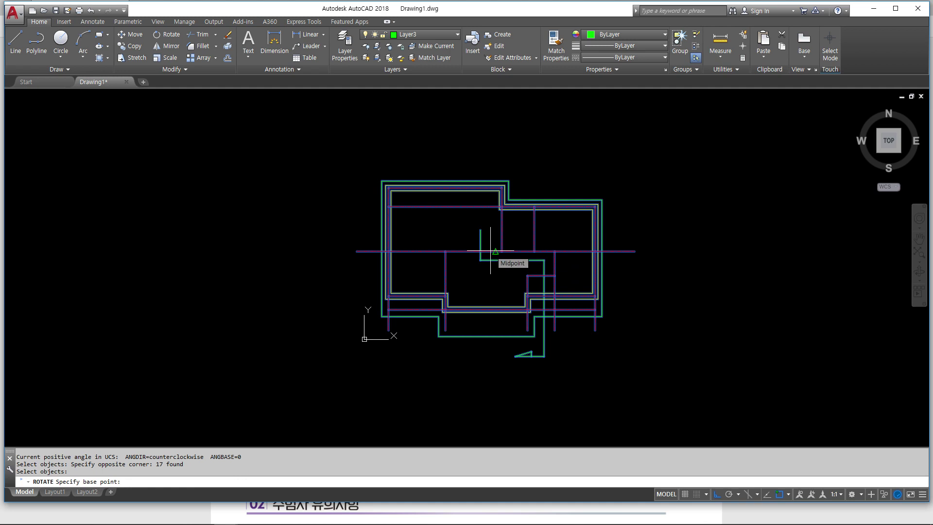
left_click(494, 251)
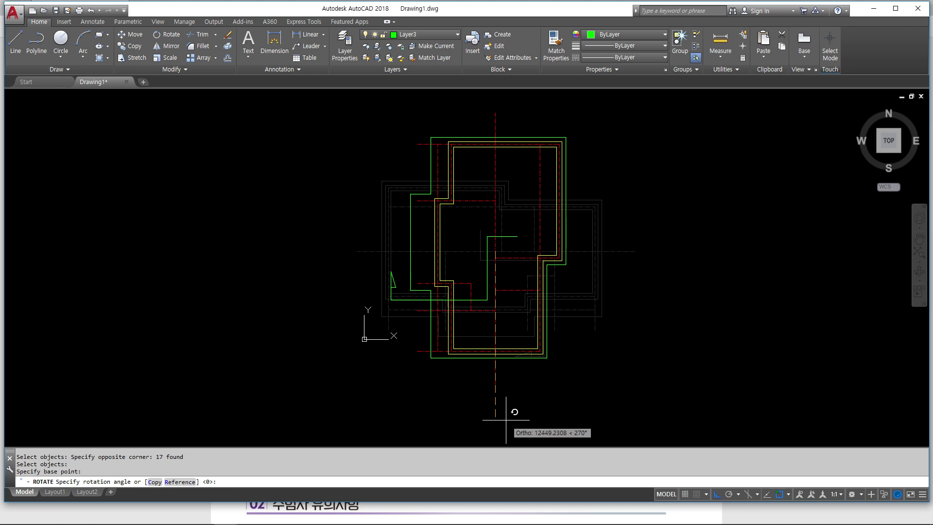
left_click(506, 420)
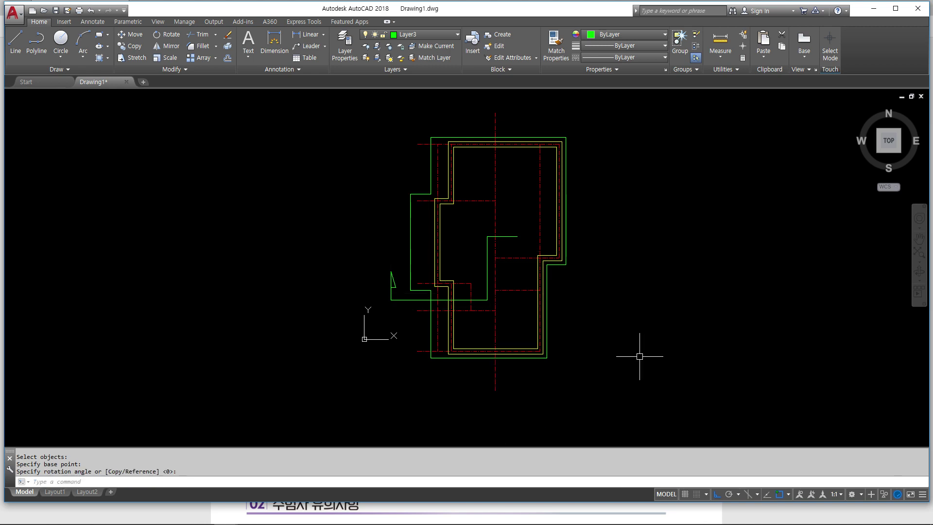
Move the whole rotated plan straight up to free space beneath it.
scroll(637, 354, "down", 2)
type("m")
key("Return")
left_click(417, 175)
left_click(622, 350)
key("Return")
left_click(639, 352)
left_click(625, 248)
Move the whole plan horizontally a short distance to the right.
middle_click_drag(604, 225, 562, 304)
key("Return")
left_click(382, 132)
left_click(601, 348)
key("Return")
left_click(604, 313)
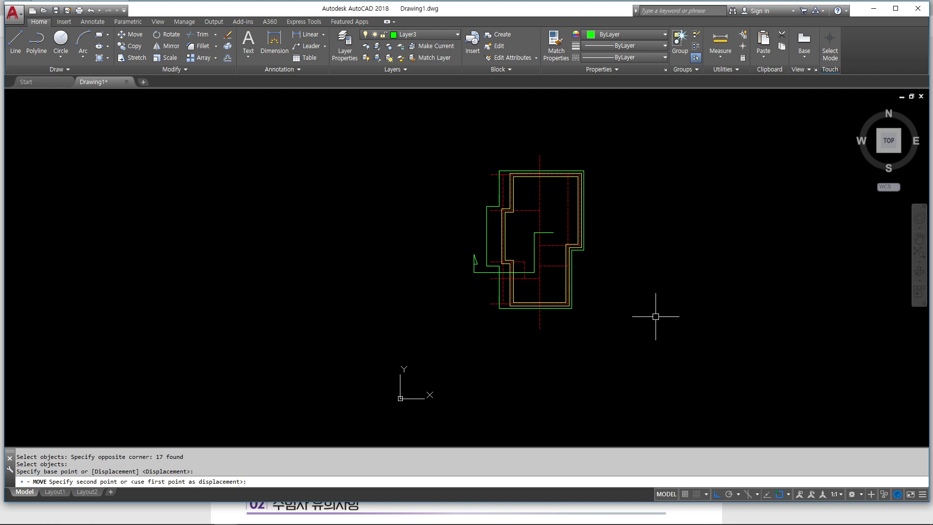
left_click(657, 316)
Erase the leftover red dashed horizontal line far below the plan.
middle_click_drag(629, 314, 581, 267)
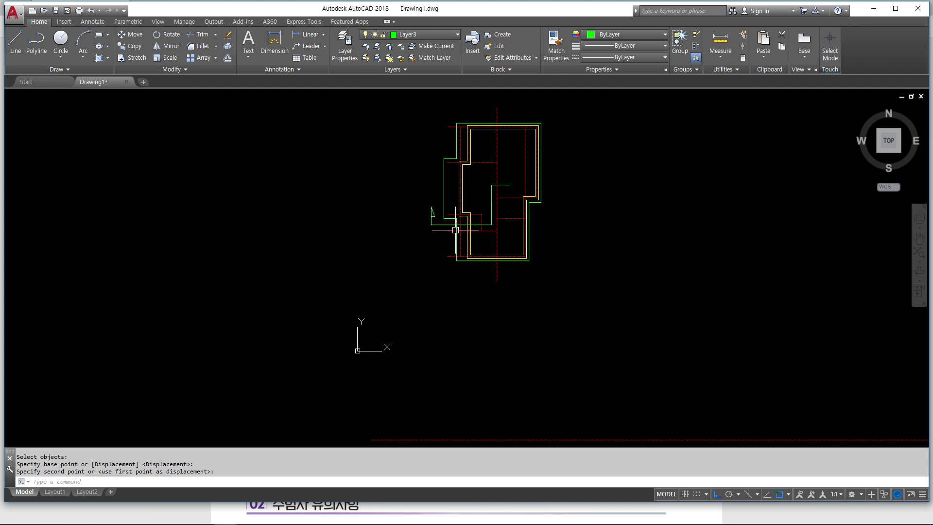
left_click(530, 440)
key("Delete")
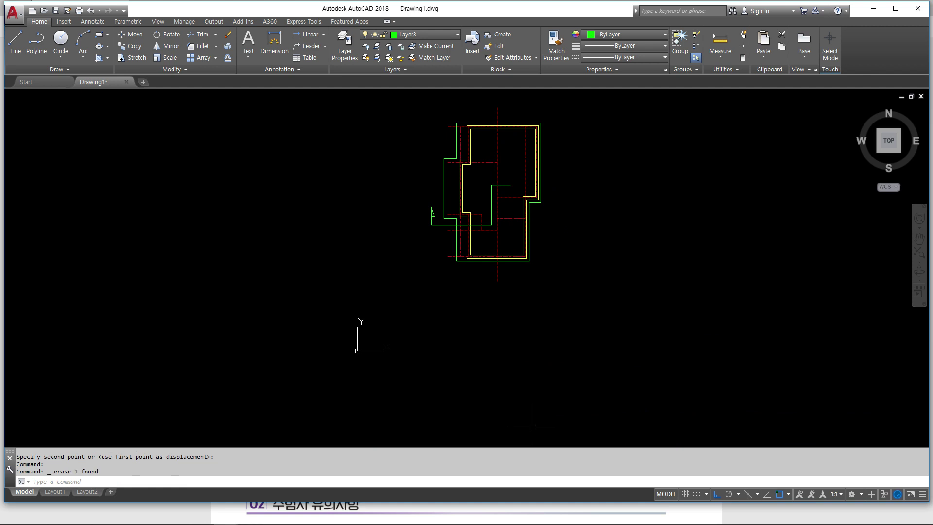
Make Layer2 current and draw a long horizontal line below the plan, extending past both sides of its outline.
scroll(520, 389, "up", 2)
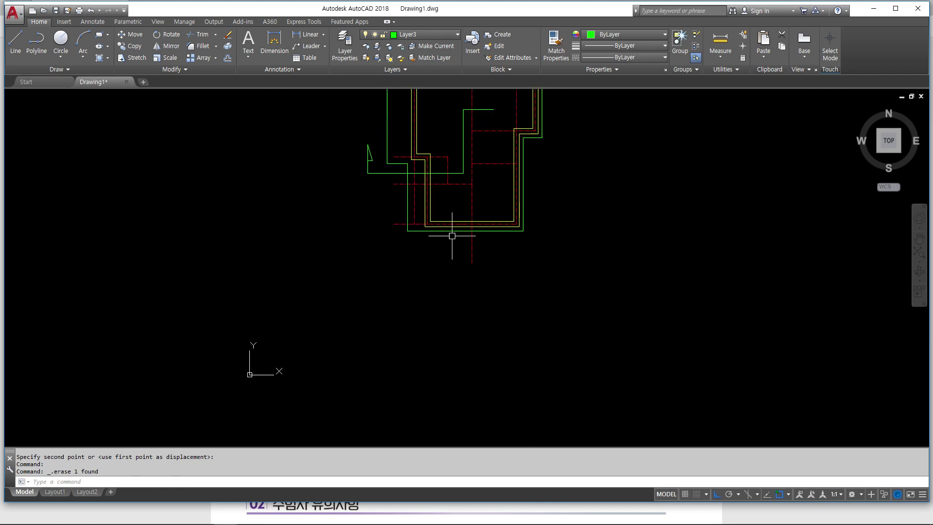
middle_click_drag(452, 236, 468, 302)
scroll(465, 300, "down", 2)
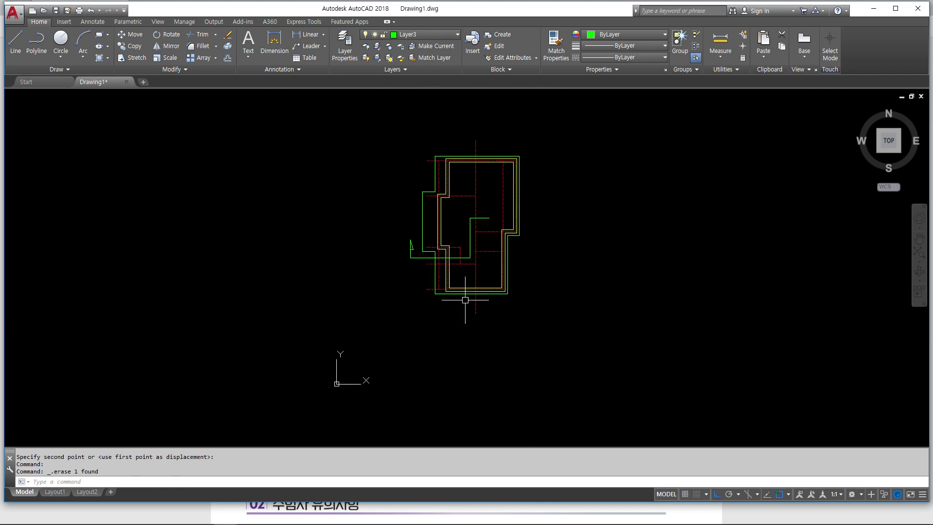
left_click(421, 36)
left_click(424, 69)
middle_click_drag(488, 329, 481, 312)
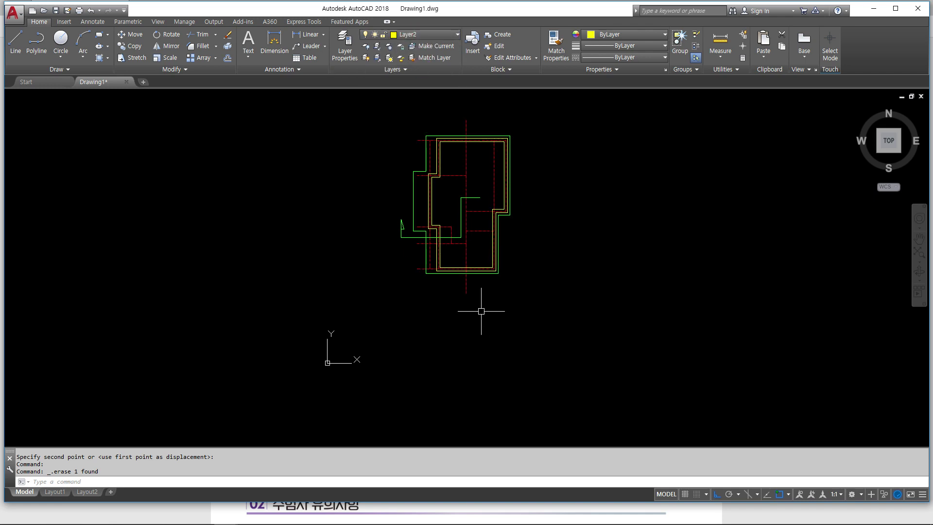
type("l")
key("Return")
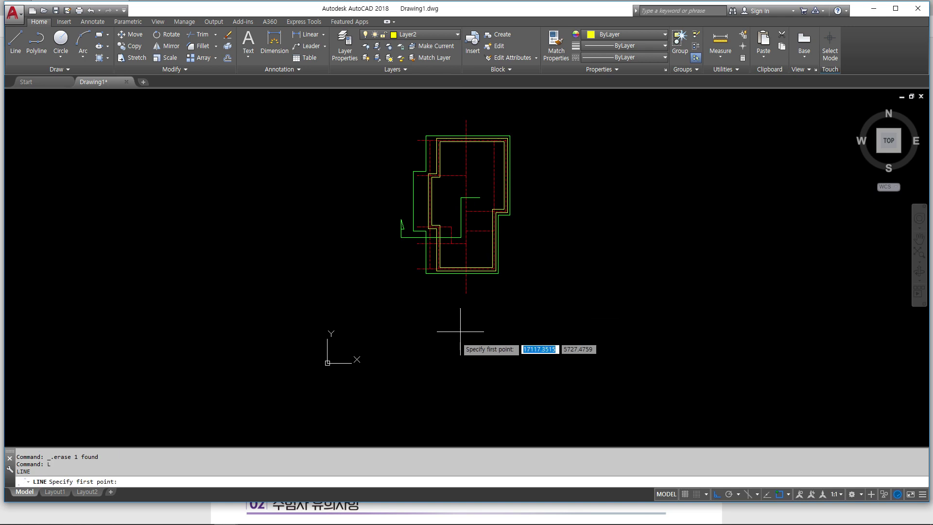
left_click(372, 376)
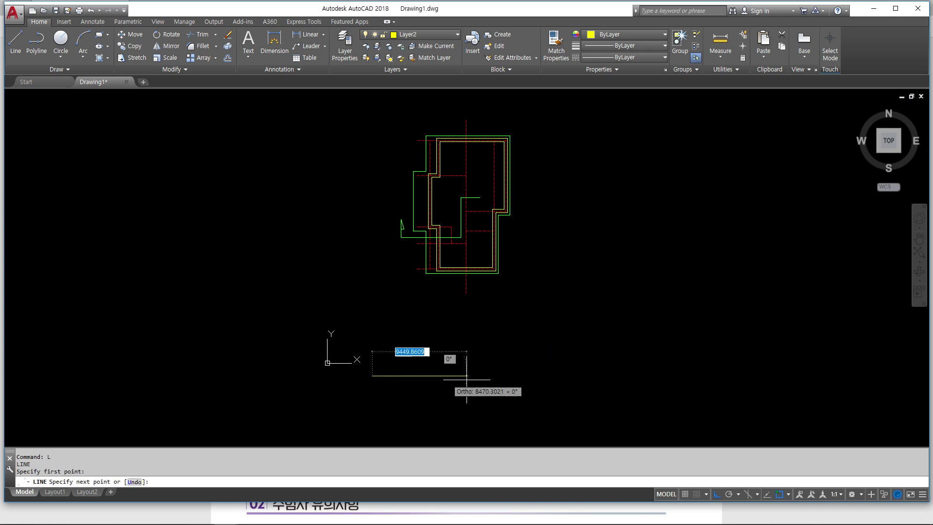
left_click(559, 376)
key("Return")
scroll(432, 196, "up", 4)
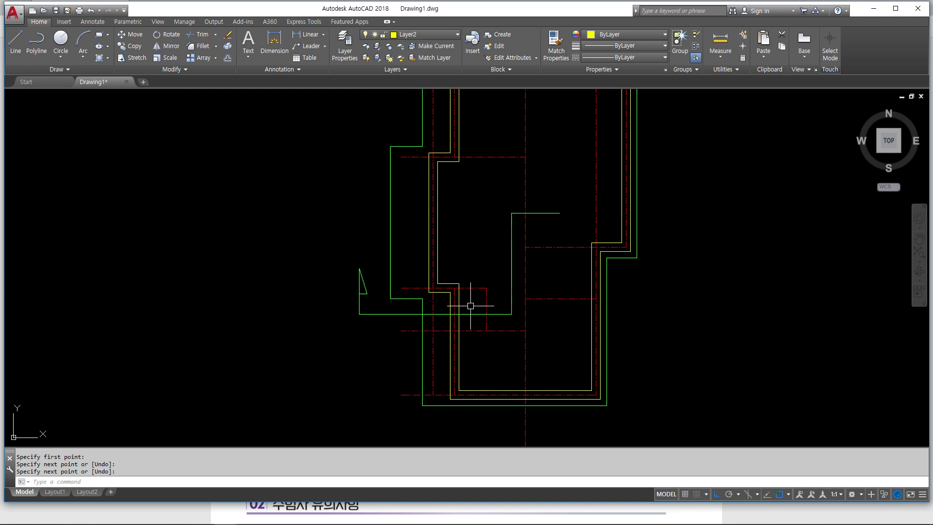
middle_click_drag(471, 302, 464, 278)
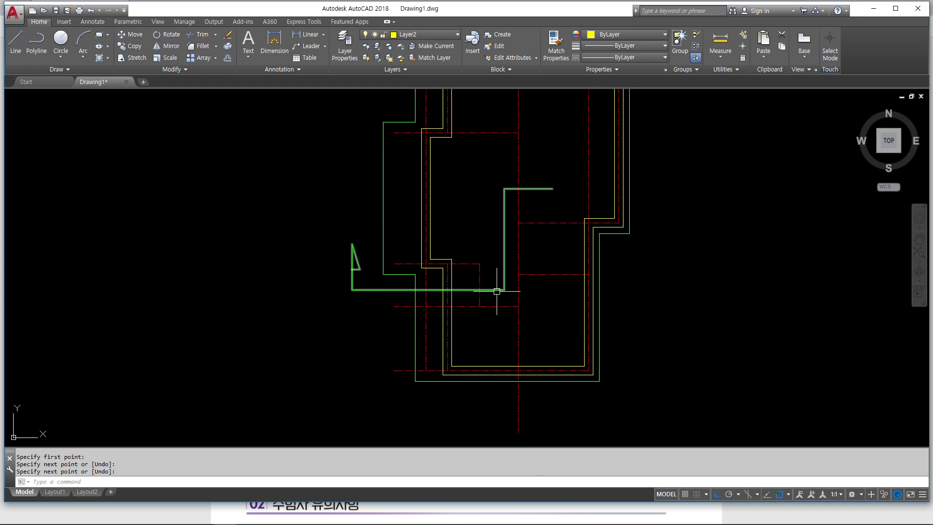
left_click(518, 165)
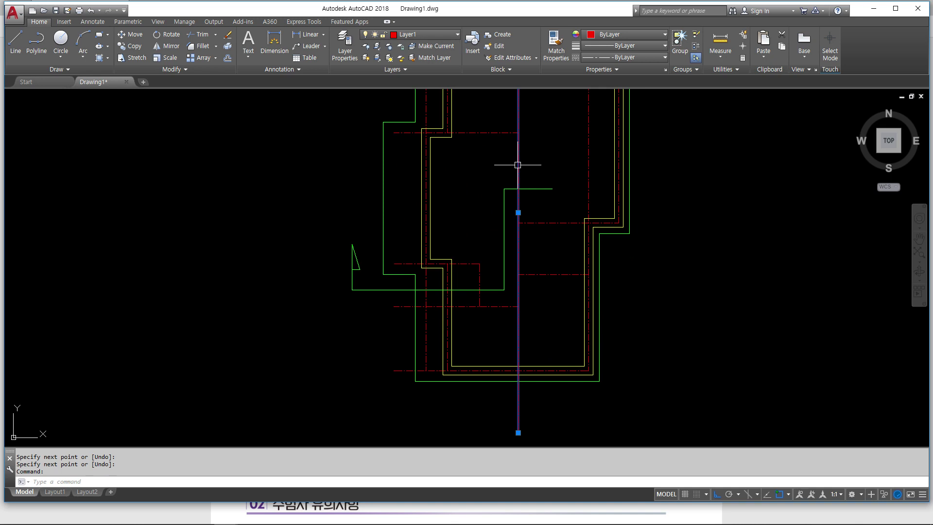
key("Escape")
key("Escape")
key("Escape")
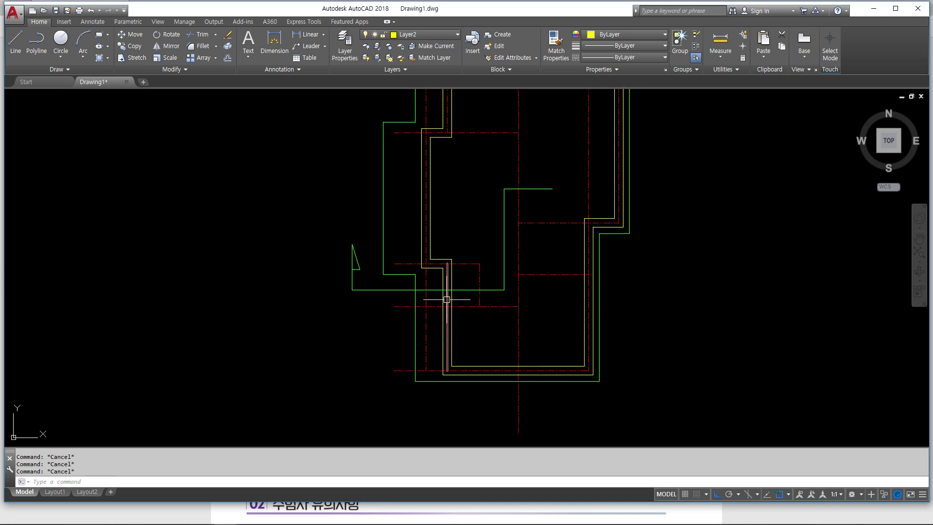
Explode the plan's yellow double wall line and its green outer outline into separate lines.
mouse_move(446, 299)
type("x")
key("Return")
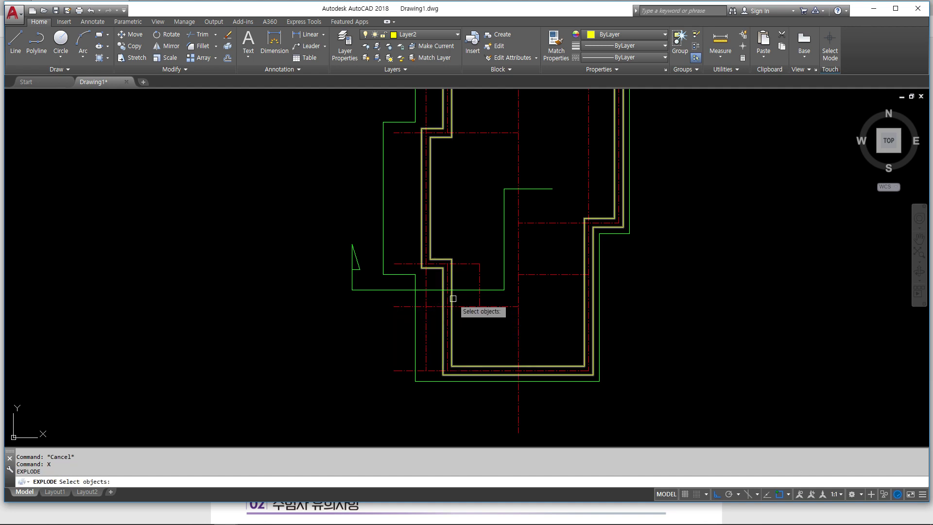
left_click(453, 298)
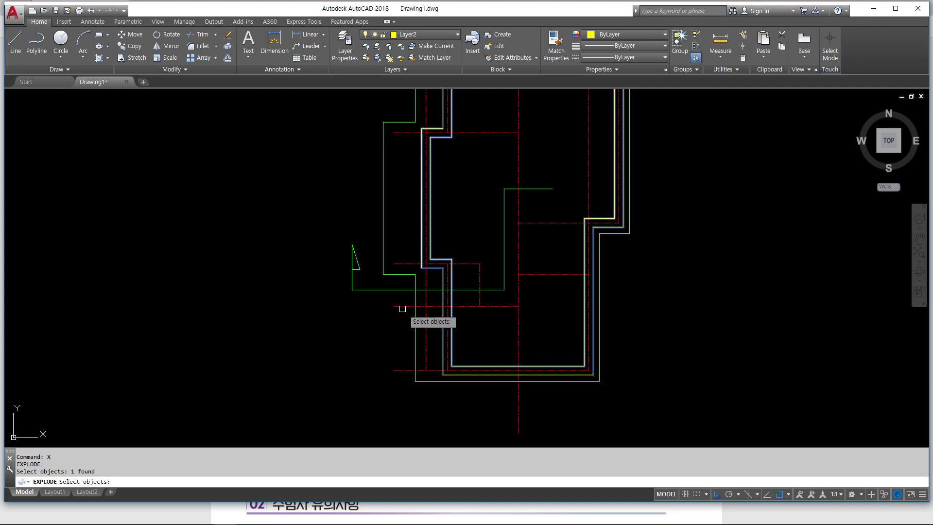
left_click(417, 301)
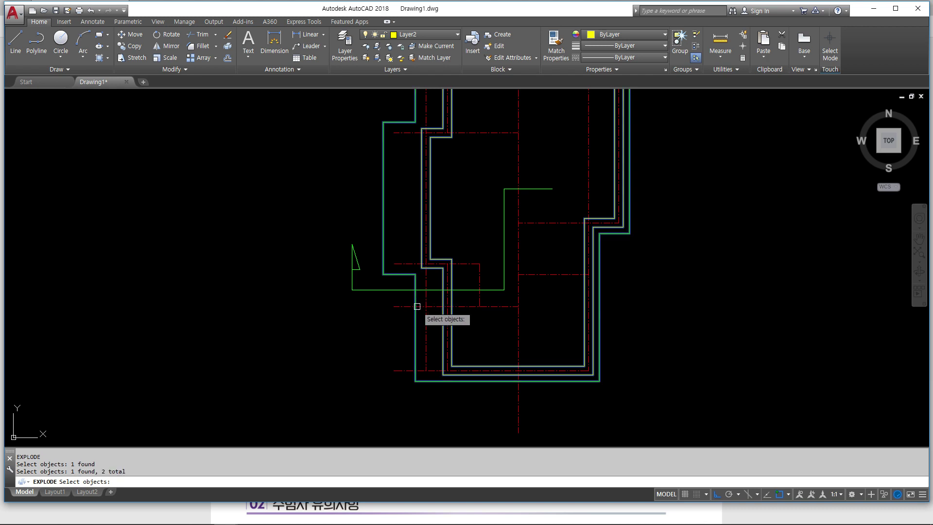
key("Return")
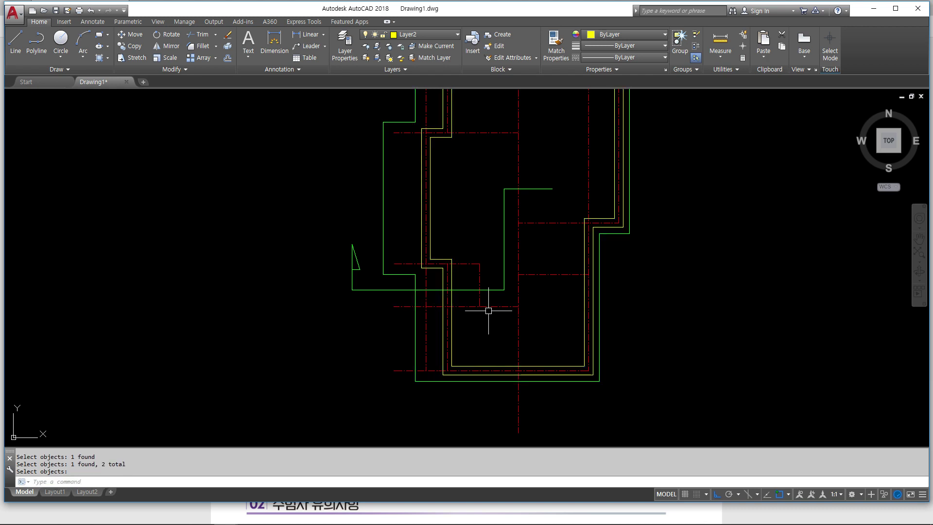
Copy the lower-left wall's two yellow lines and centreline plus the plan's long vertical axis straight down across the horizontal line below.
type("c")
key("Return")
scroll(451, 293, "up", 3)
left_click(468, 309)
left_click(418, 297)
scroll(417, 297, "down", 2)
scroll(435, 298, "down", 2)
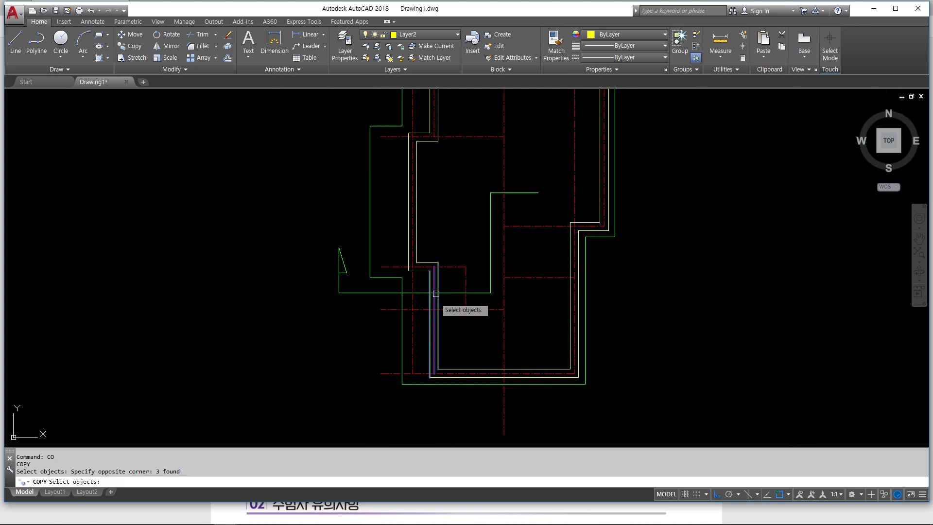
left_click(503, 254)
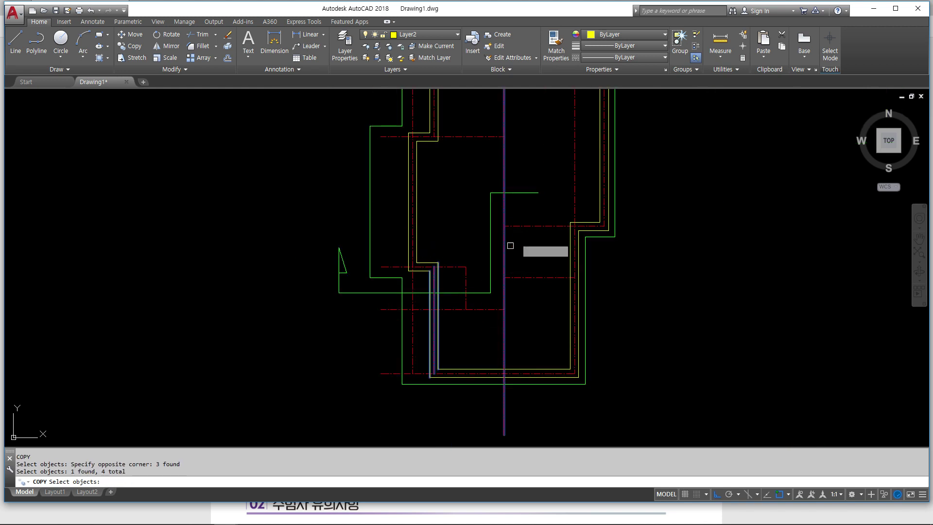
scroll(510, 240, "down", 2)
key("Return")
left_click(643, 209)
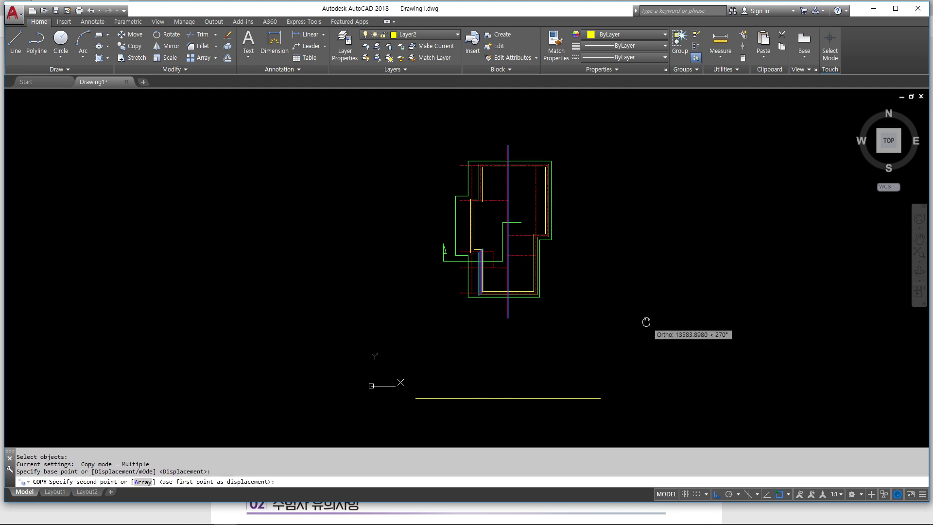
middle_click_drag(651, 317, 643, 292)
left_click(641, 302)
key("Return")
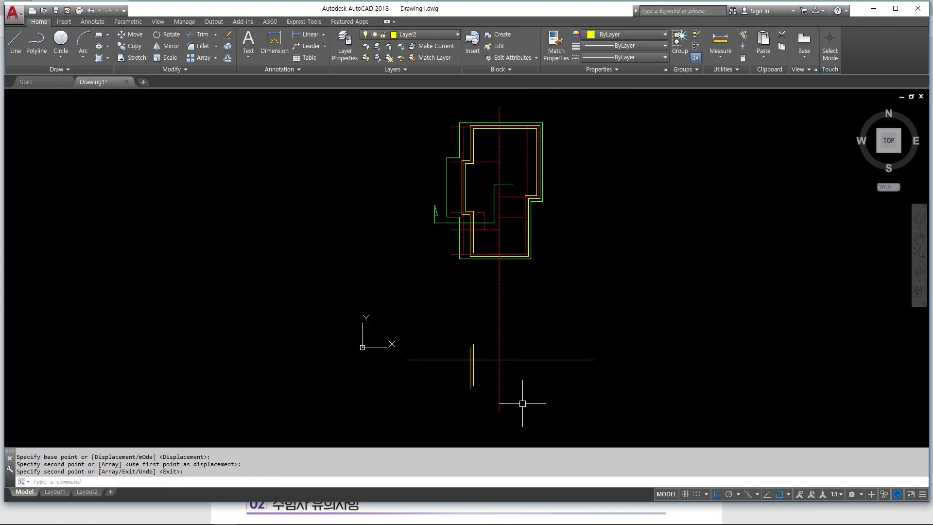
Shorten the copied vertical axis by stretching its upper end down to a little above the copied wall lines.
left_click(500, 390)
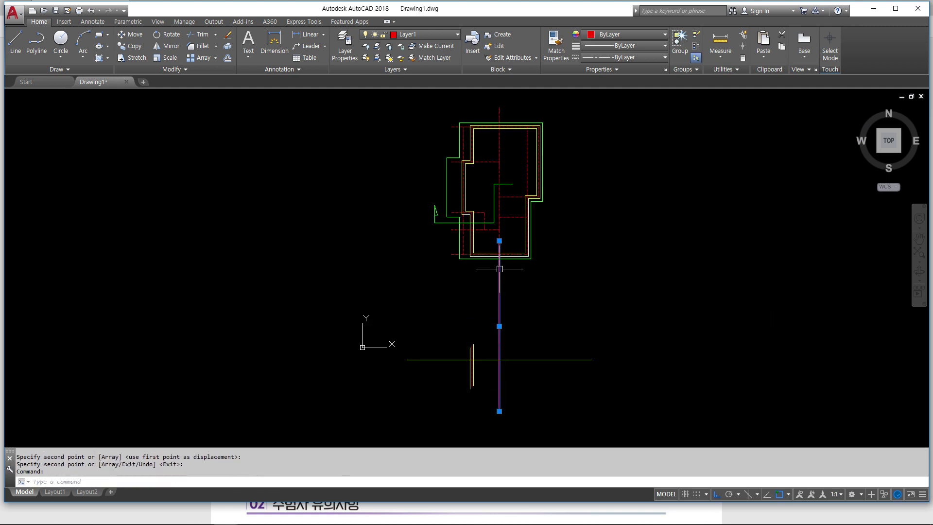
left_click(499, 243)
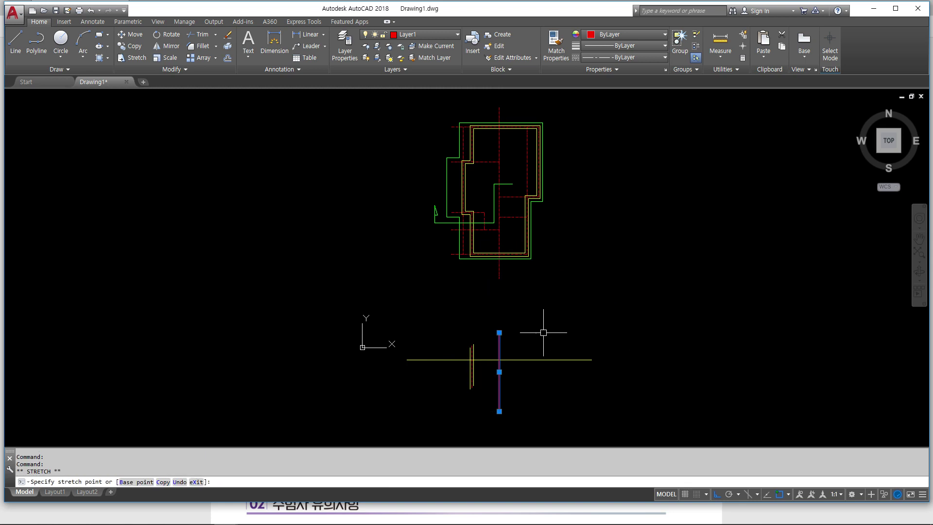
key("Escape")
key("Escape")
scroll(506, 386, "up", 6)
middle_click_drag(489, 319, 488, 364)
scroll(471, 346, "up", 2)
scroll(446, 346, "down", 2)
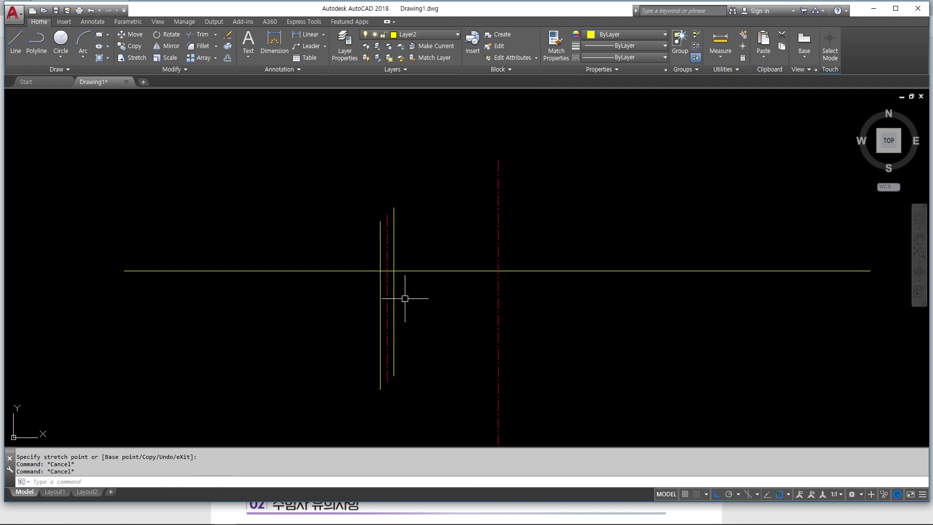